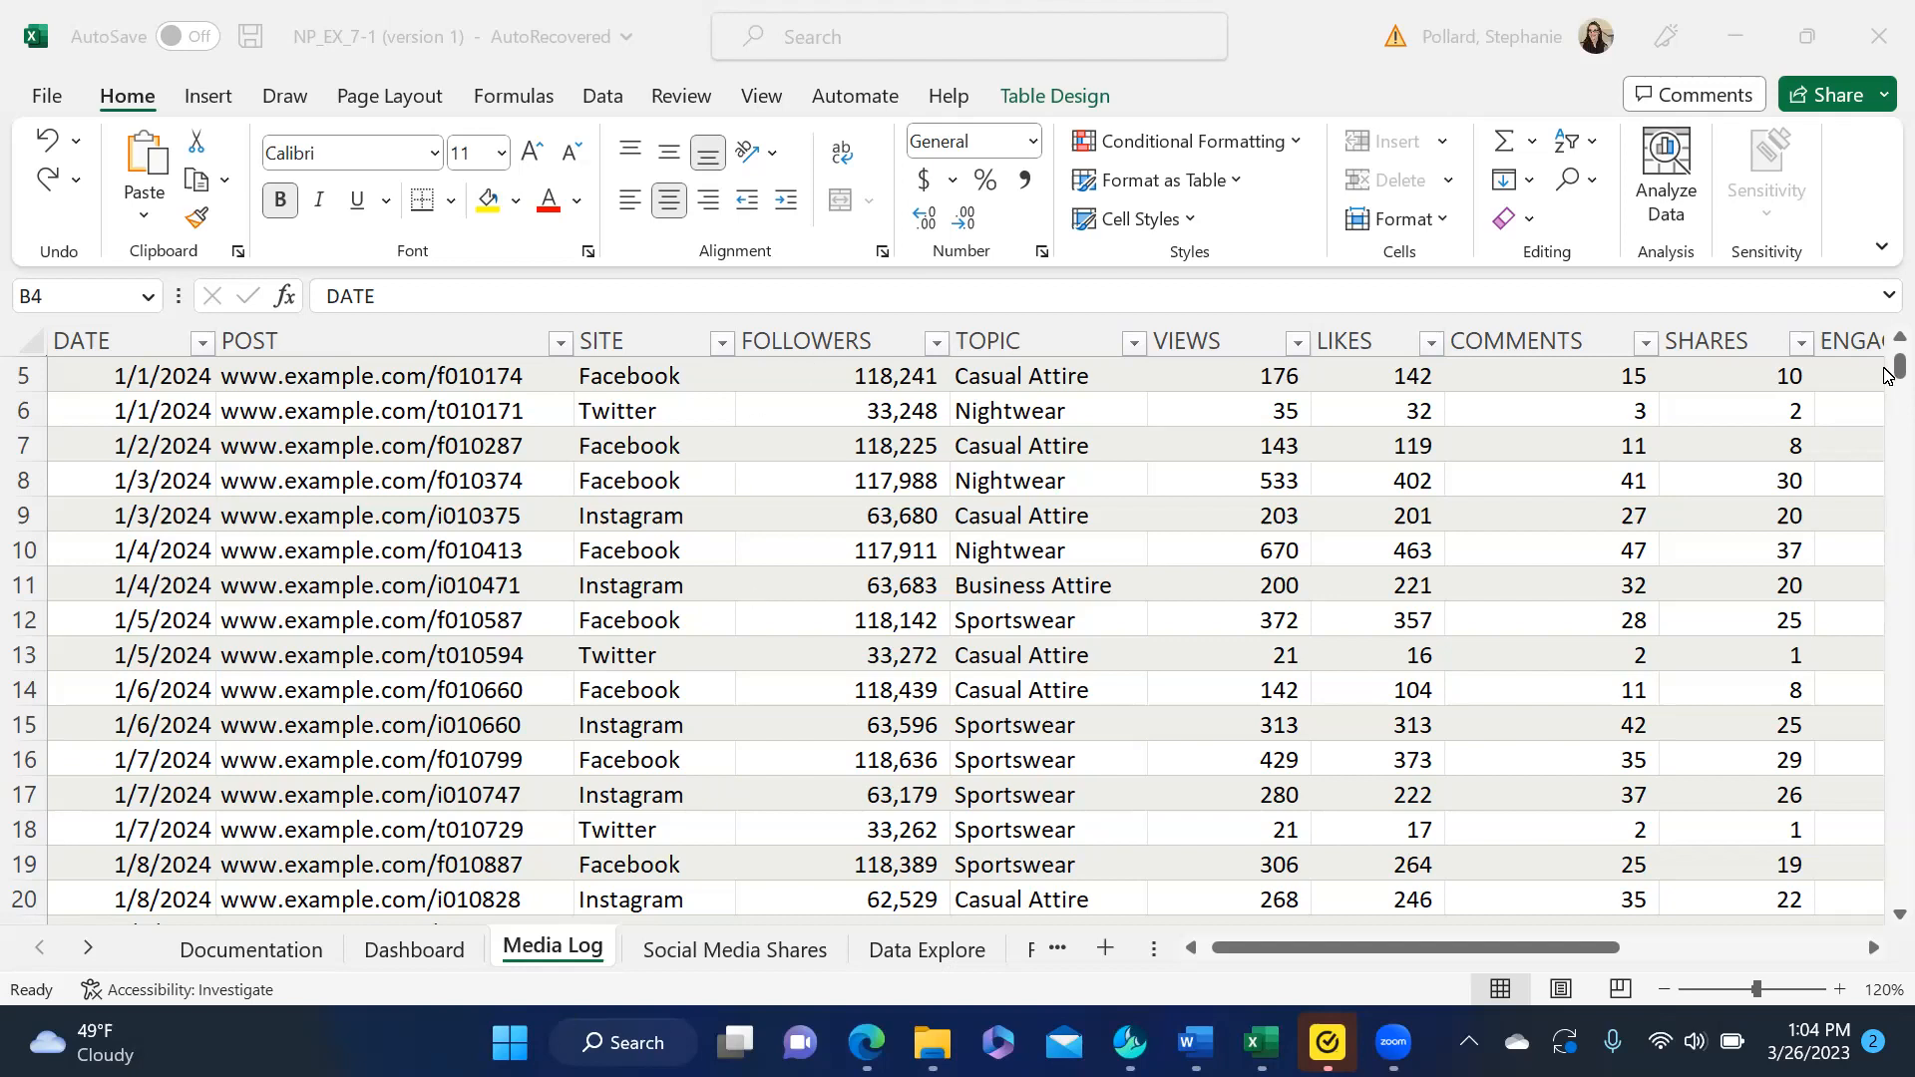
- Create a PivotChart from the Media table on the Media Log sheet, placed in the existing Follower History worksheet at cell B4
{"action": "left_click", "coordinate": [1888, 339]}
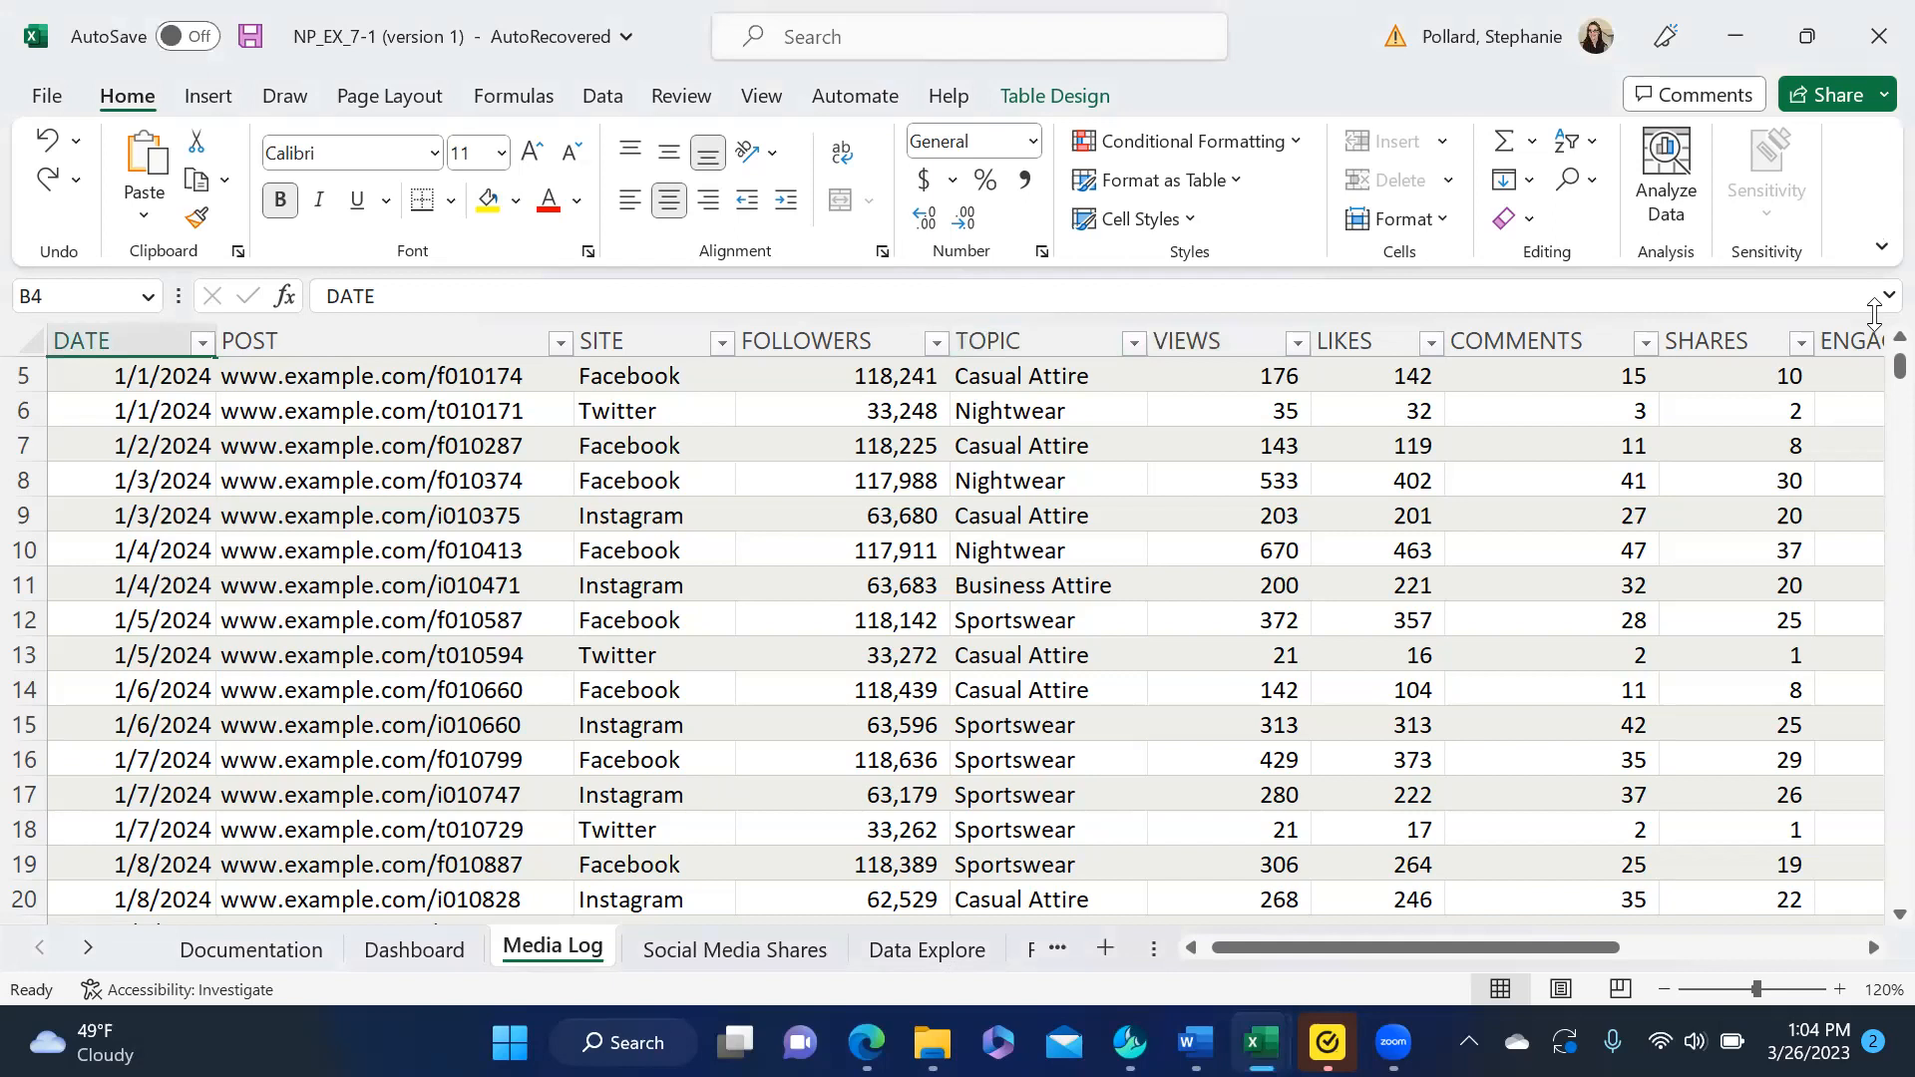
{"action": "scroll", "coordinate": [1871, 344], "scroll_direction": "up", "scroll_amount": 1}
{"action": "scroll", "coordinate": [1870, 349], "scroll_direction": "up", "scroll_amount": 1}
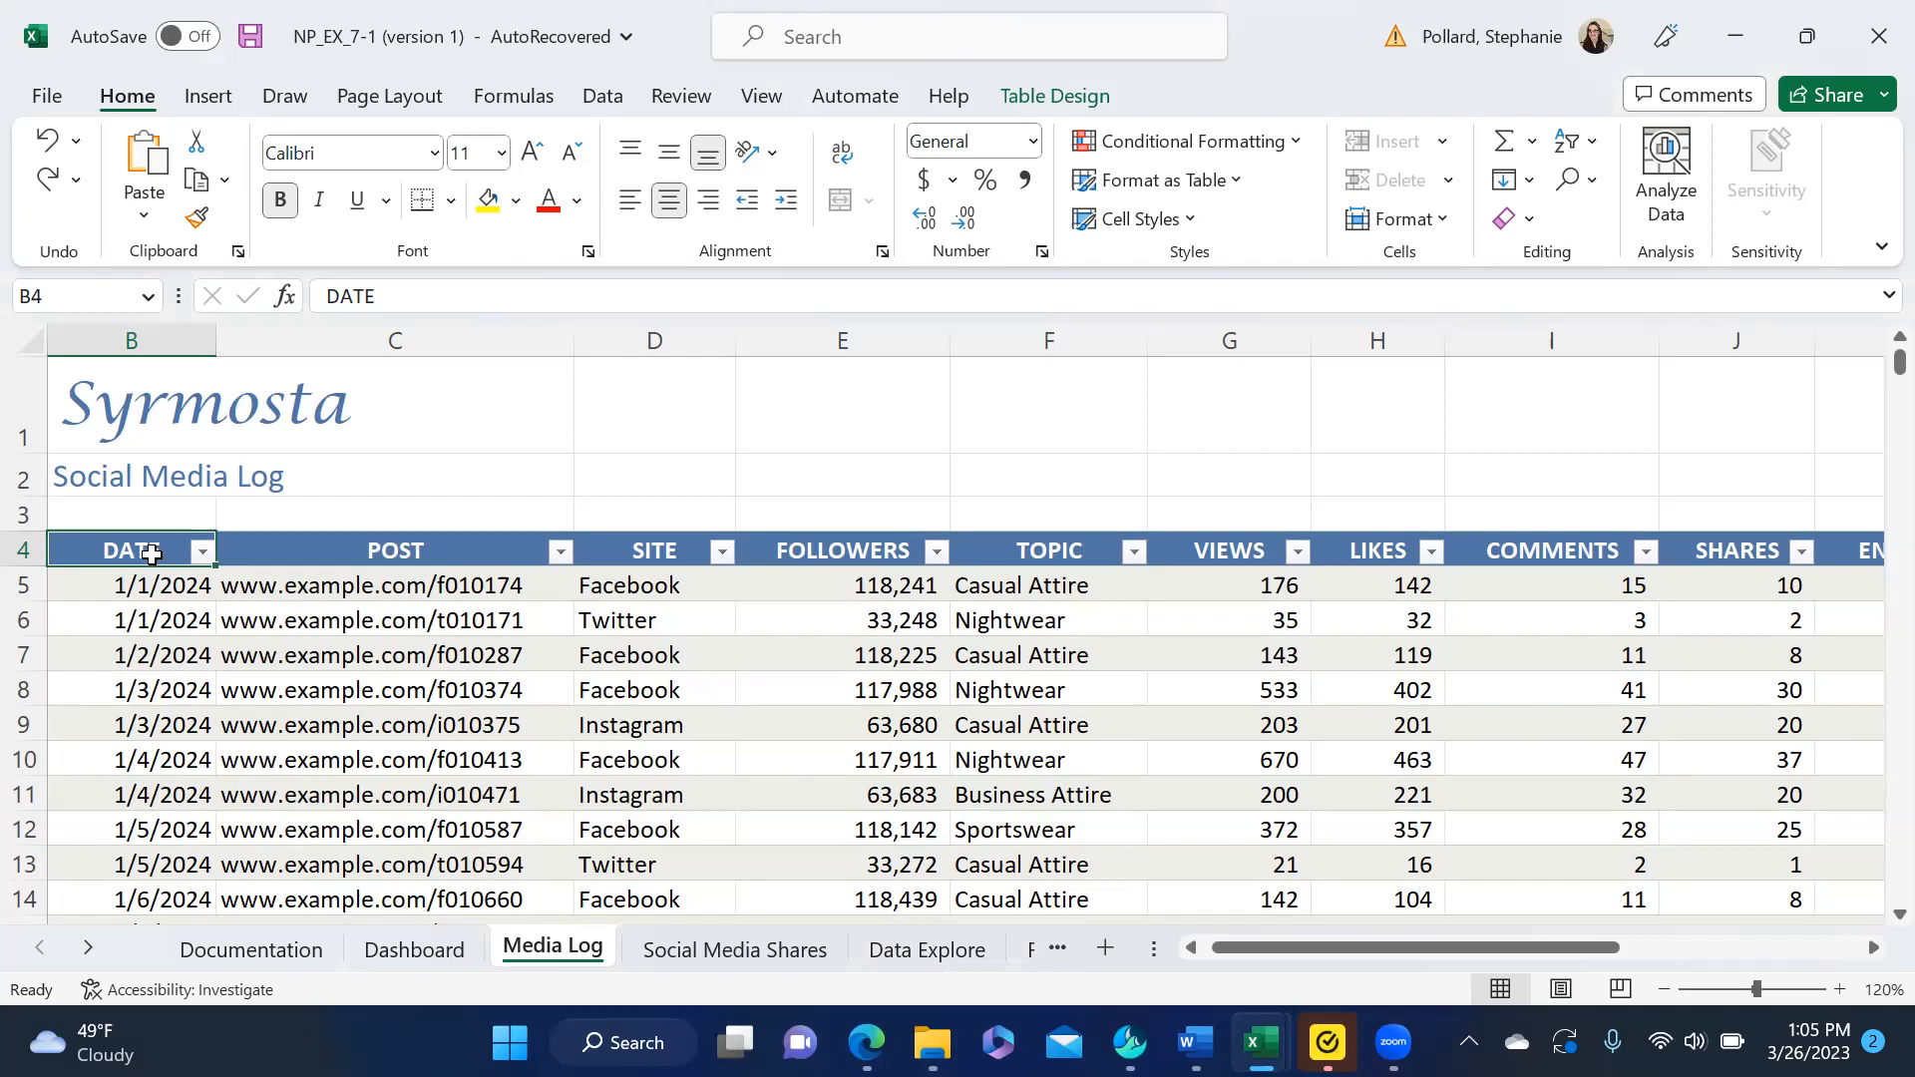
{"action": "left_click", "coordinate": [210, 97]}
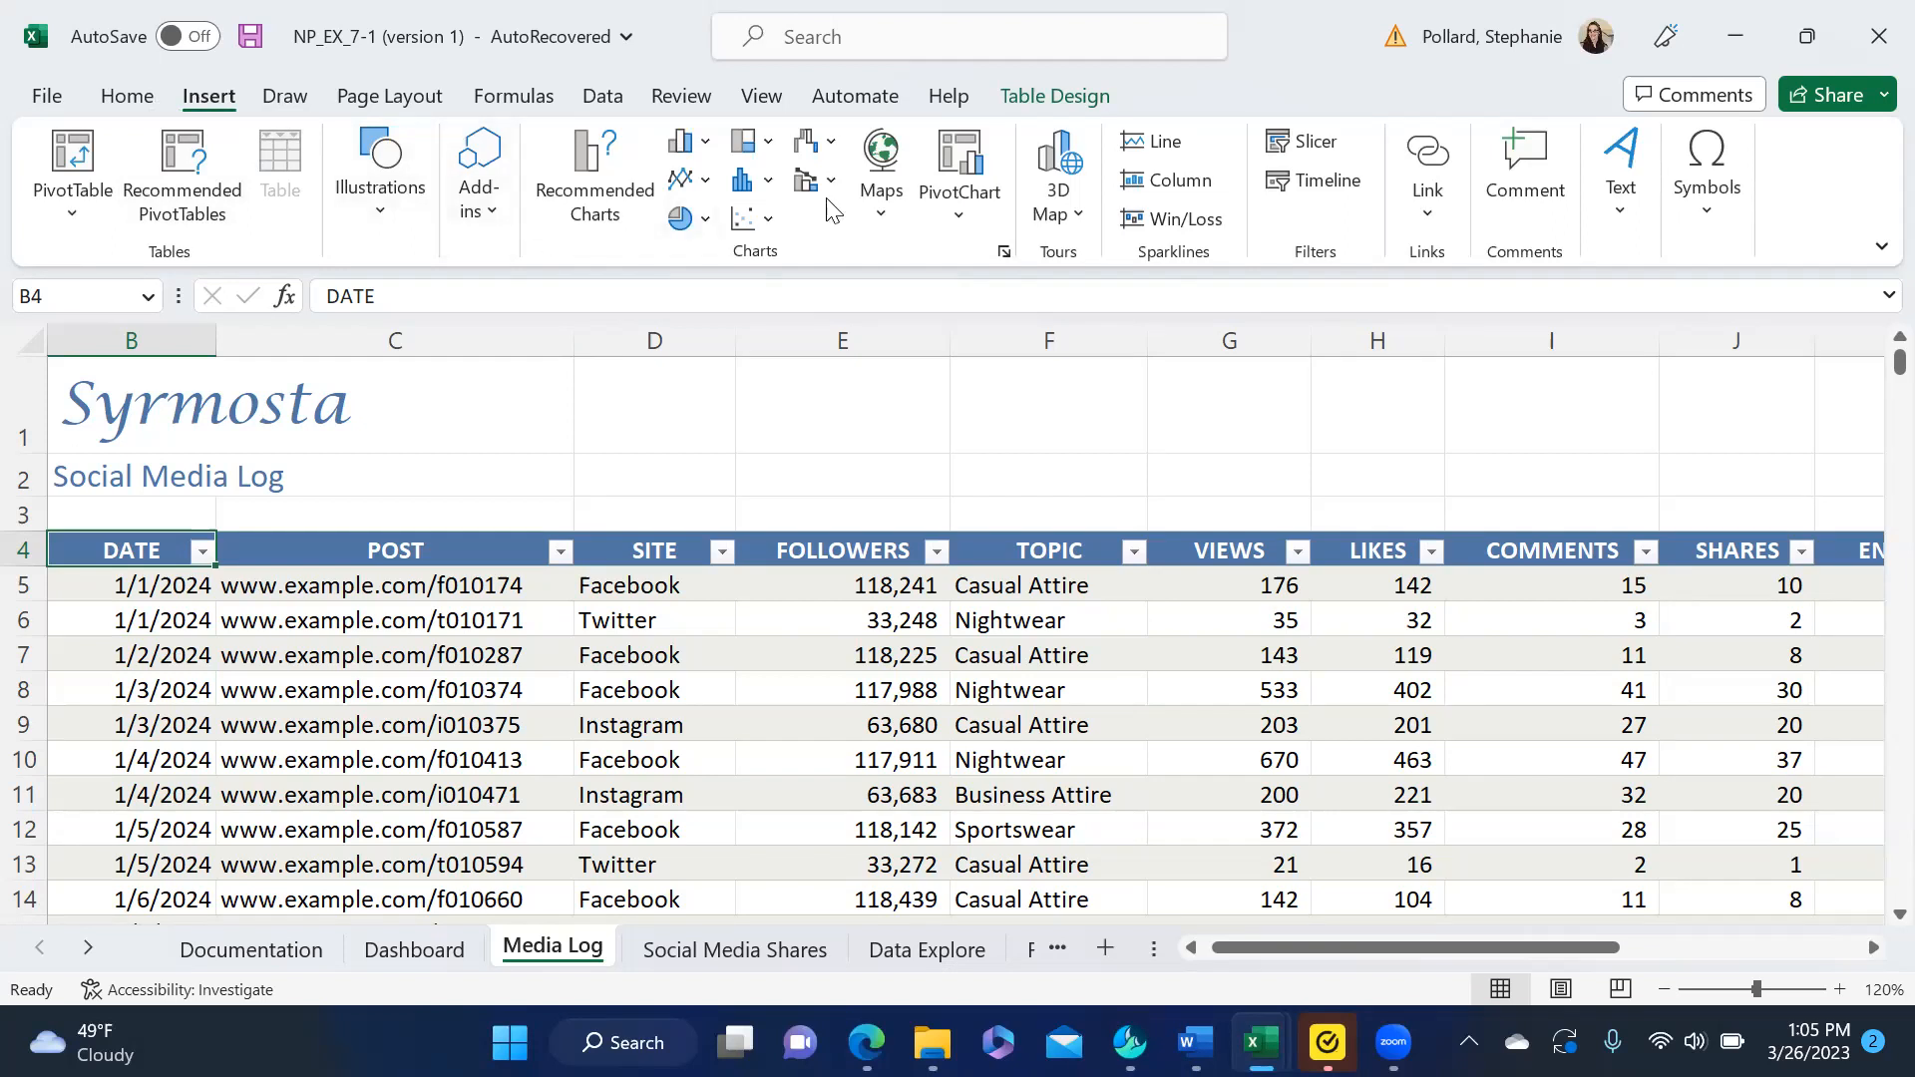
{"action": "left_click", "coordinate": [954, 155]}
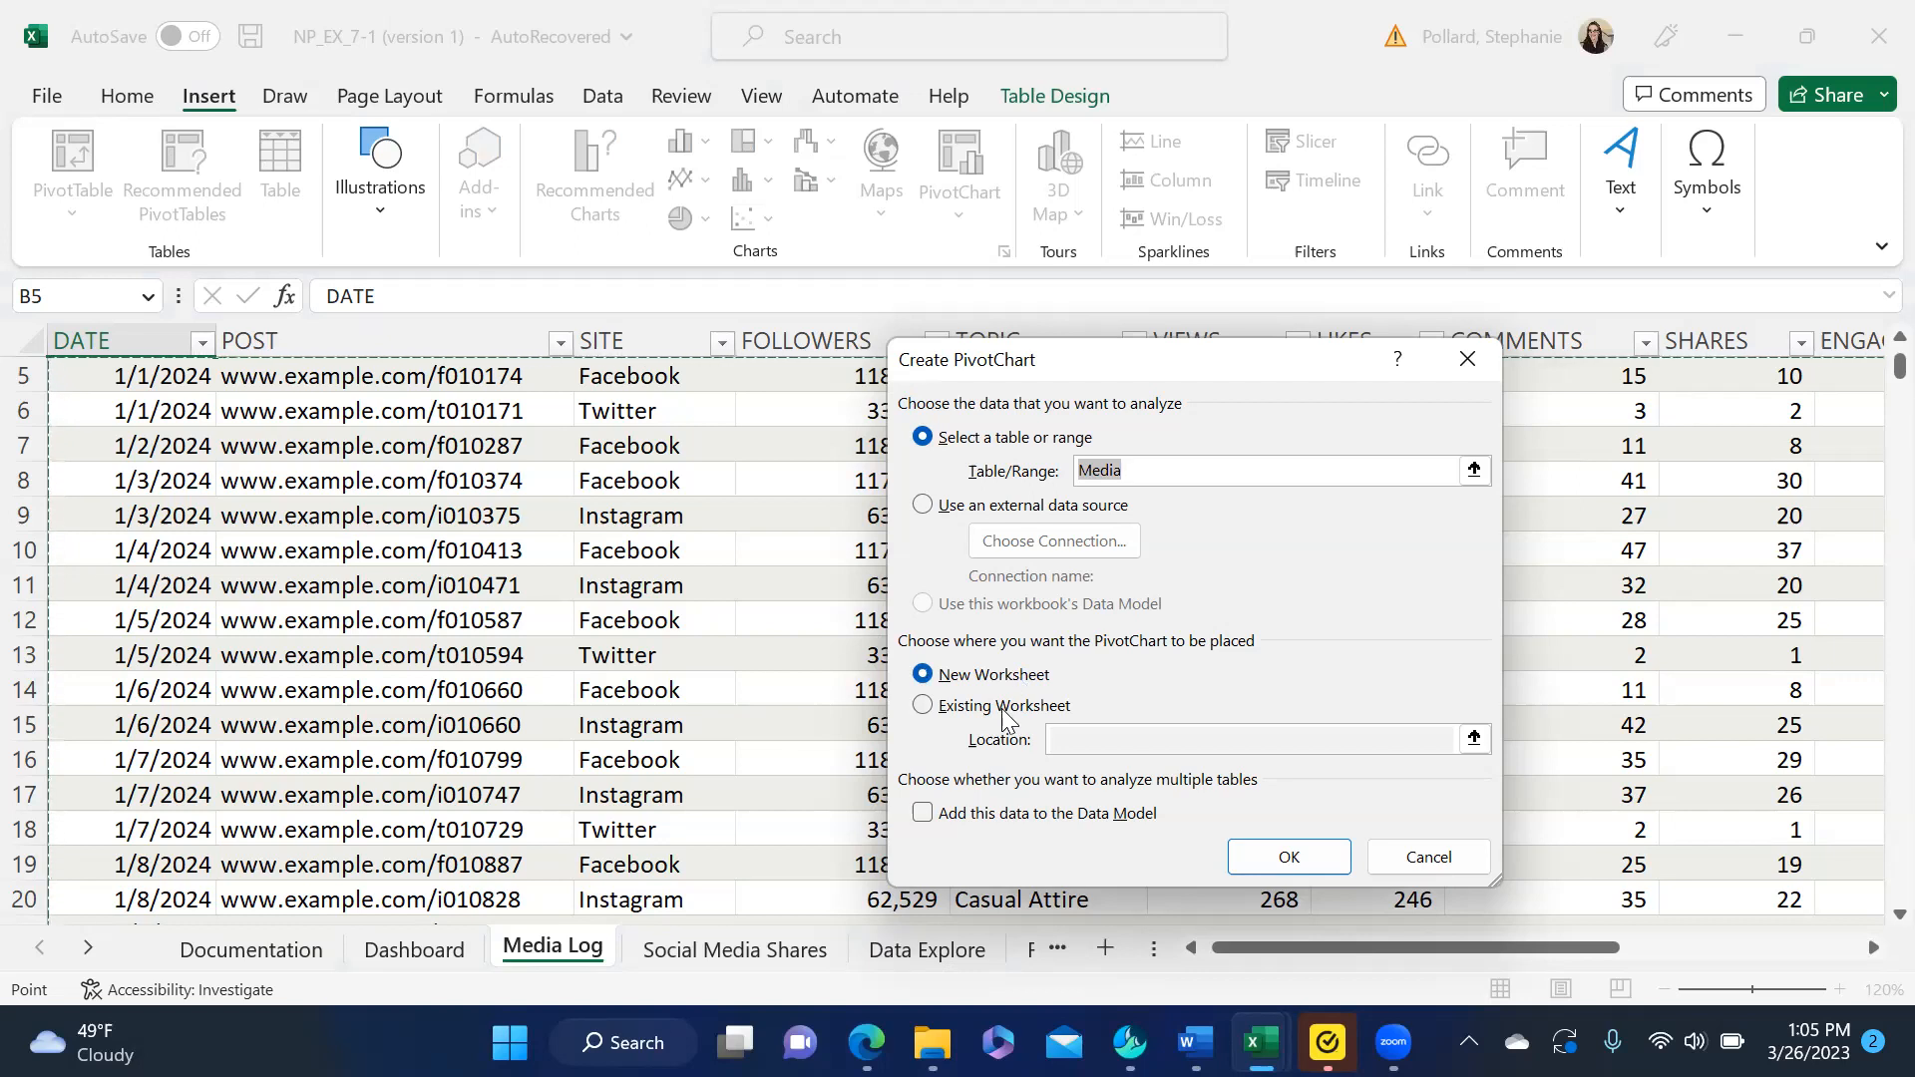
{"action": "left_click", "coordinate": [924, 708]}
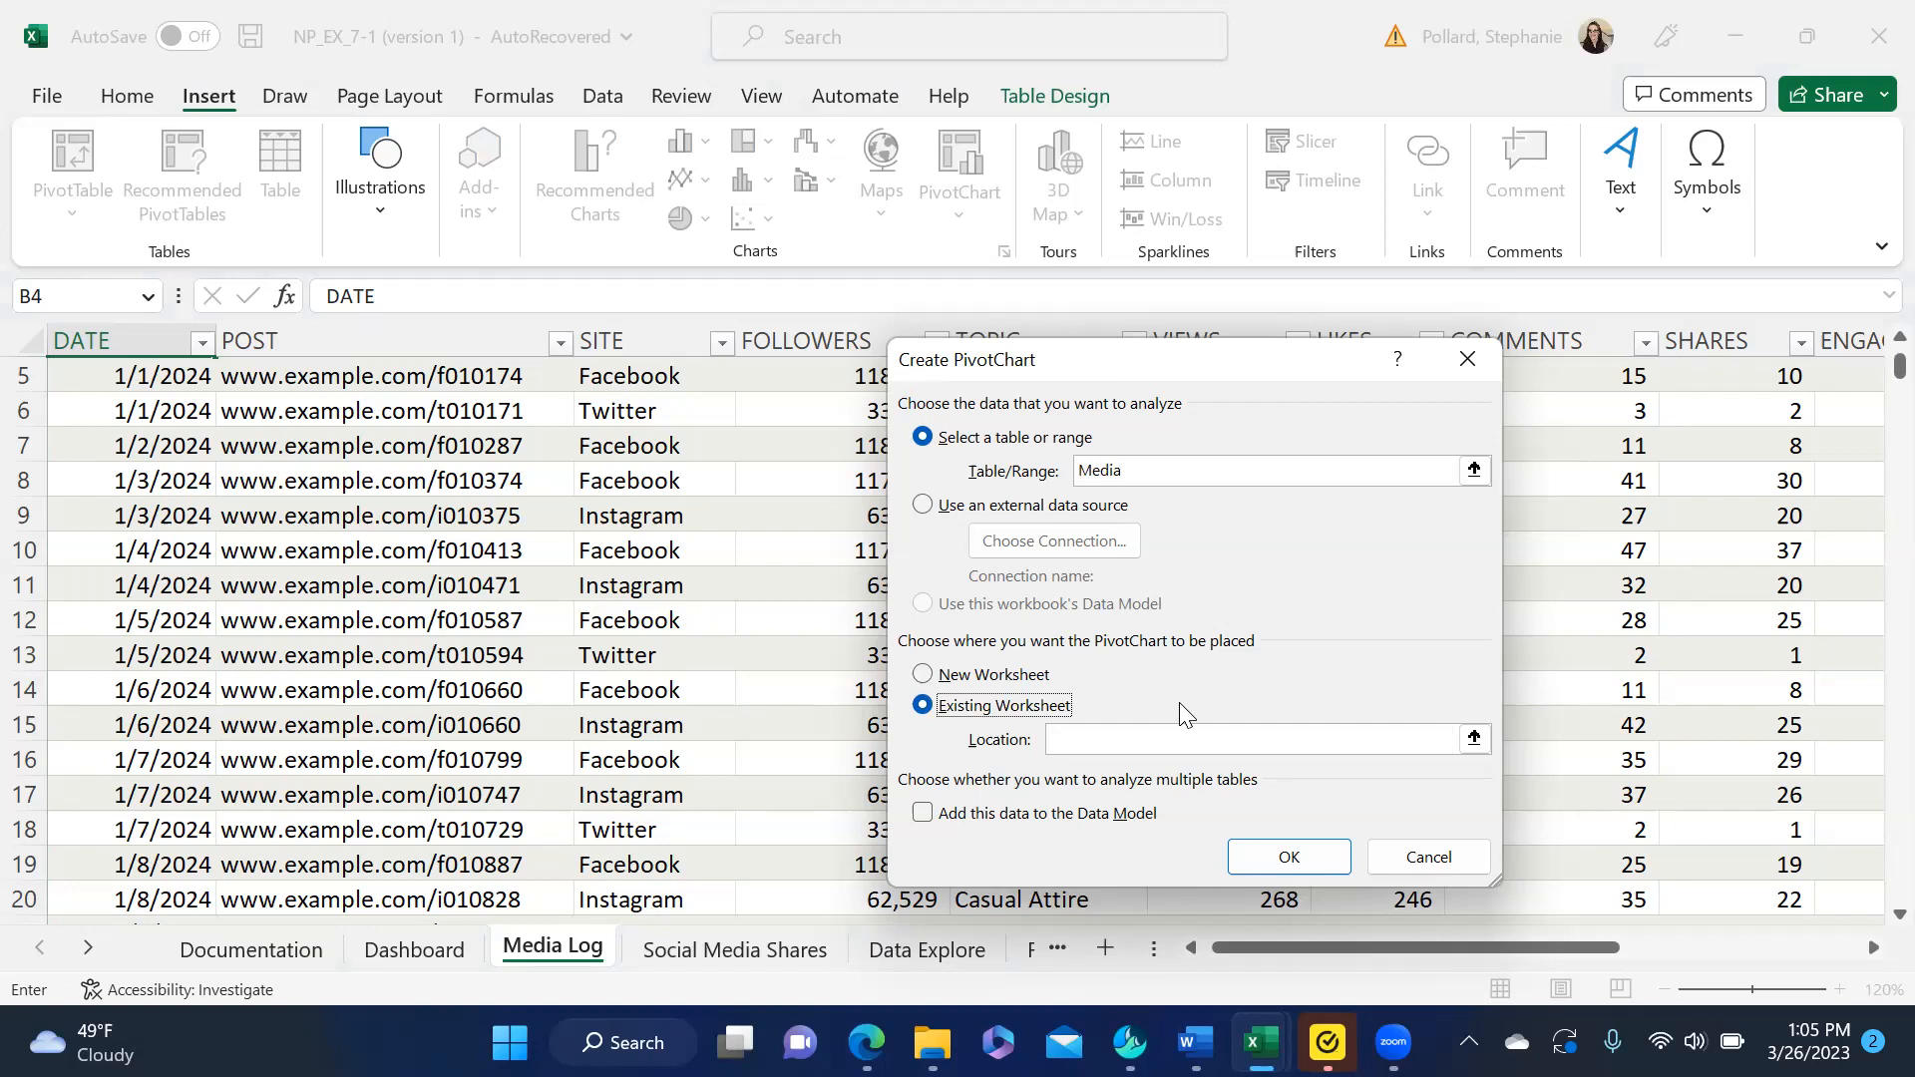
{"action": "left_click", "coordinate": [1095, 744]}
{"action": "left_click", "coordinate": [88, 950]}
{"action": "left_click", "coordinate": [89, 950]}
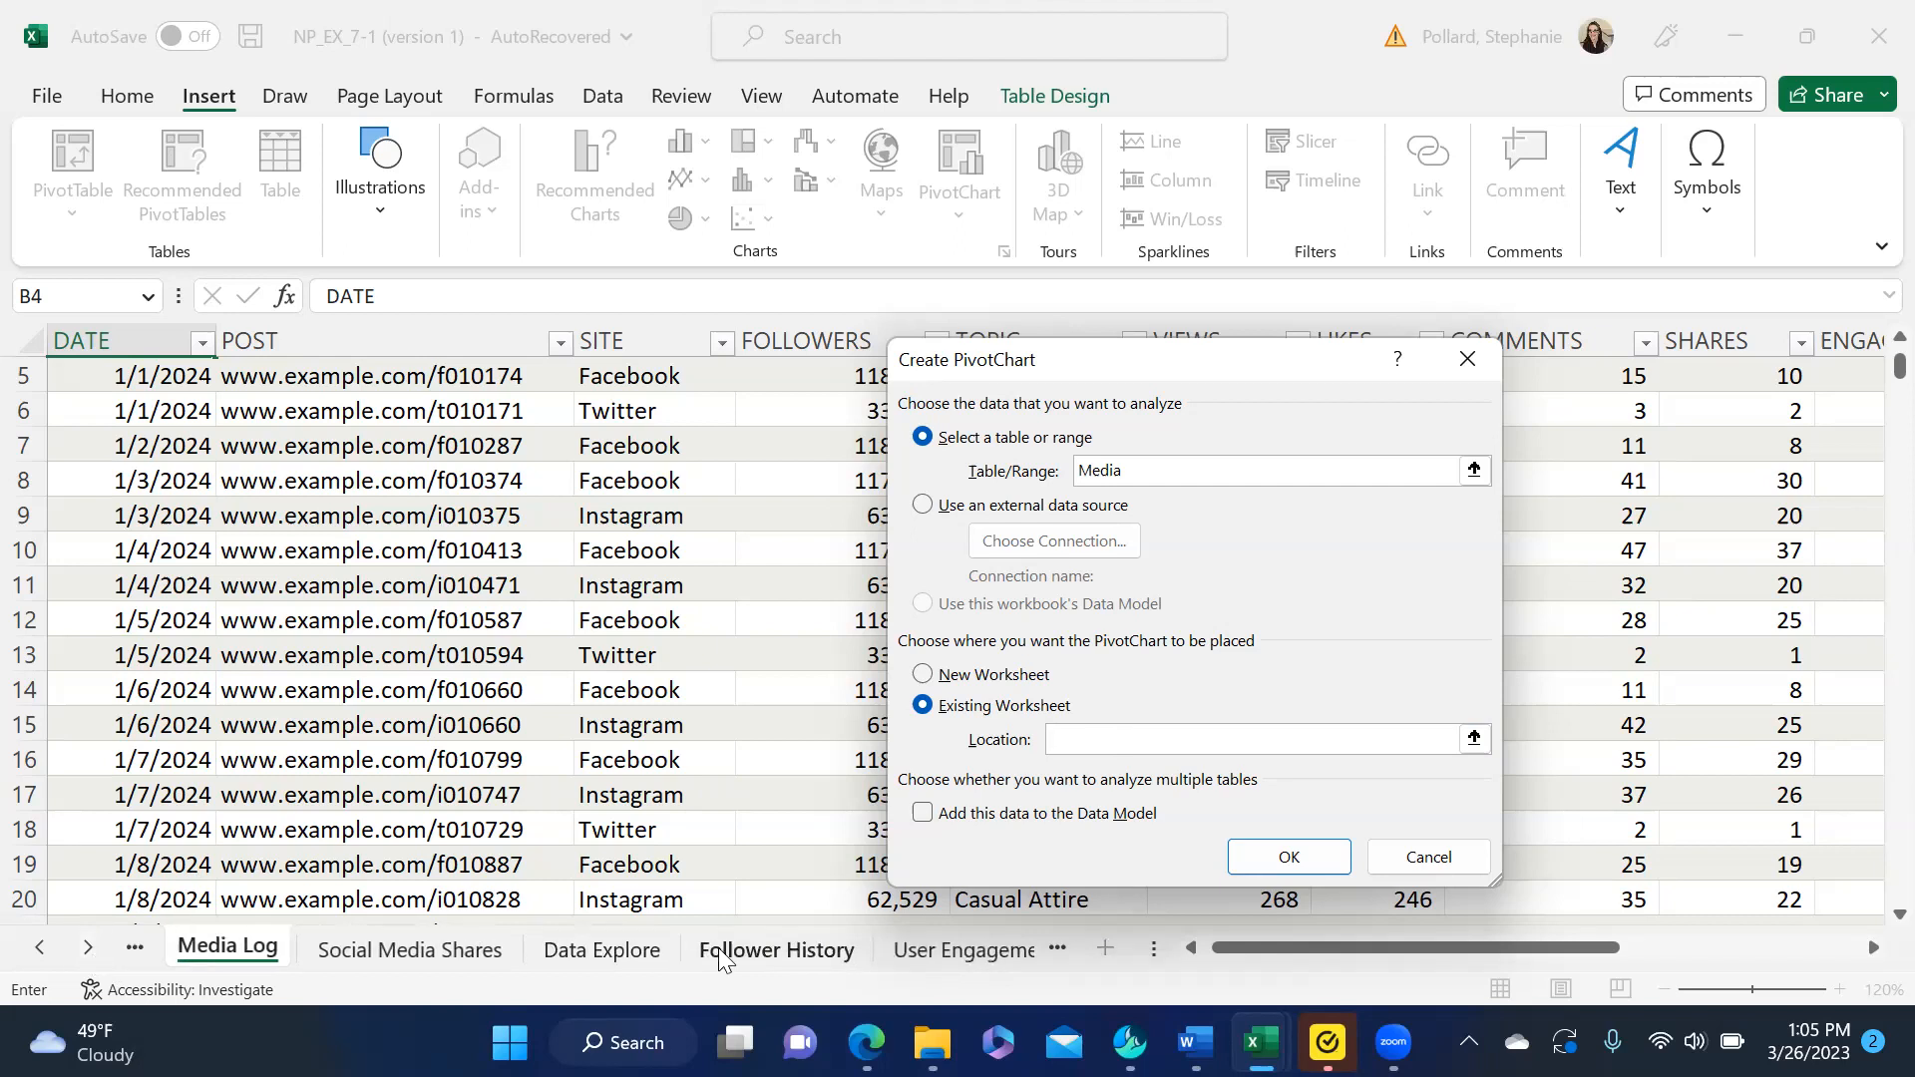
{"action": "left_click", "coordinate": [722, 952]}
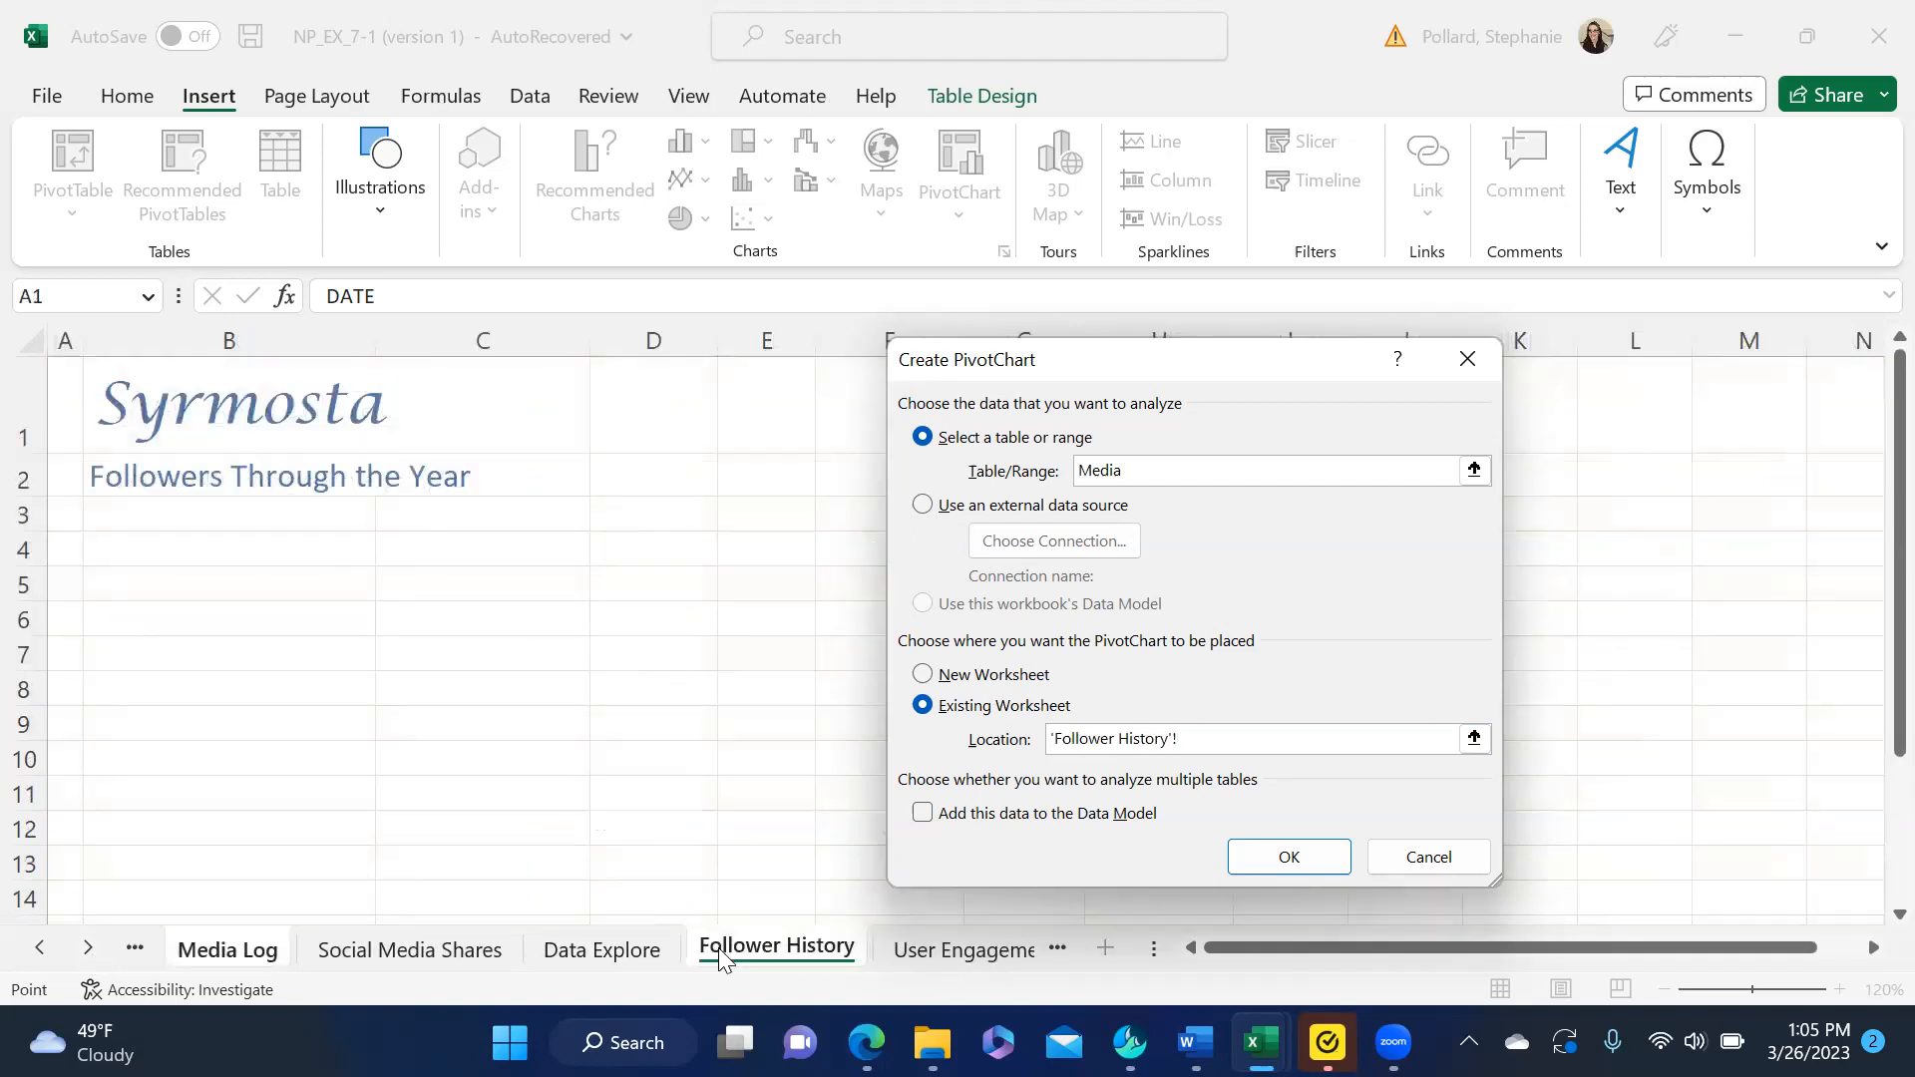
{"action": "left_click", "coordinate": [168, 555]}
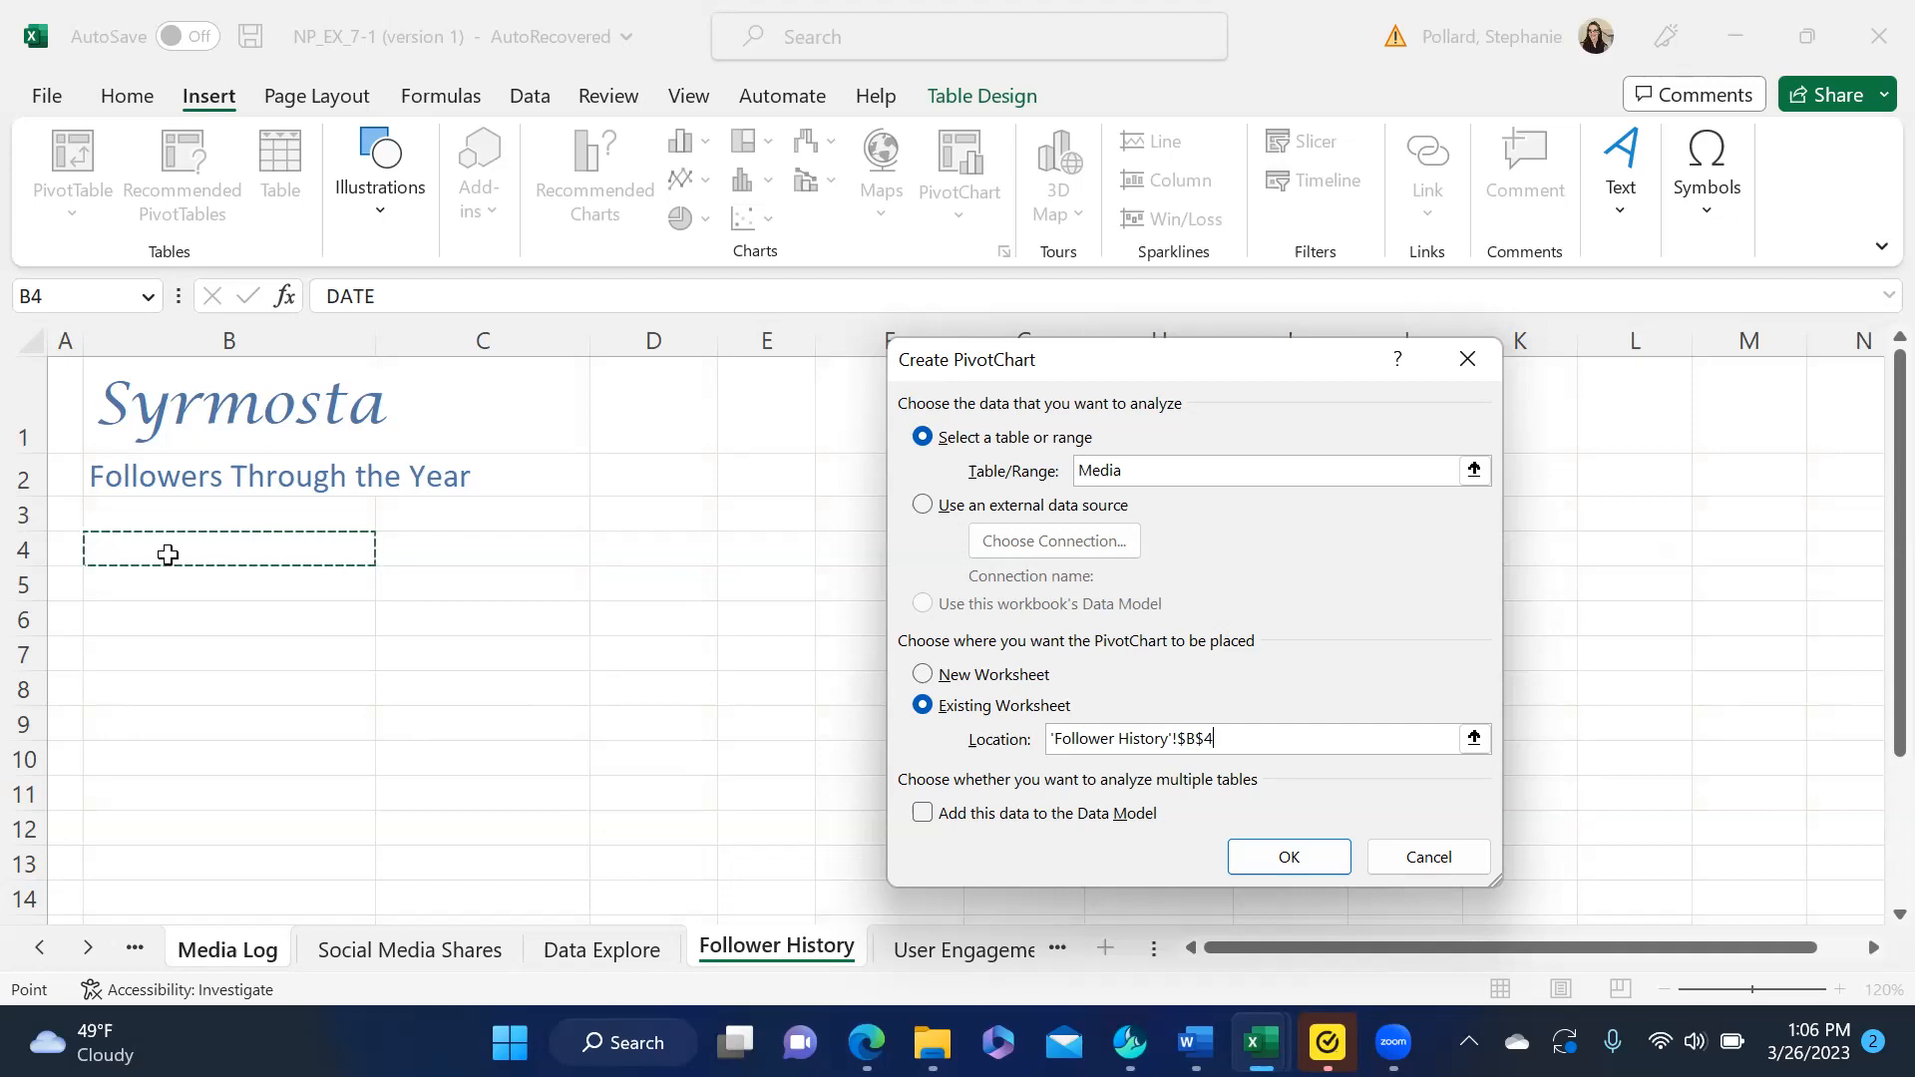
{"action": "left_click", "coordinate": [1288, 856]}
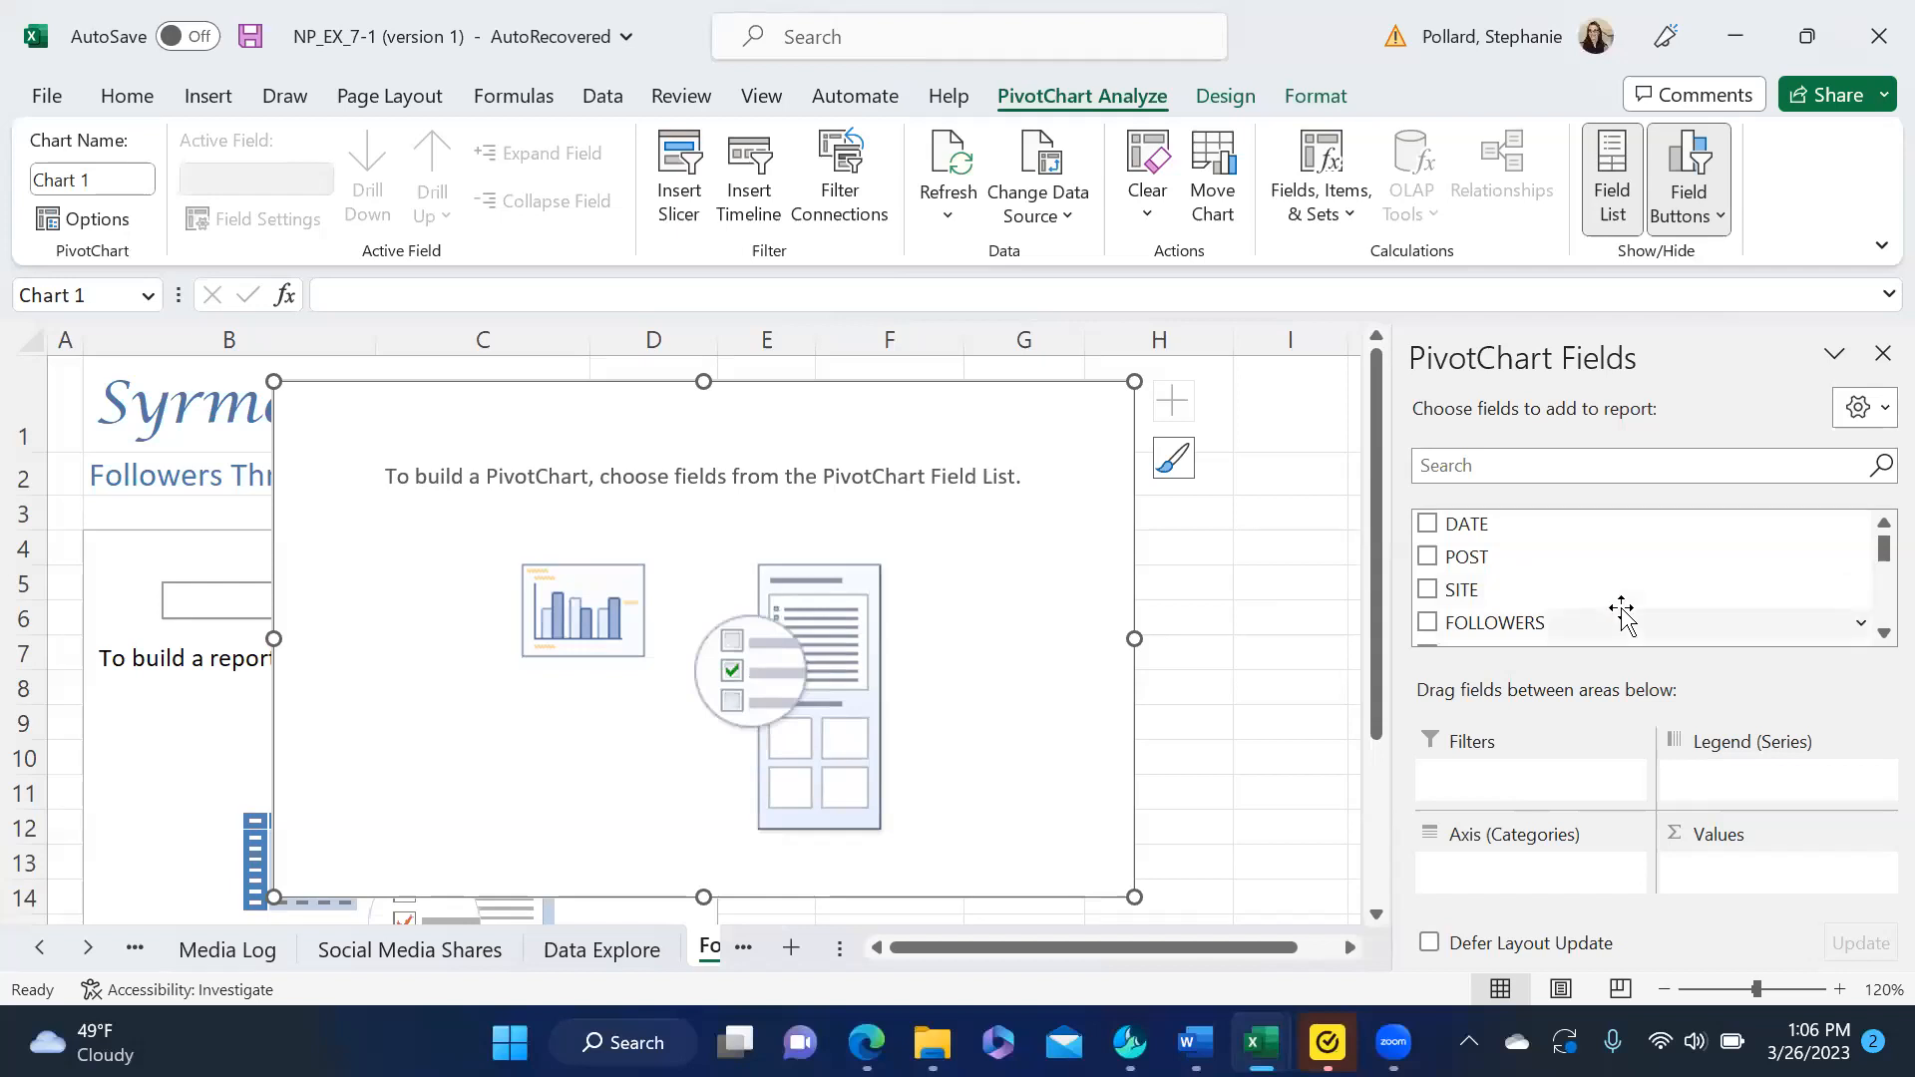
- Build the PivotChart with FOLLOWERS as values, SITE as the legend series and DATE as the axis category
{"action": "mouse_move", "coordinate": [1517, 622]}
{"action": "left_mouse_down"}
{"action": "mouse_move", "coordinate": [1706, 809]}
{"action": "mouse_move", "coordinate": [1712, 868]}
{"action": "left_mouse_up"}
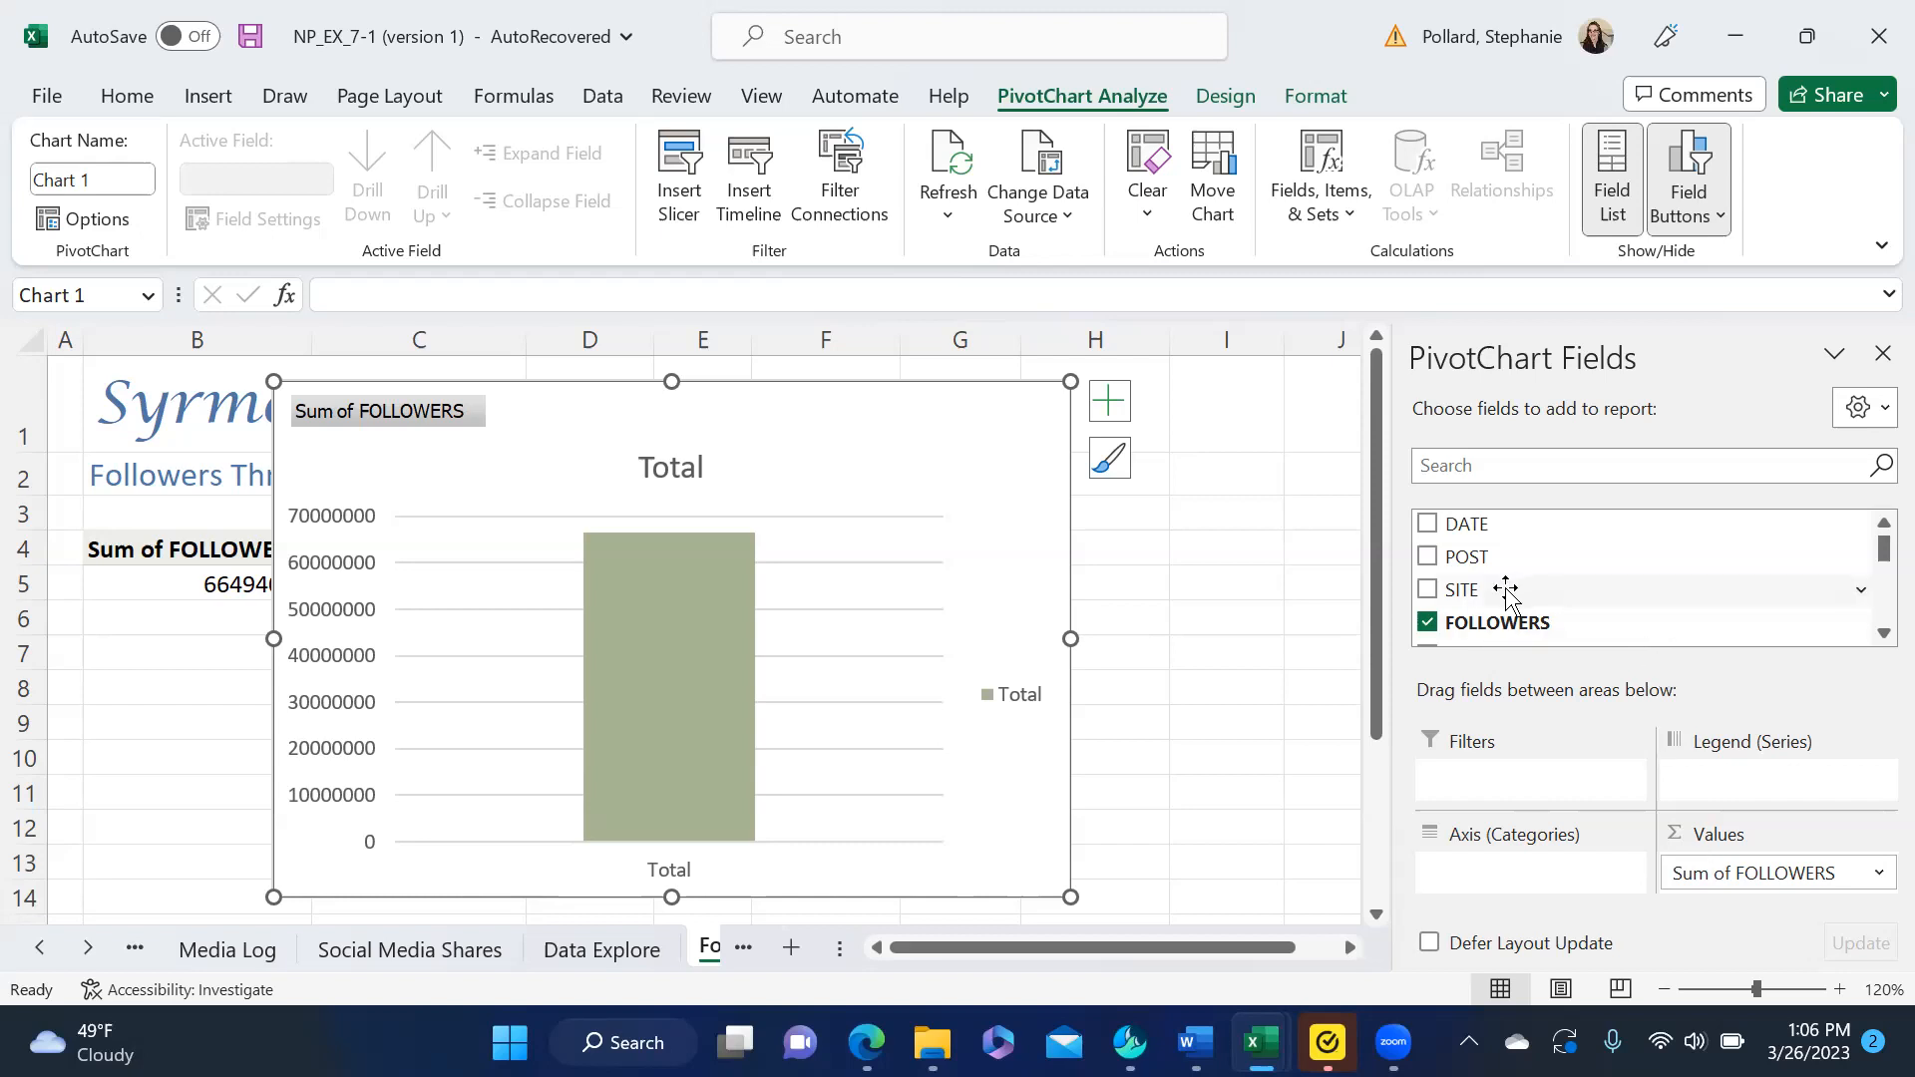
{"action": "left_click_drag", "start_coordinate": [1507, 594], "coordinate": [1756, 778]}
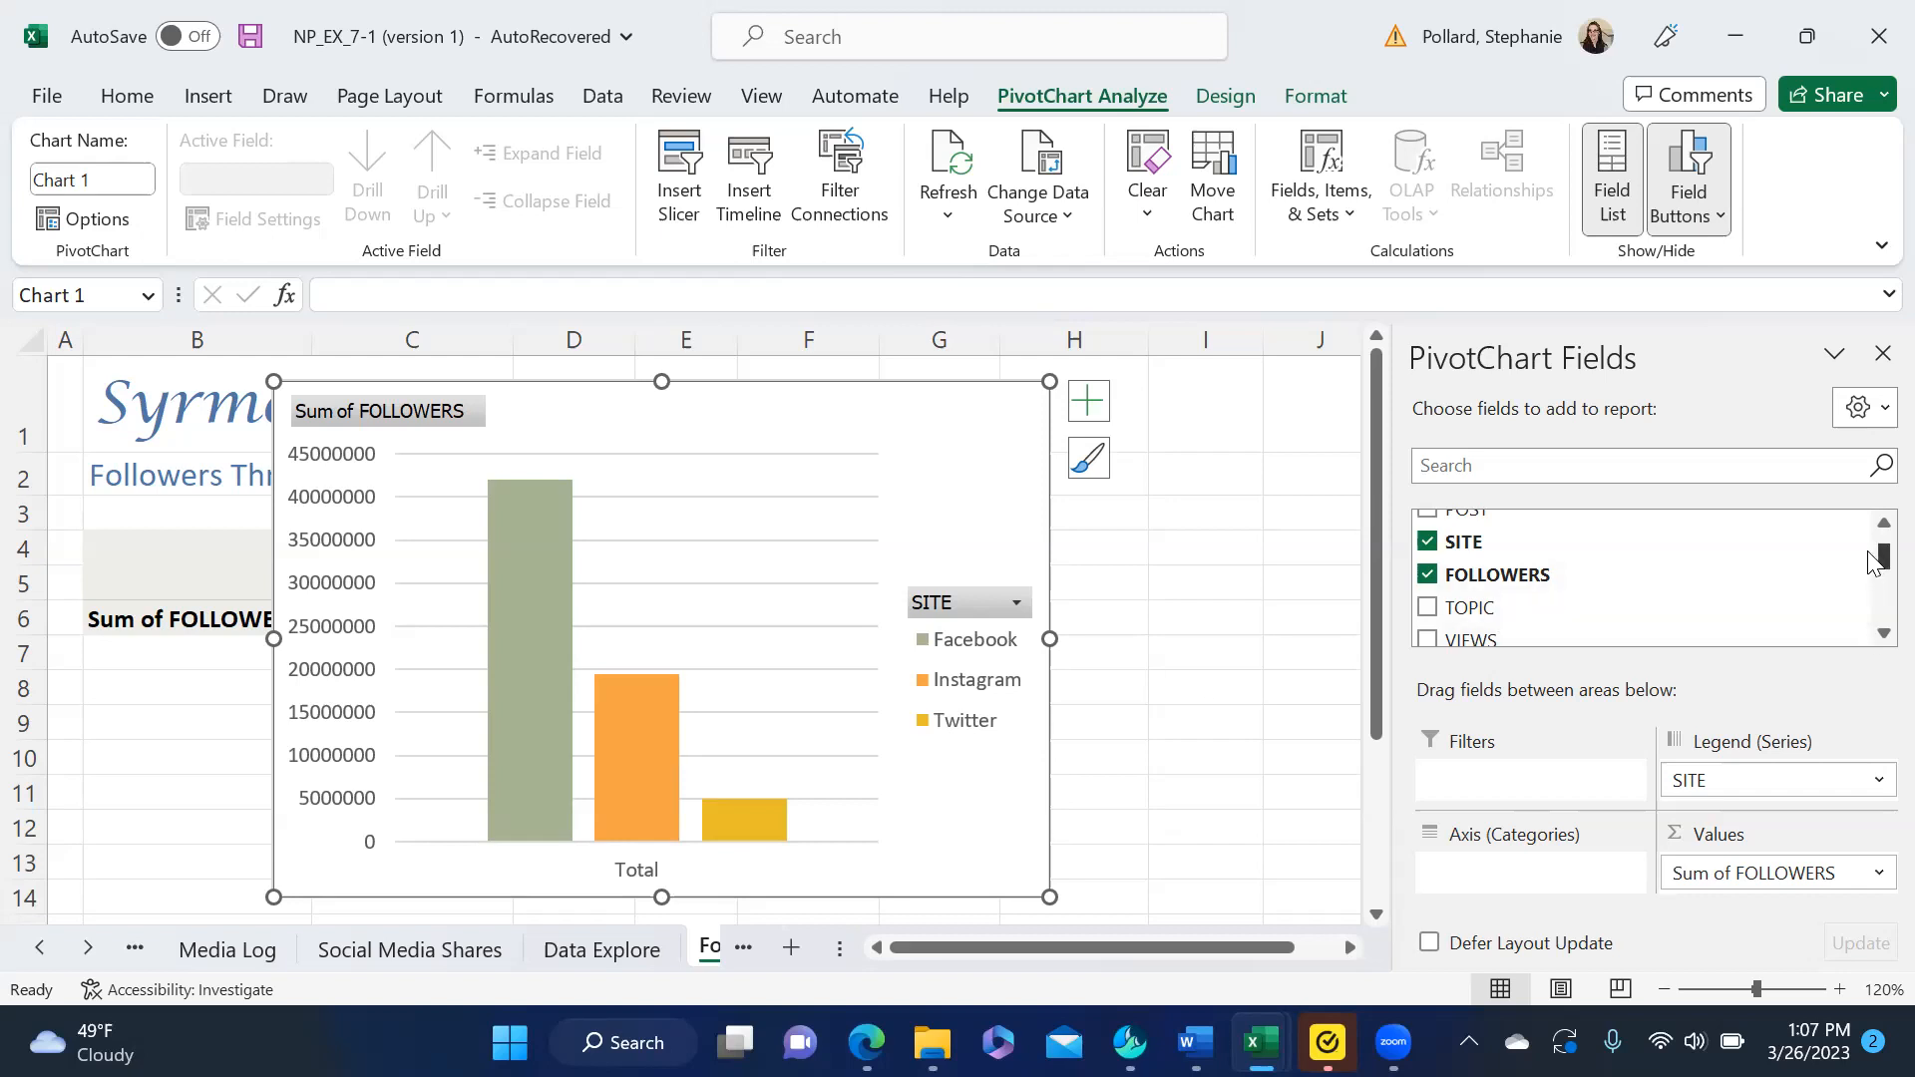
{"action": "left_click_drag", "start_coordinate": [1875, 565], "coordinate": [1876, 546]}
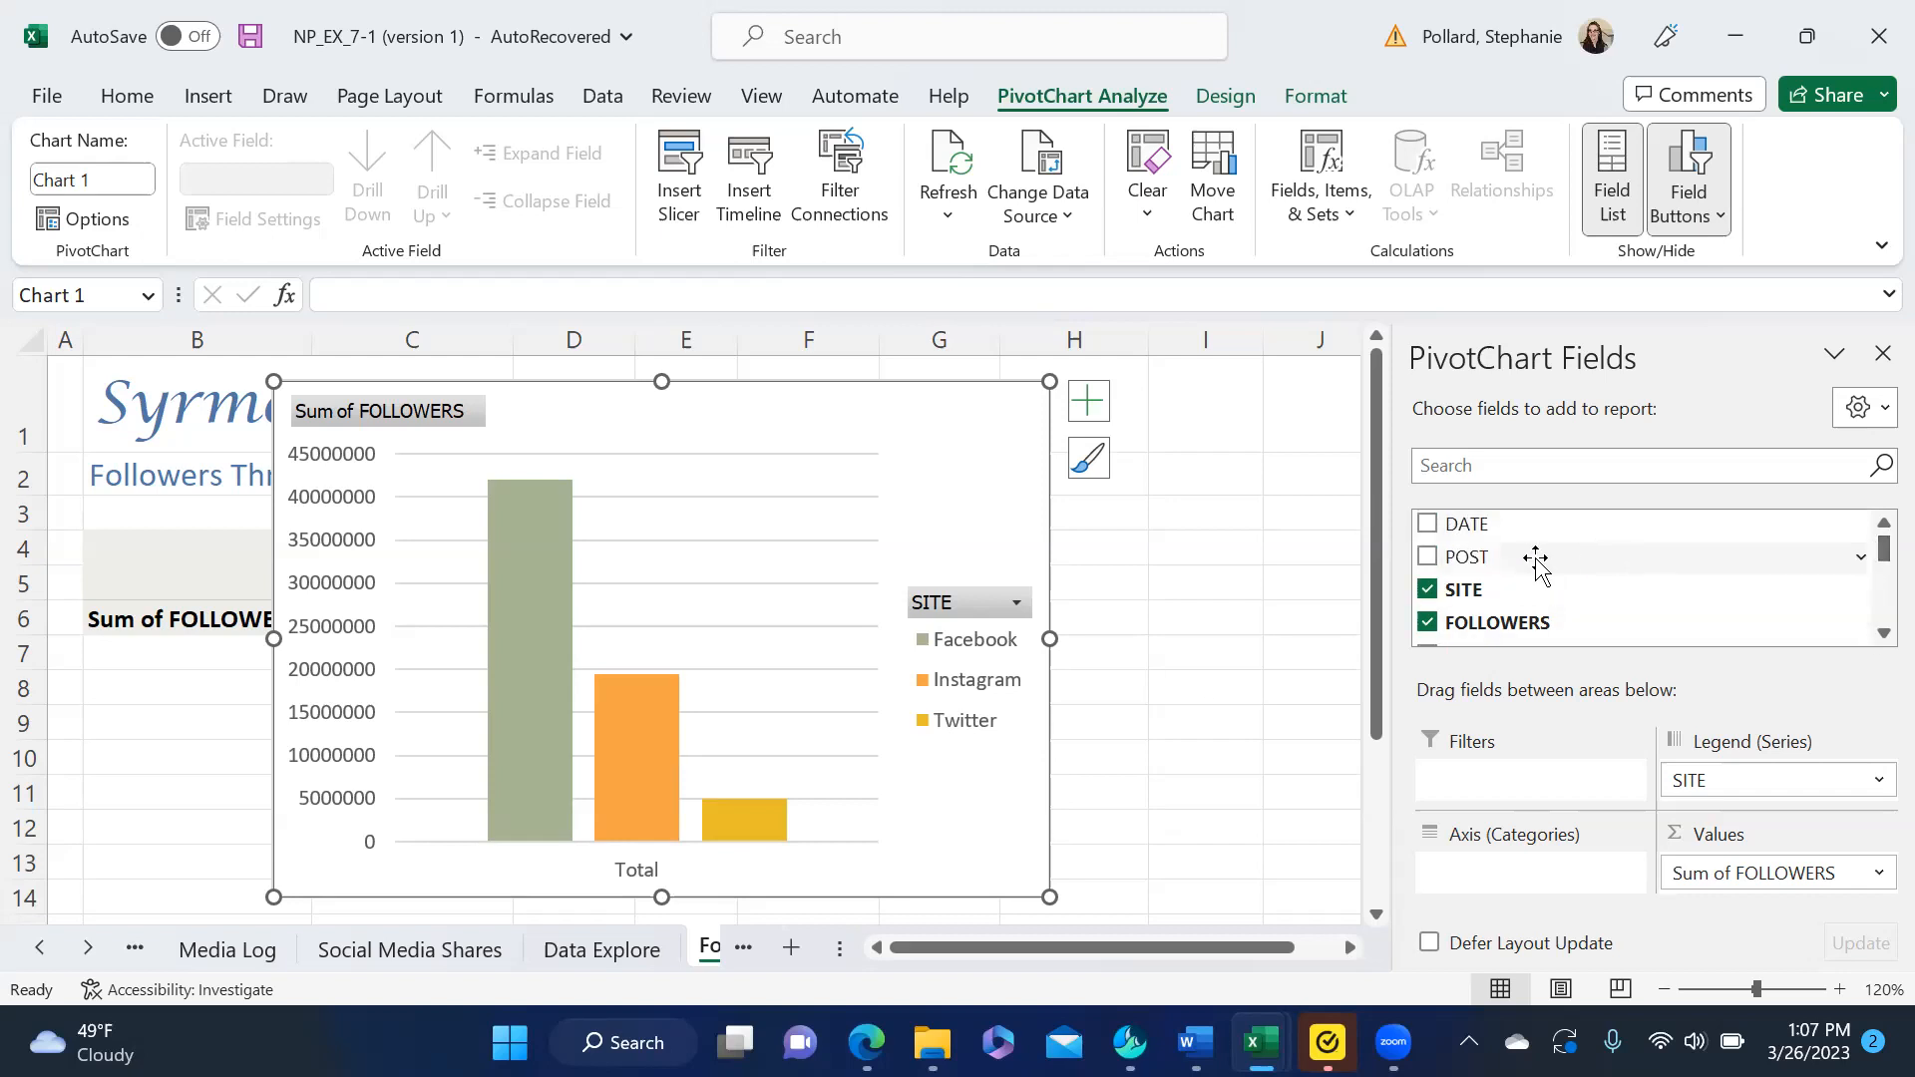
{"action": "left_click_drag", "start_coordinate": [1493, 535], "coordinate": [1503, 816]}
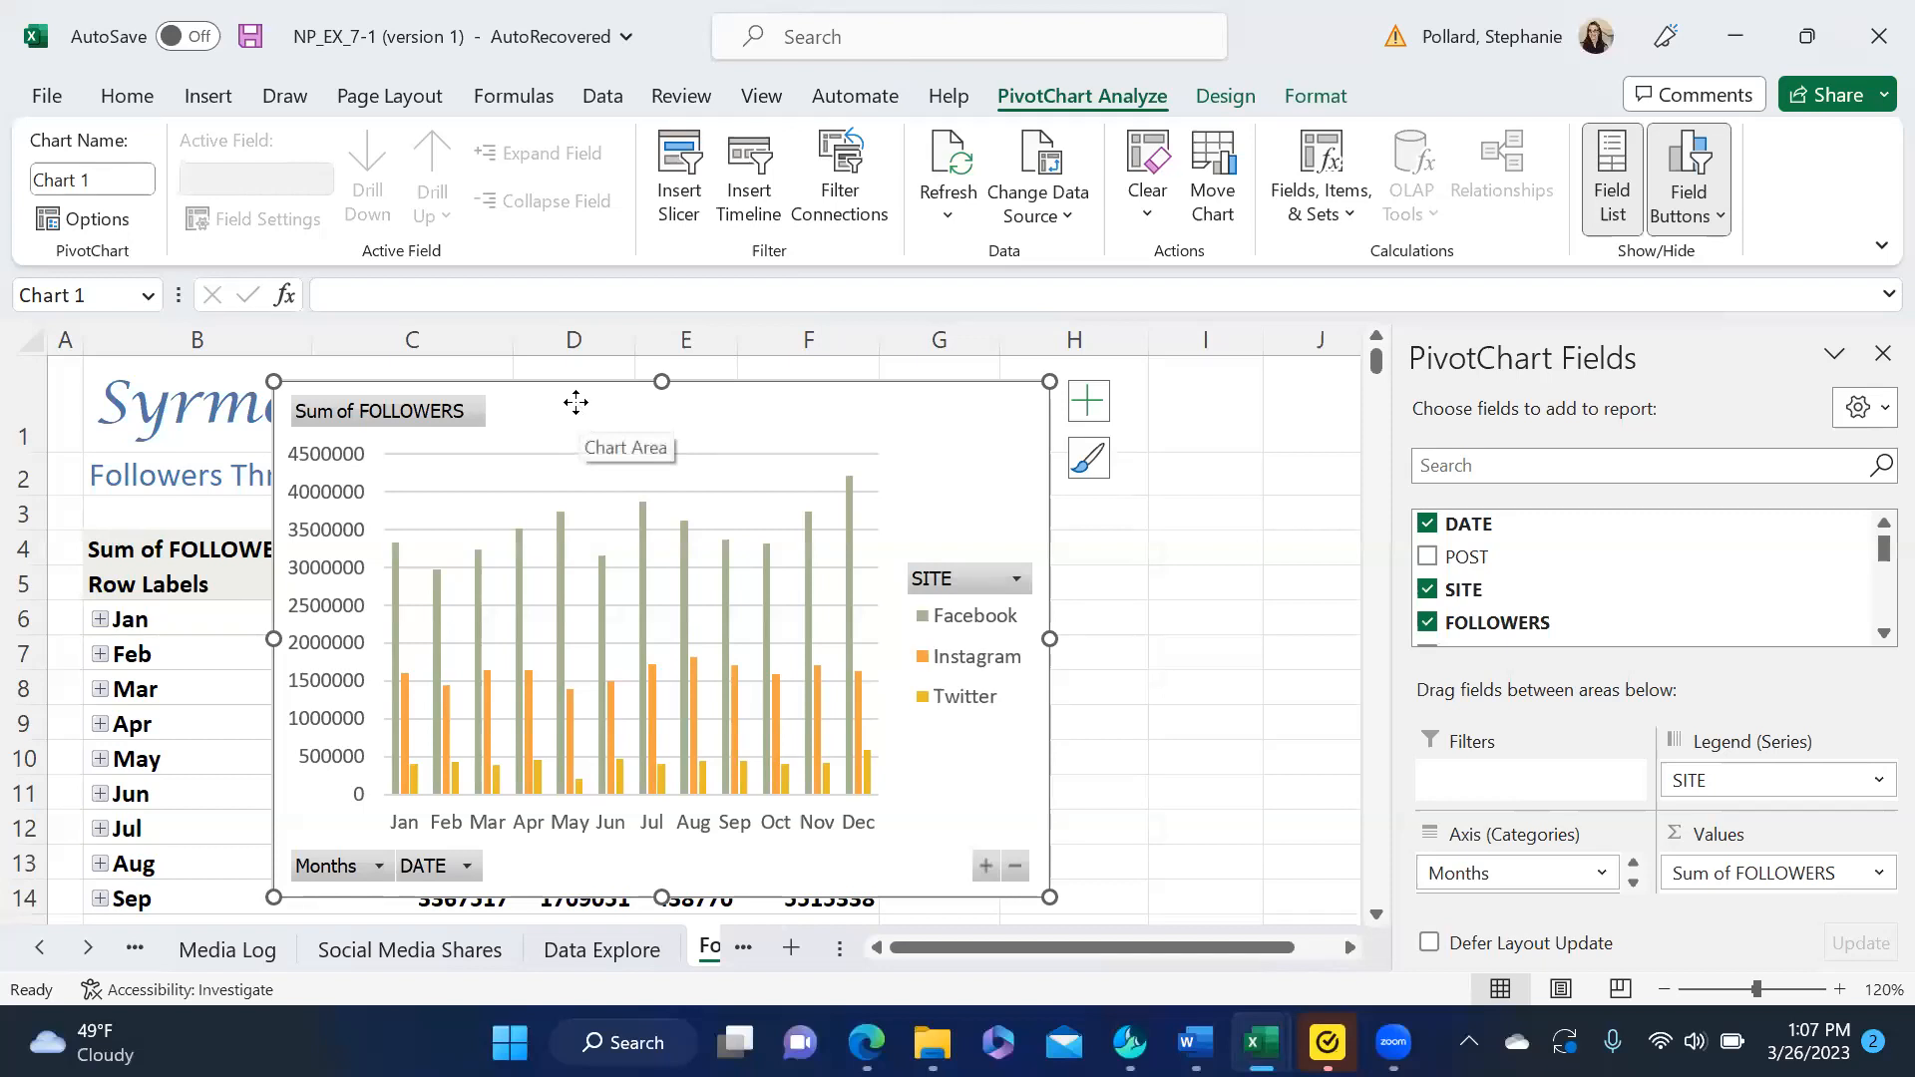
- Move the chart clear of the PivotTable's first columns and summarize the FOLLOWERS value field by Average
{"action": "left_click_drag", "start_coordinate": [632, 415], "coordinate": [1197, 429]}
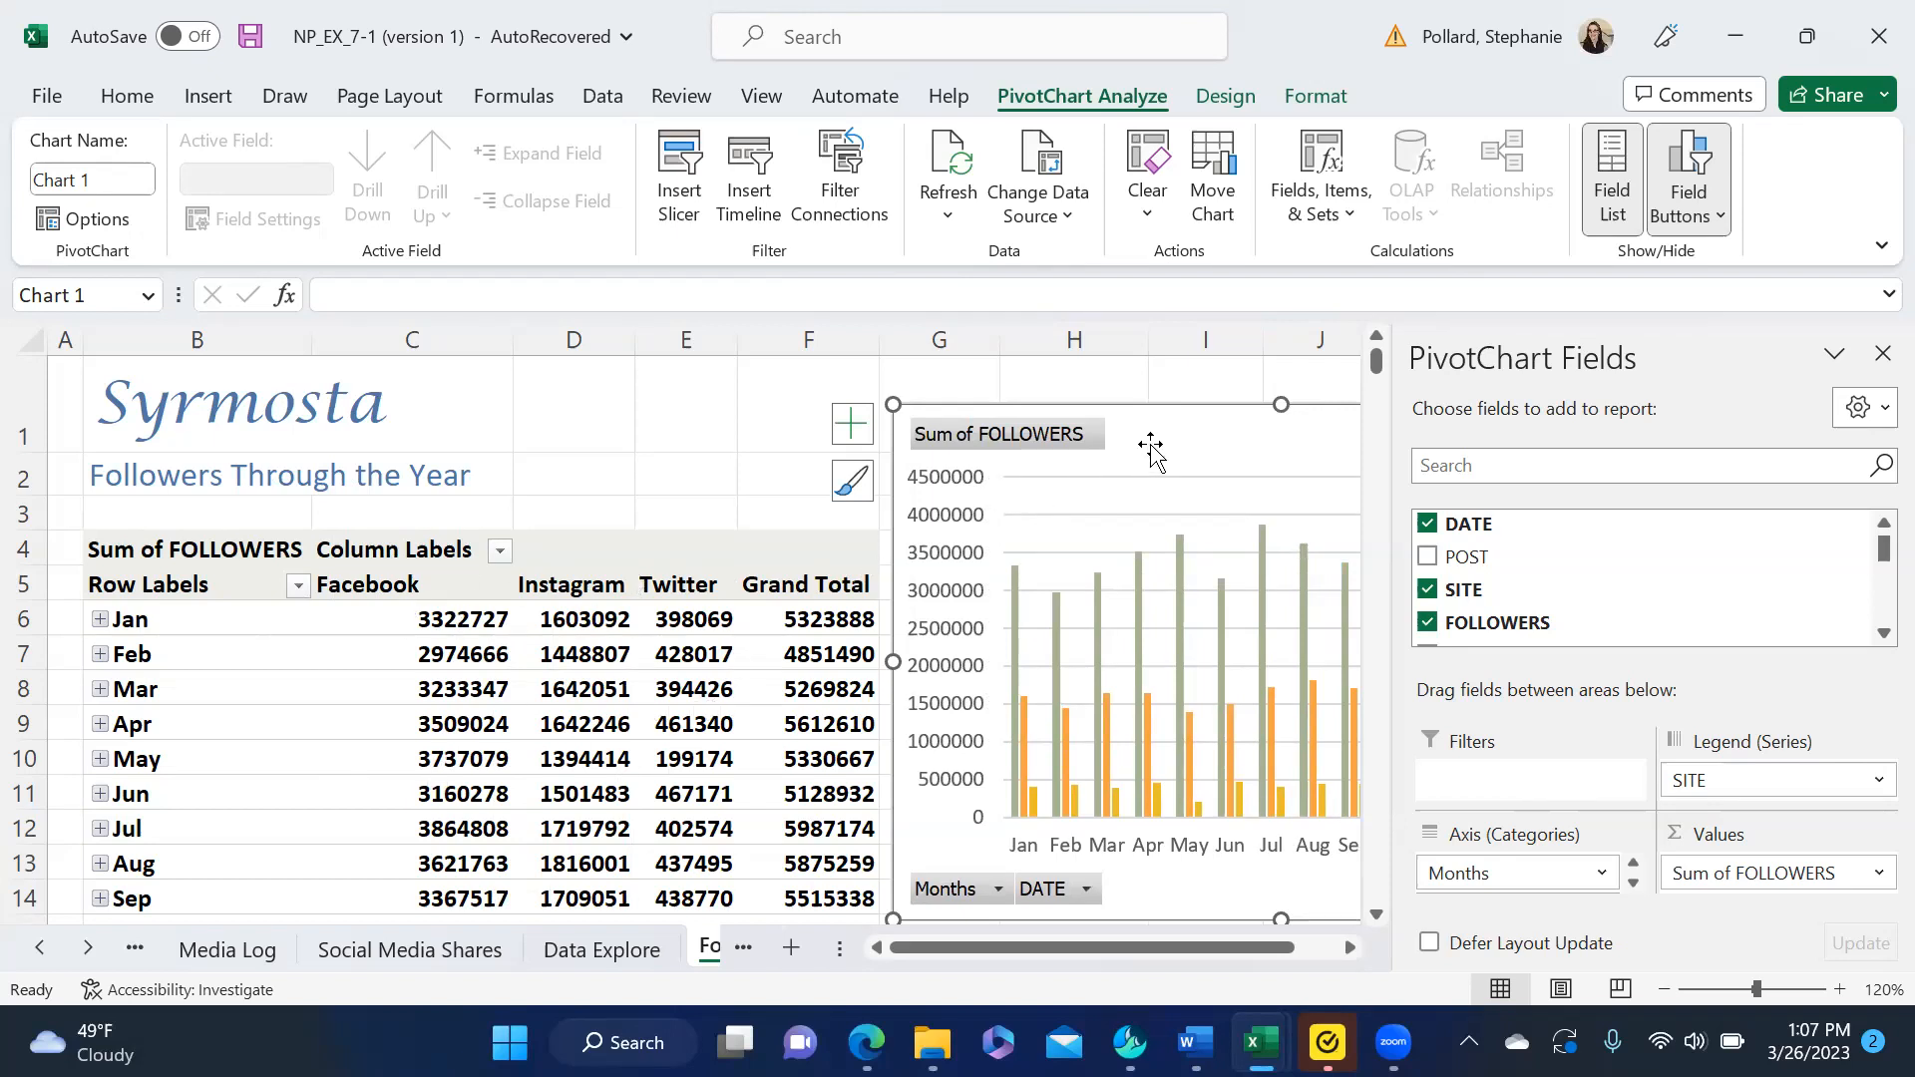
{"action": "left_click_drag", "start_coordinate": [1116, 440], "coordinate": [769, 454]}
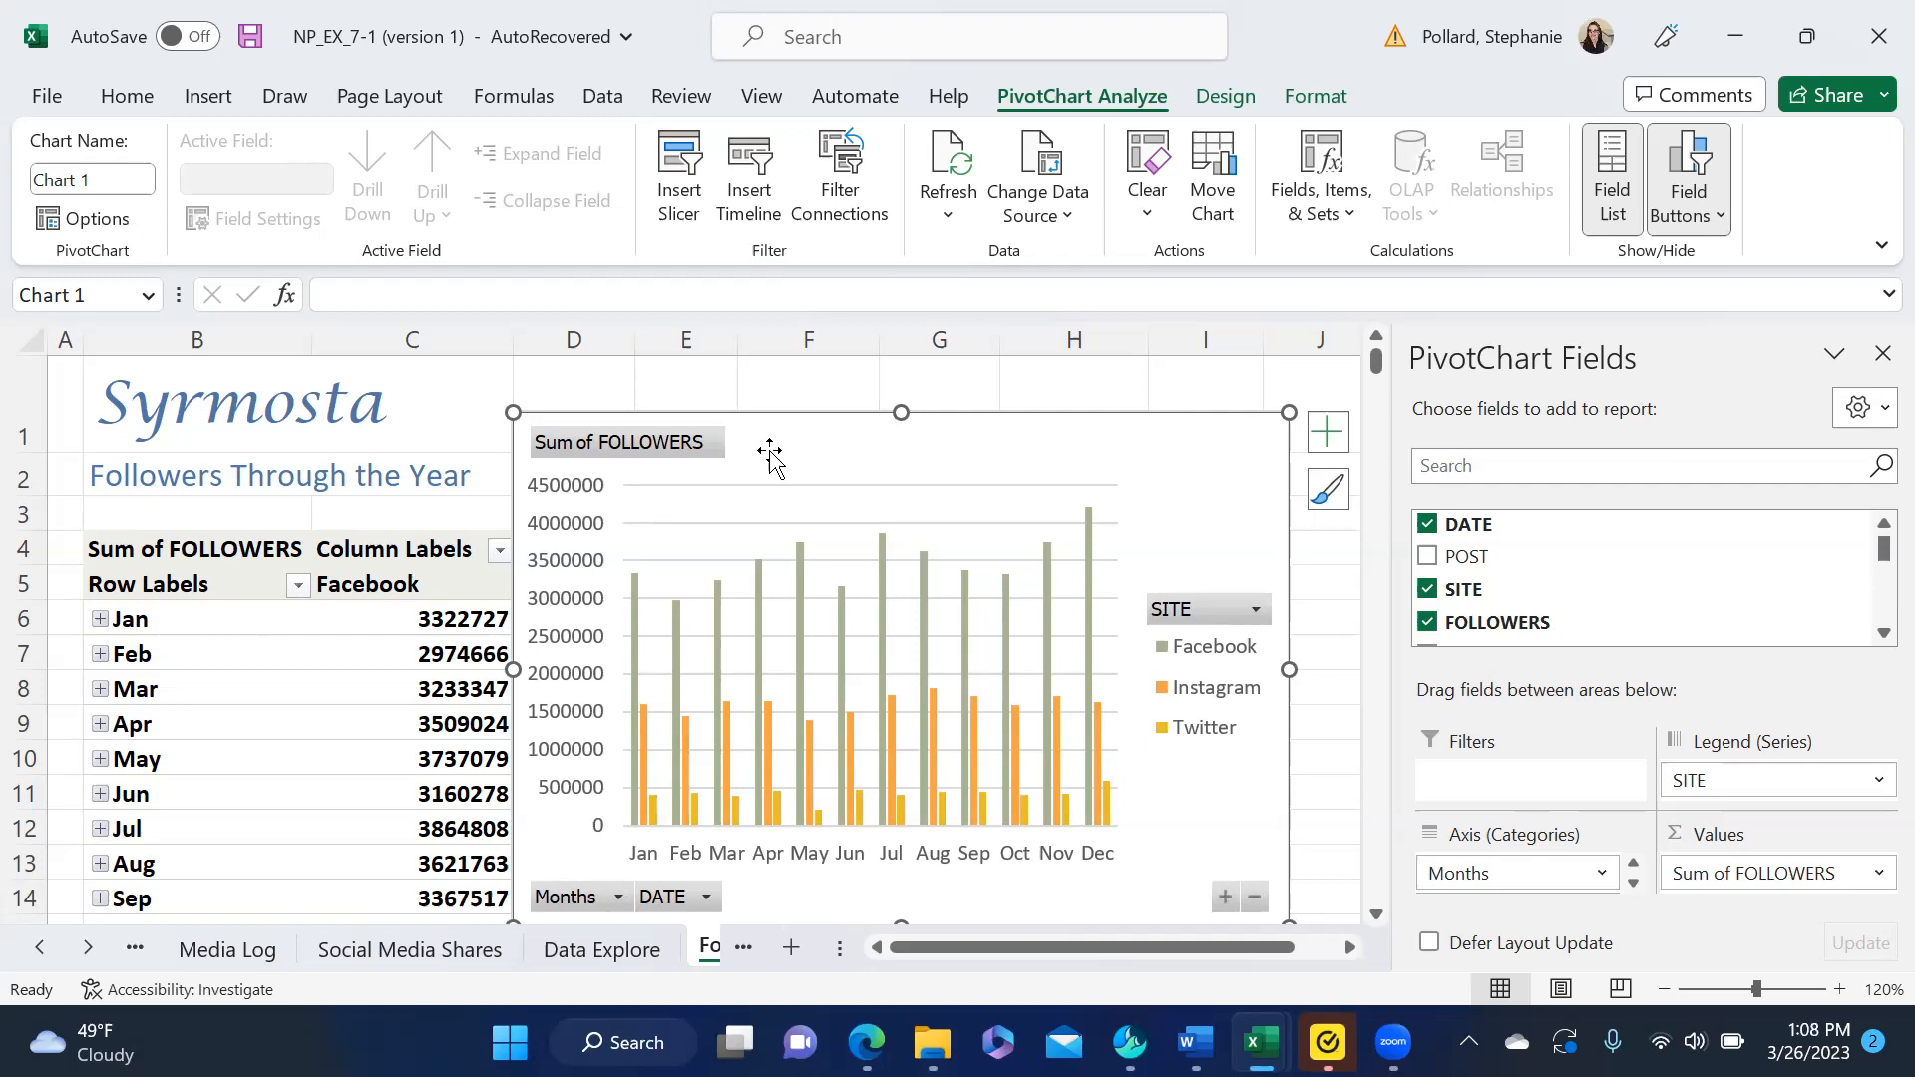
{"action": "right_click", "coordinate": [696, 449]}
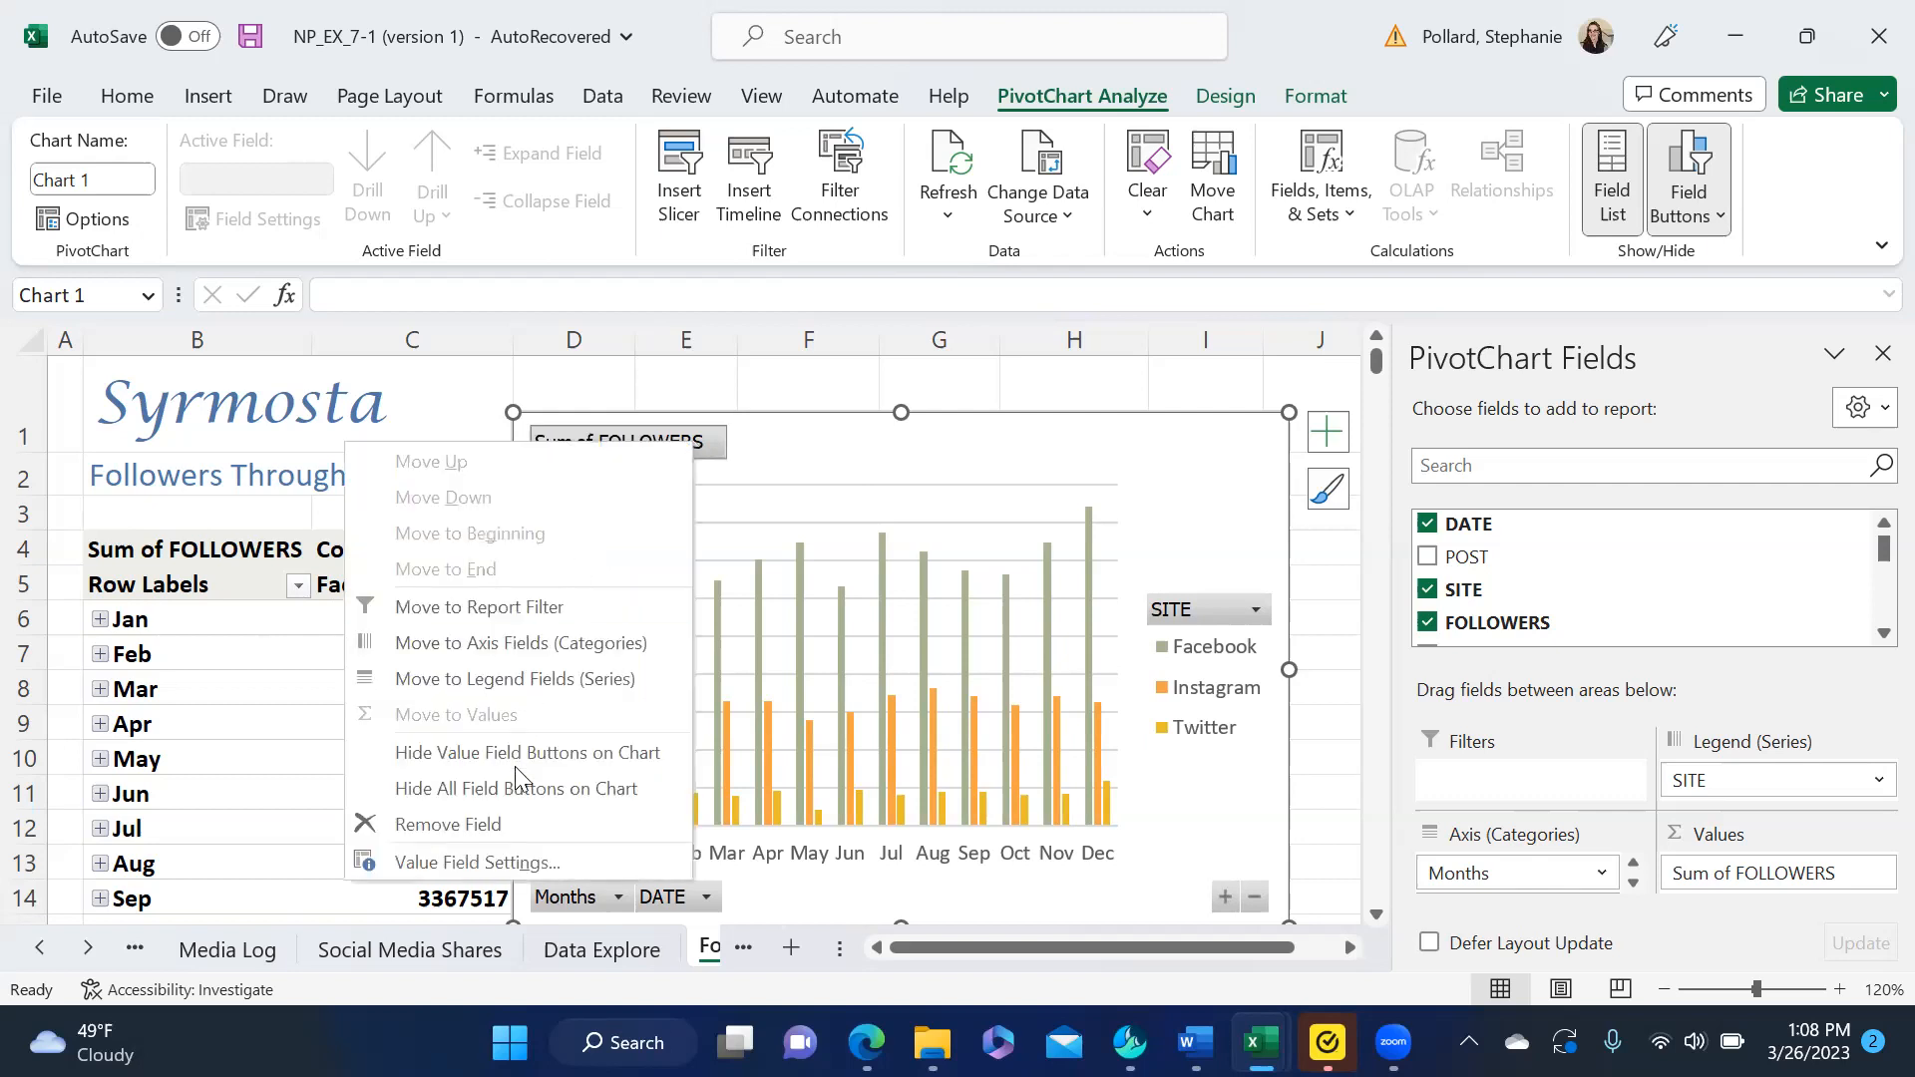
{"action": "left_click", "coordinate": [498, 864]}
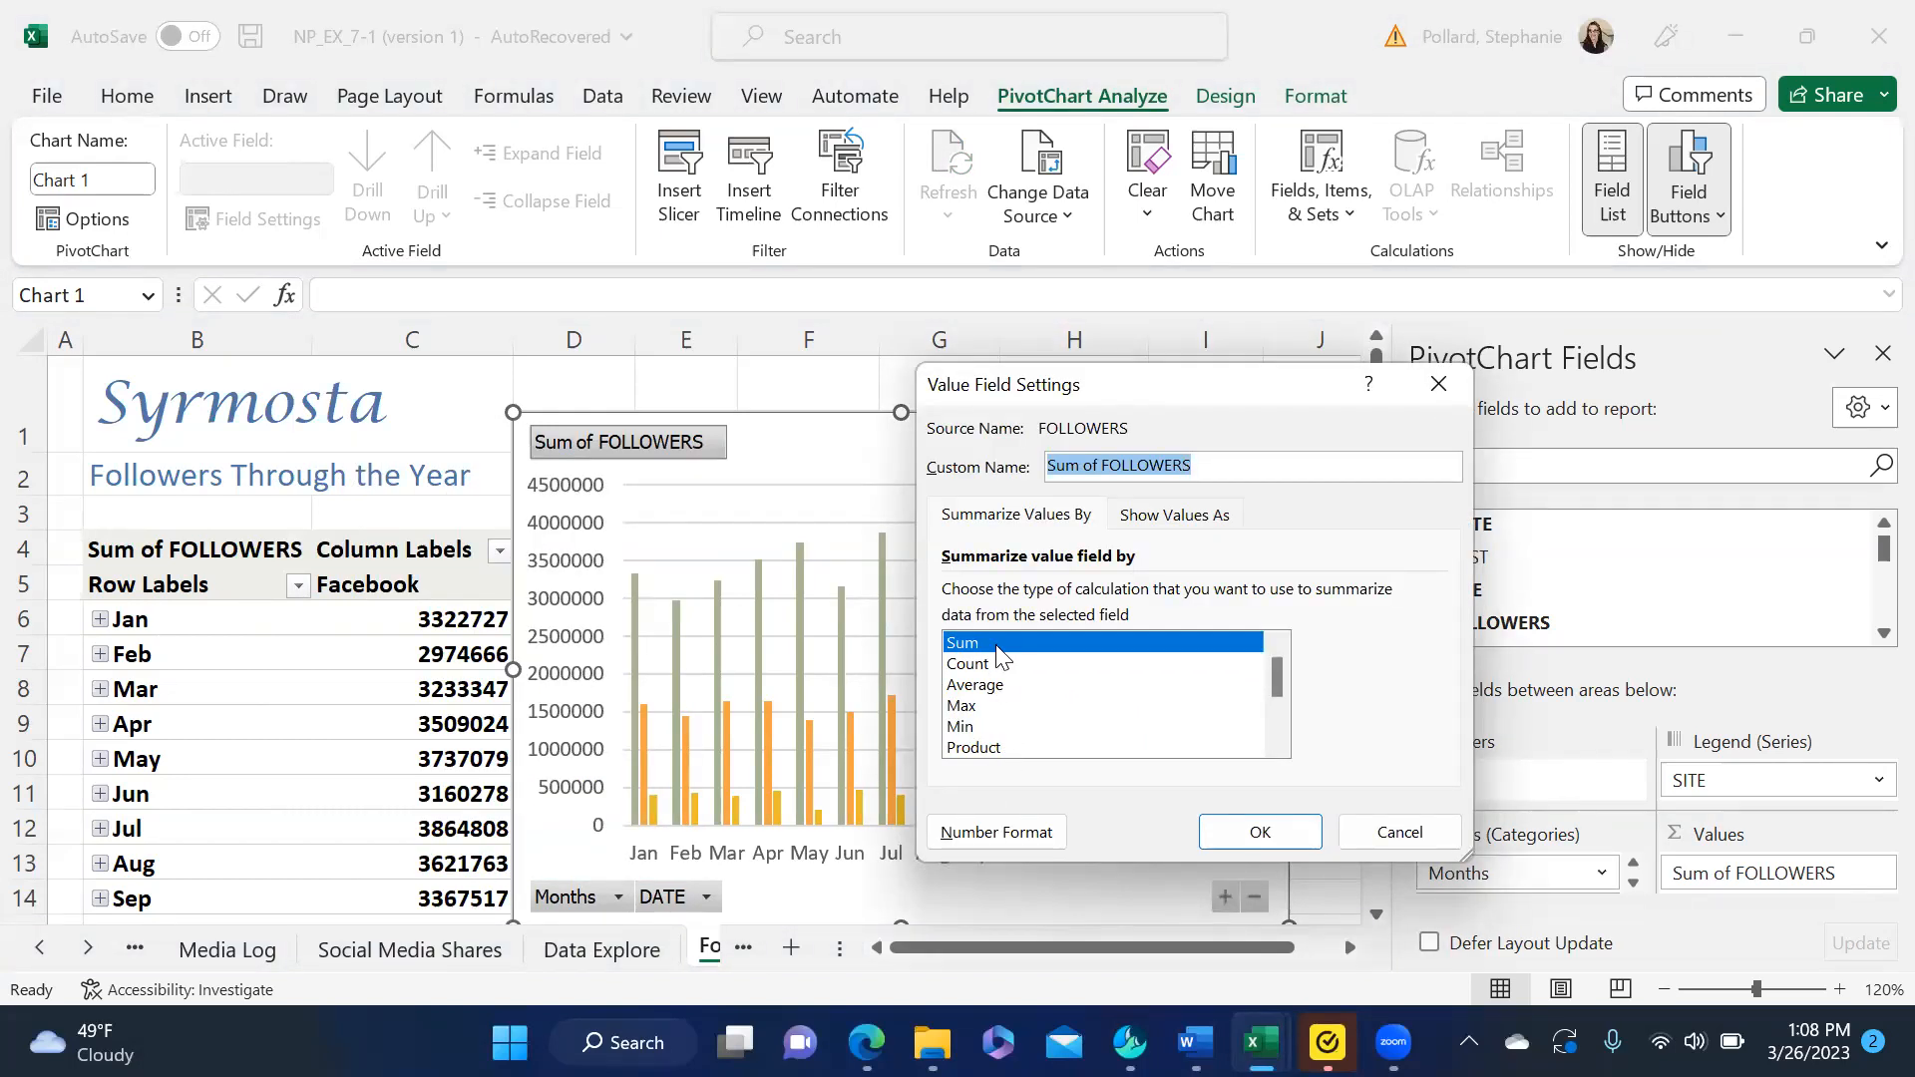
{"action": "left_click", "coordinate": [1003, 688]}
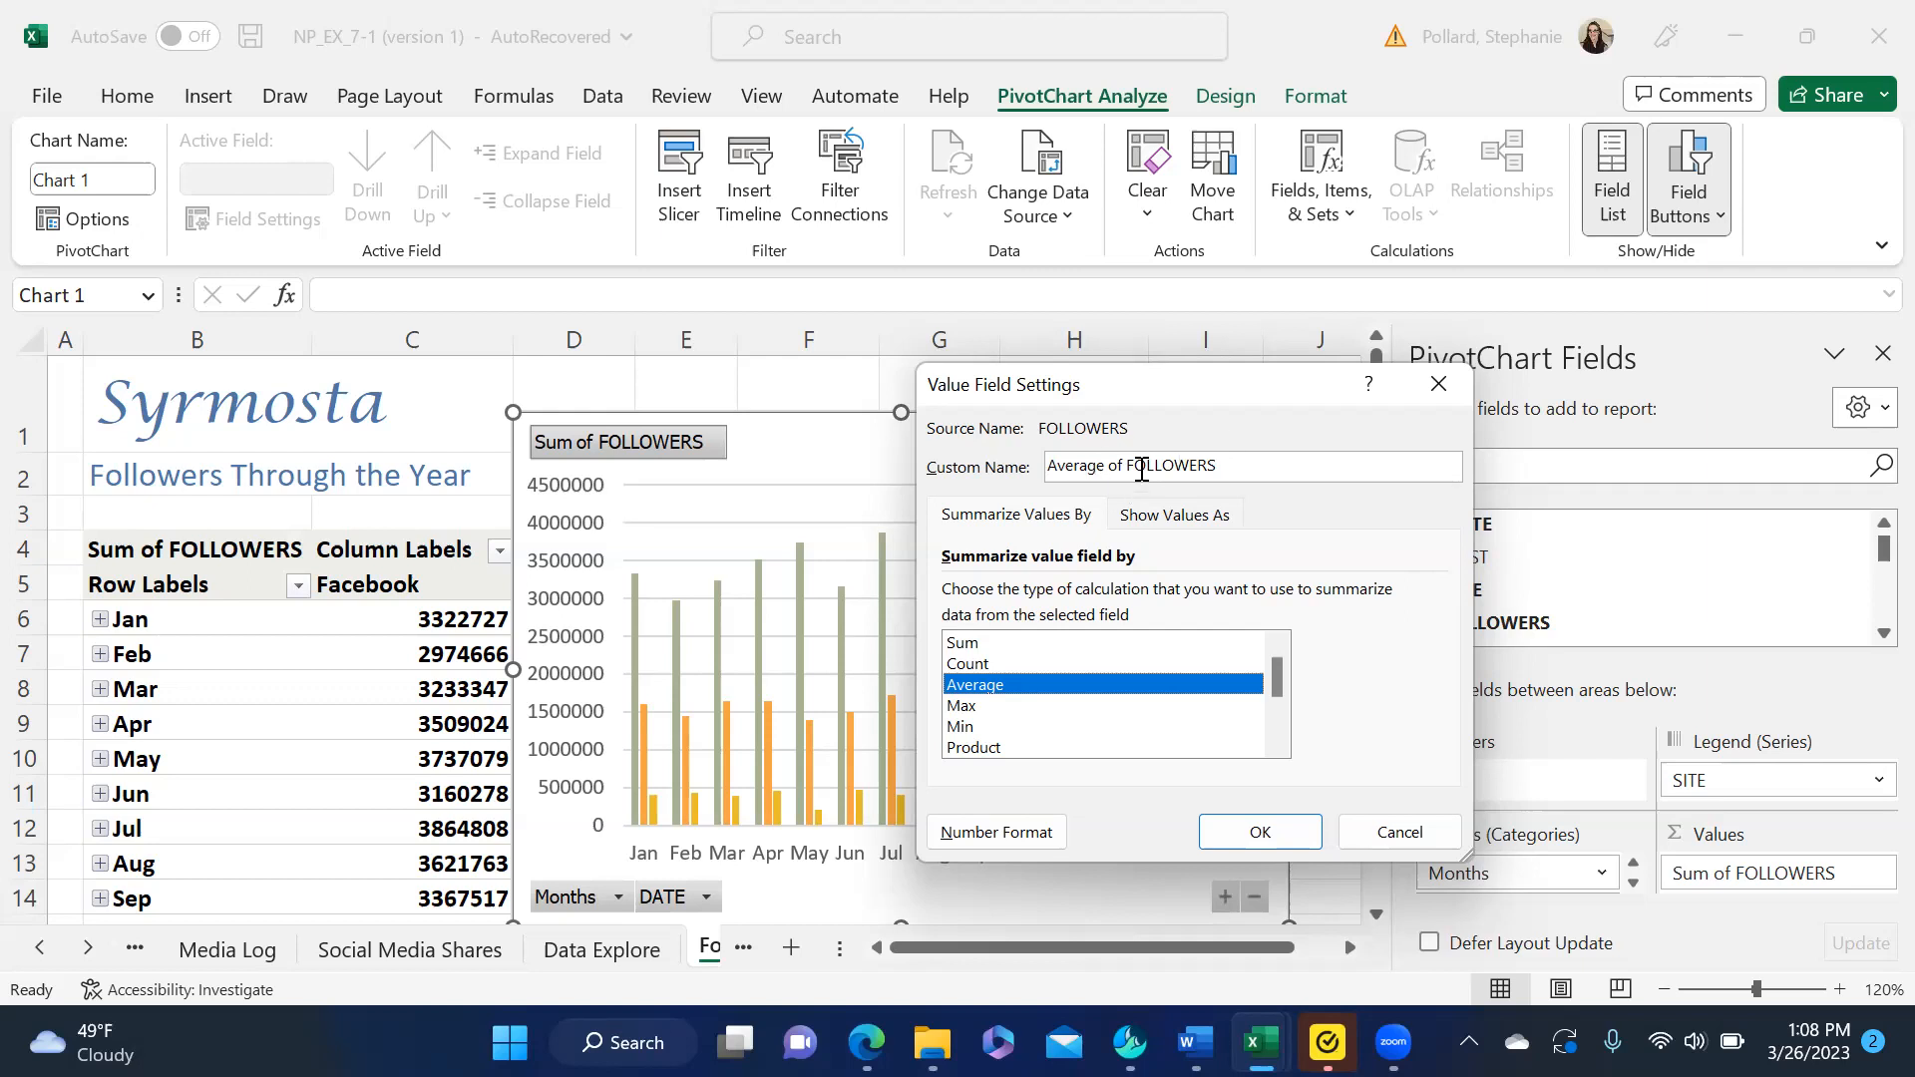
{"action": "left_click", "coordinate": [1260, 833]}
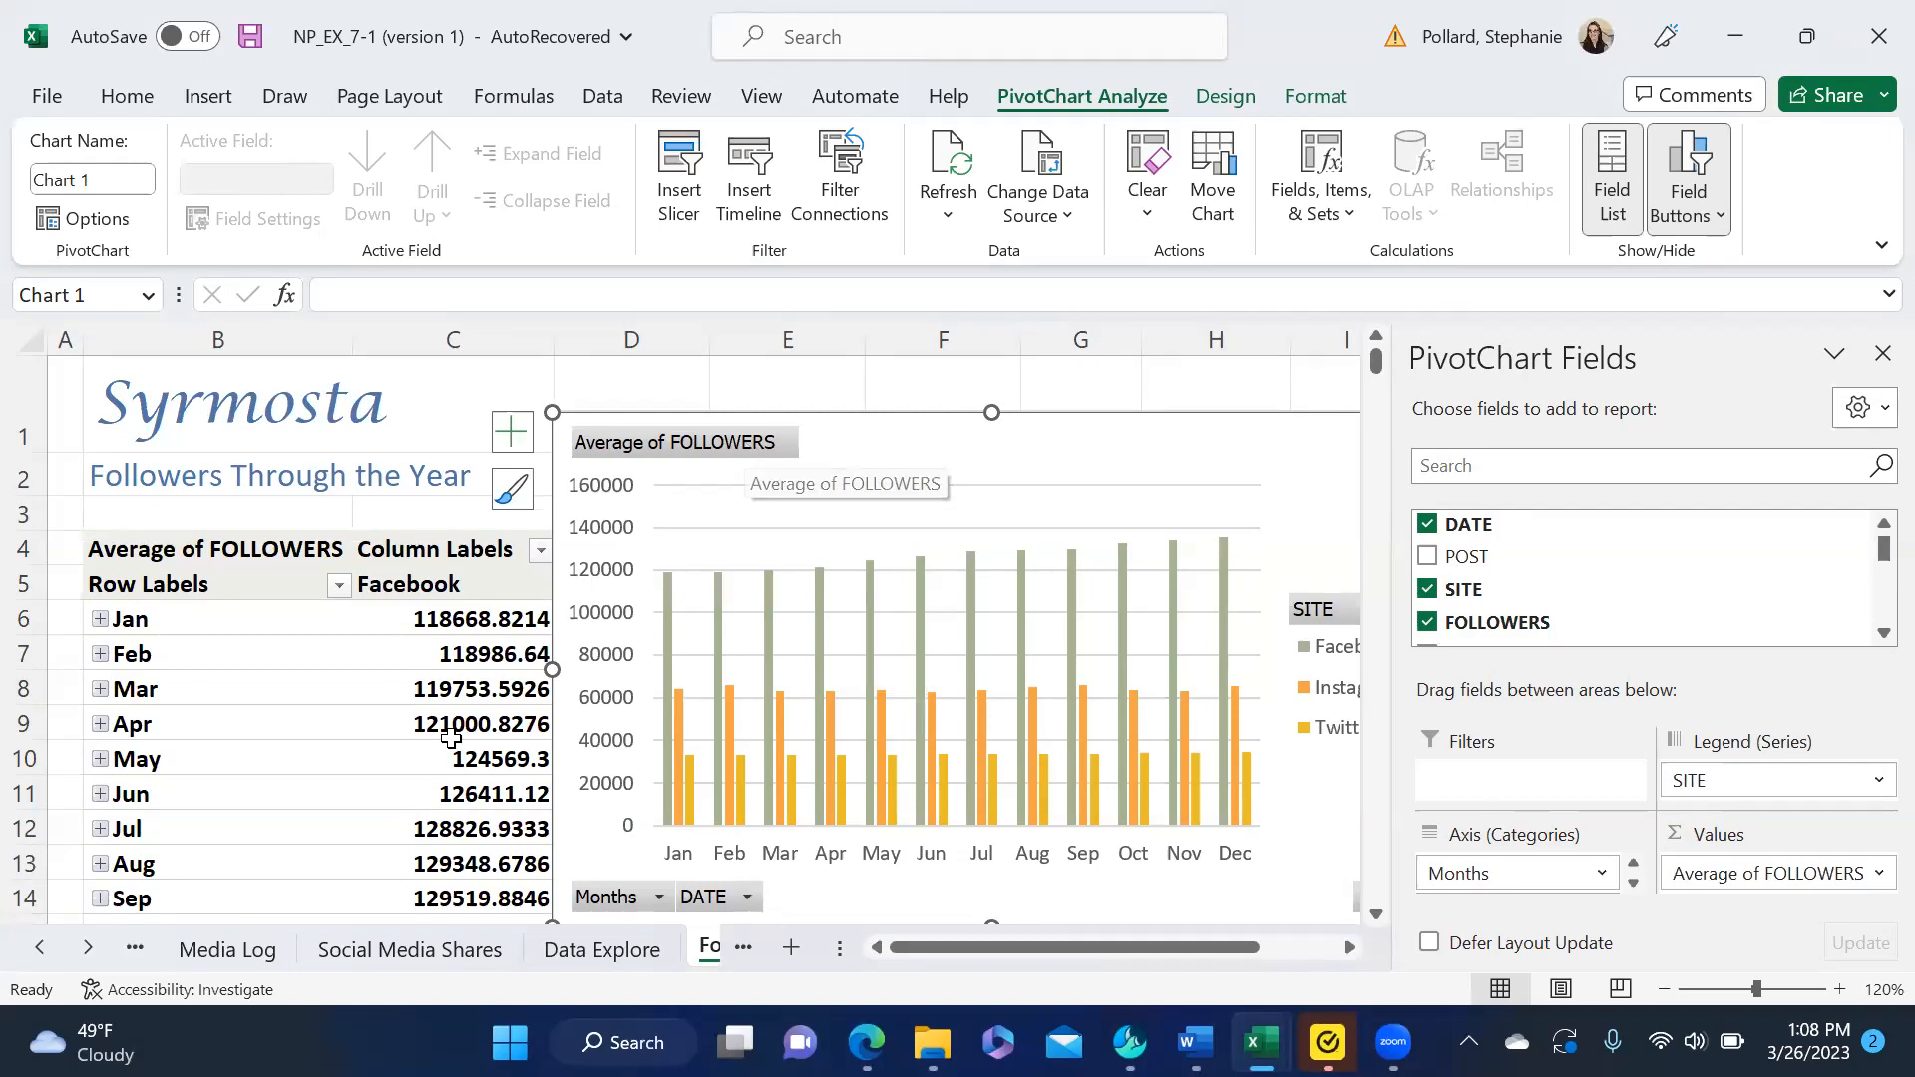
- Shift the chart aside and format the FOLLOWERS averages as Number with 0 decimal places and a 1000 separator
{"action": "left_click_drag", "start_coordinate": [833, 436], "coordinate": [906, 381]}
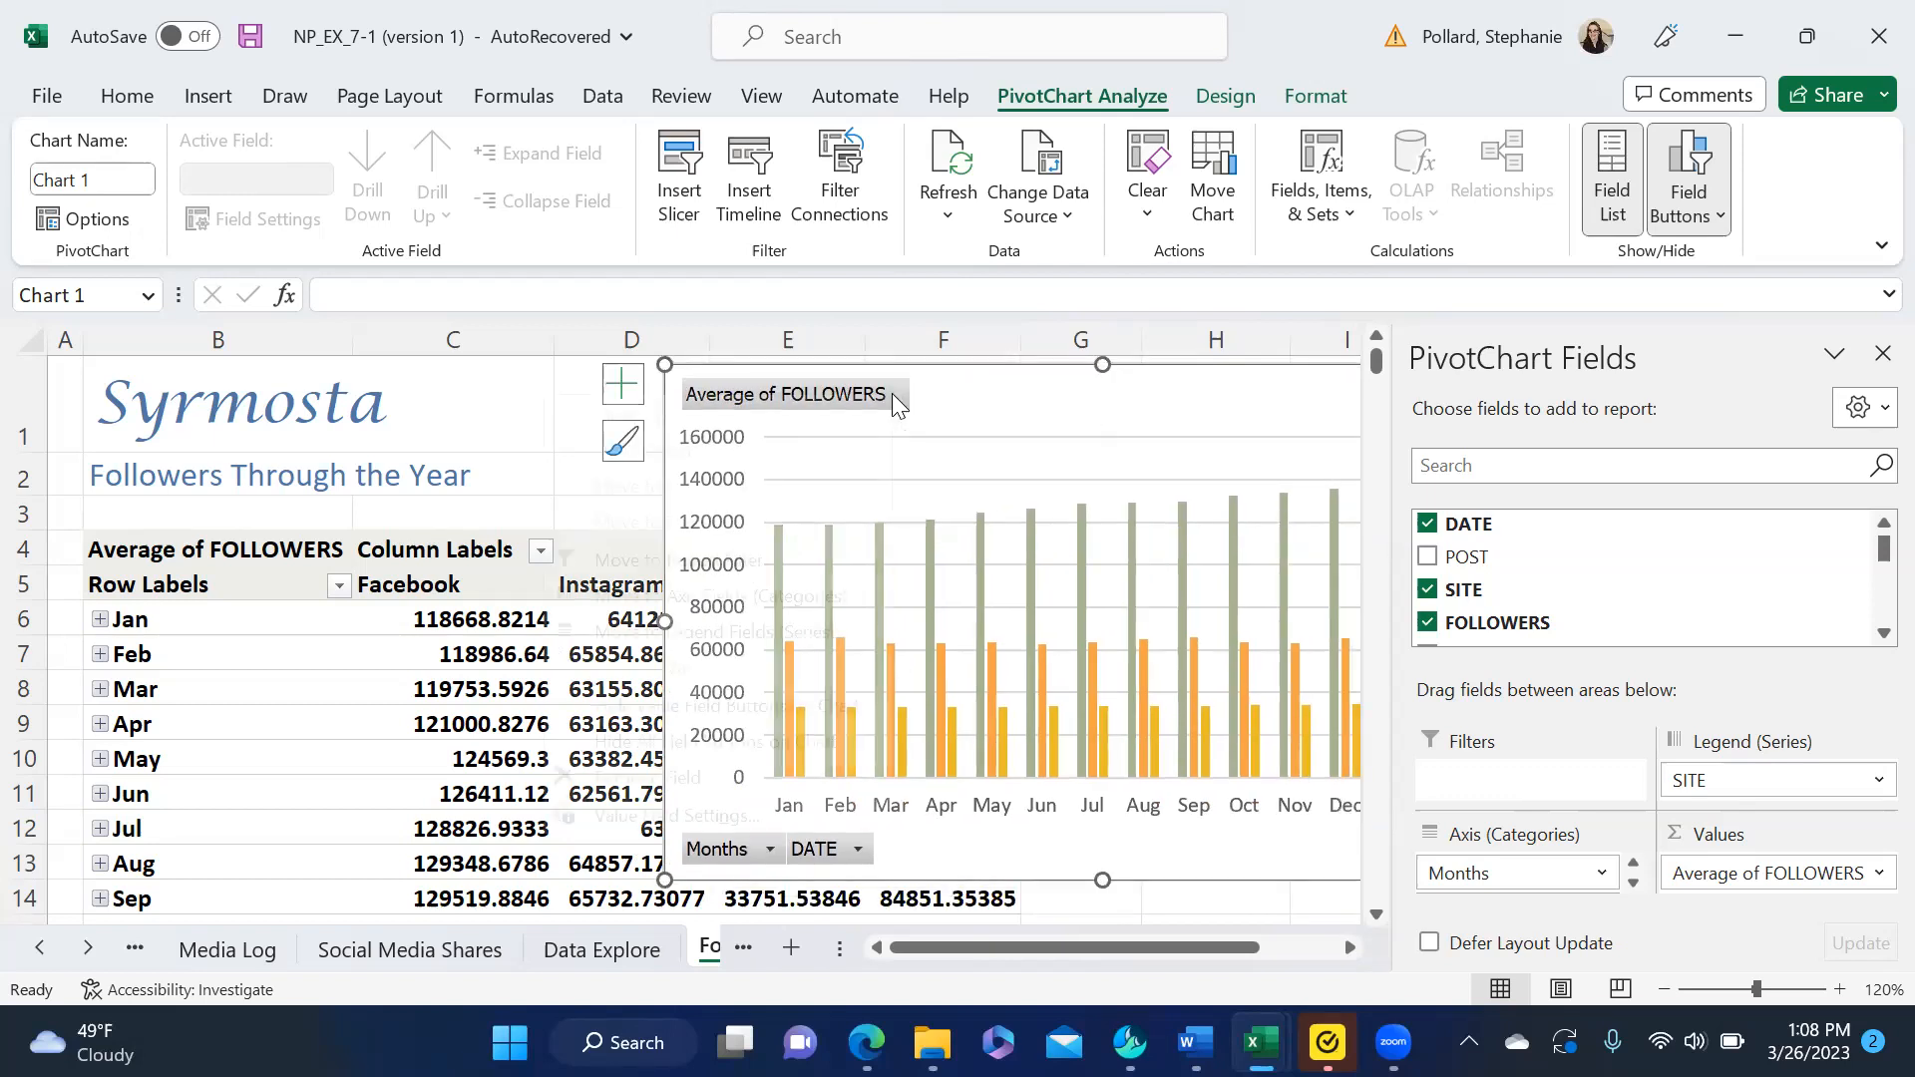
{"action": "right_click", "coordinate": [892, 393]}
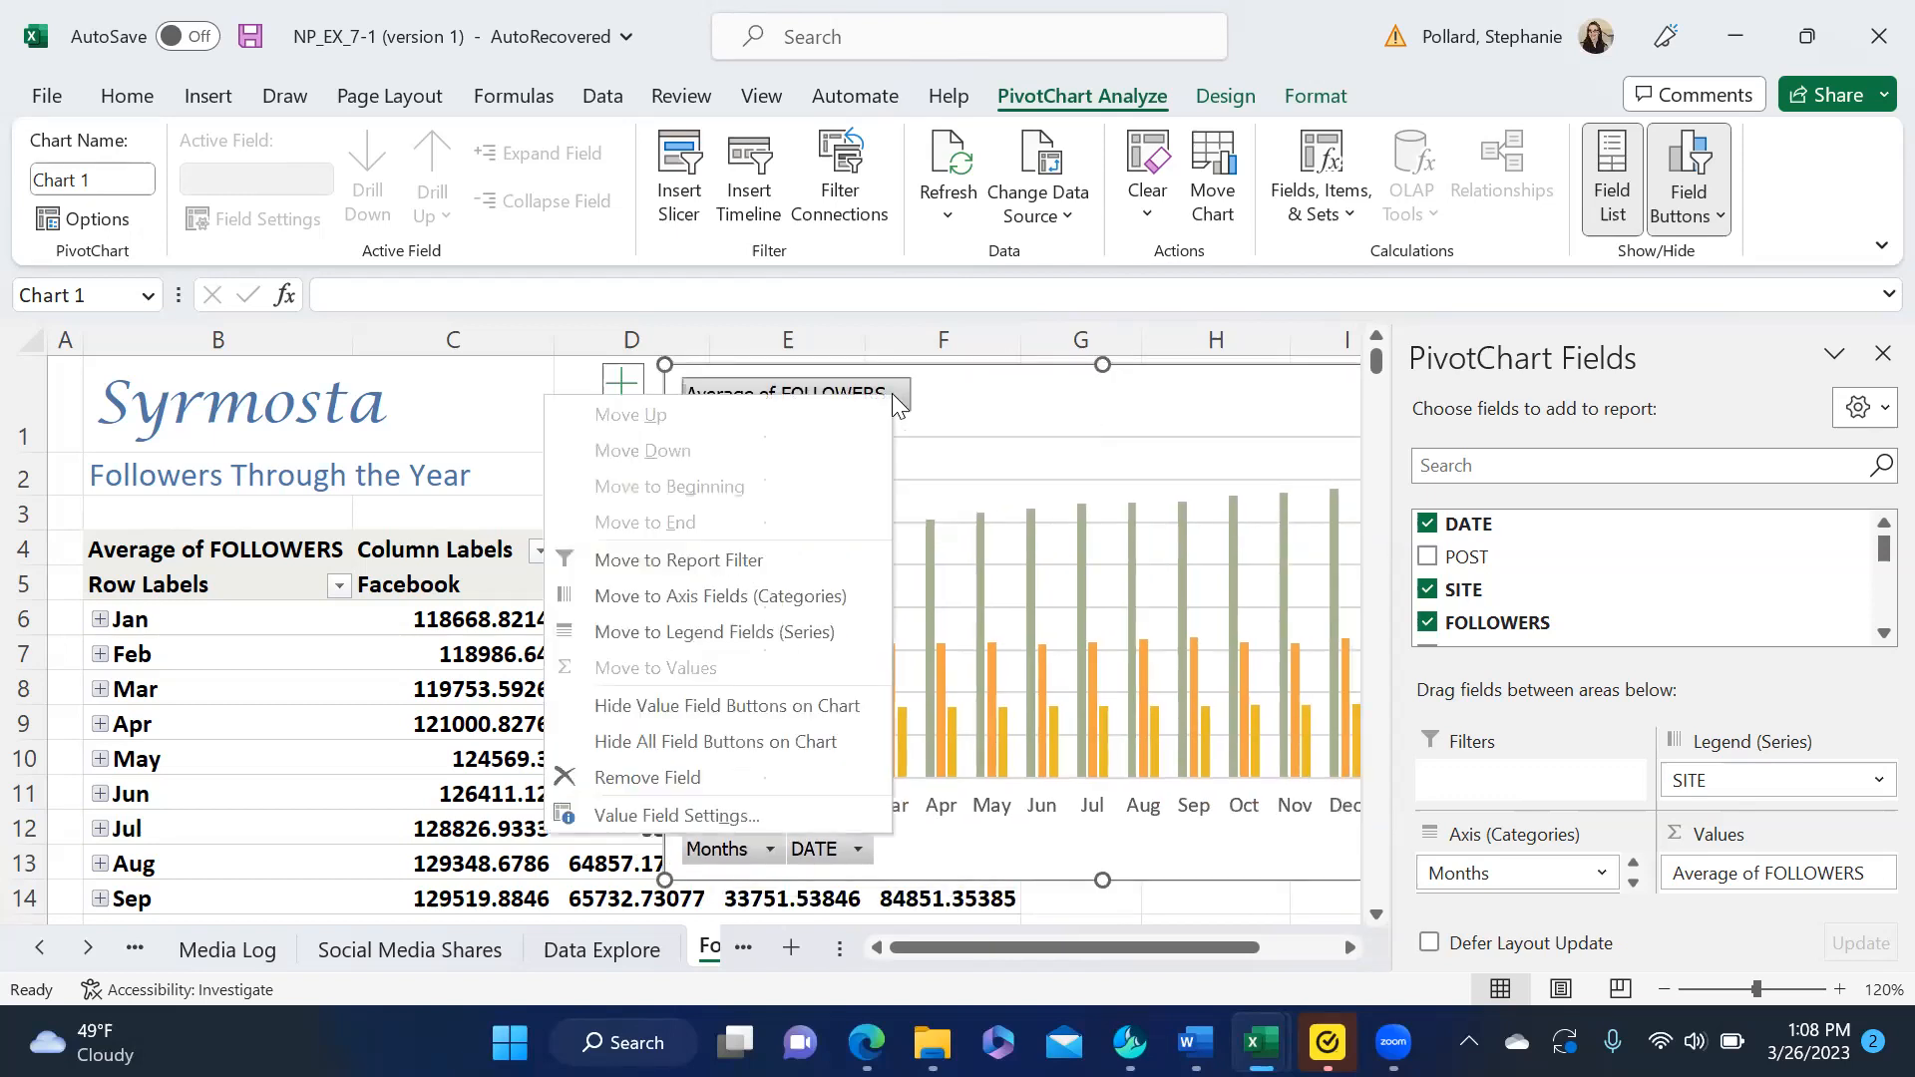
{"action": "left_click", "coordinate": [756, 816]}
{"action": "left_click", "coordinate": [1001, 836]}
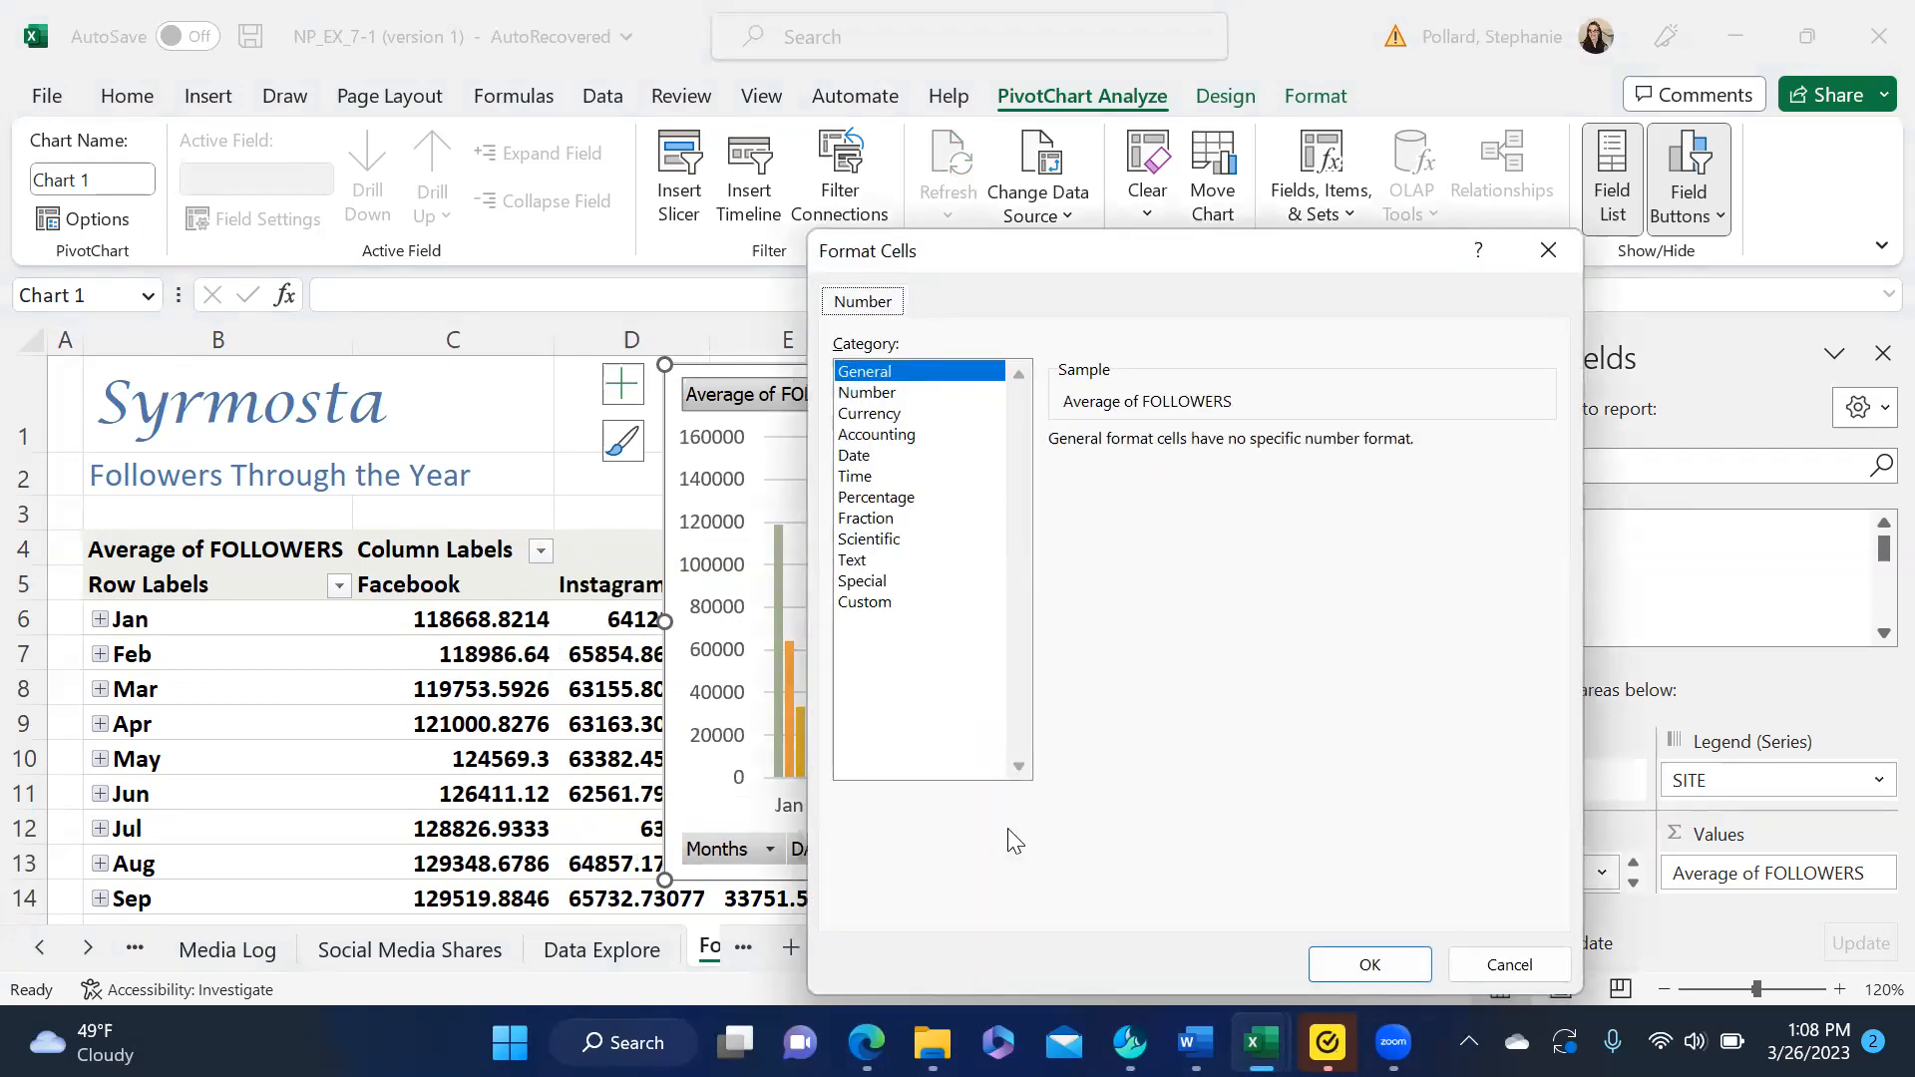
{"action": "left_click", "coordinate": [901, 395]}
{"action": "left_click", "coordinate": [1250, 450]}
{"action": "left_click", "coordinate": [1250, 450]}
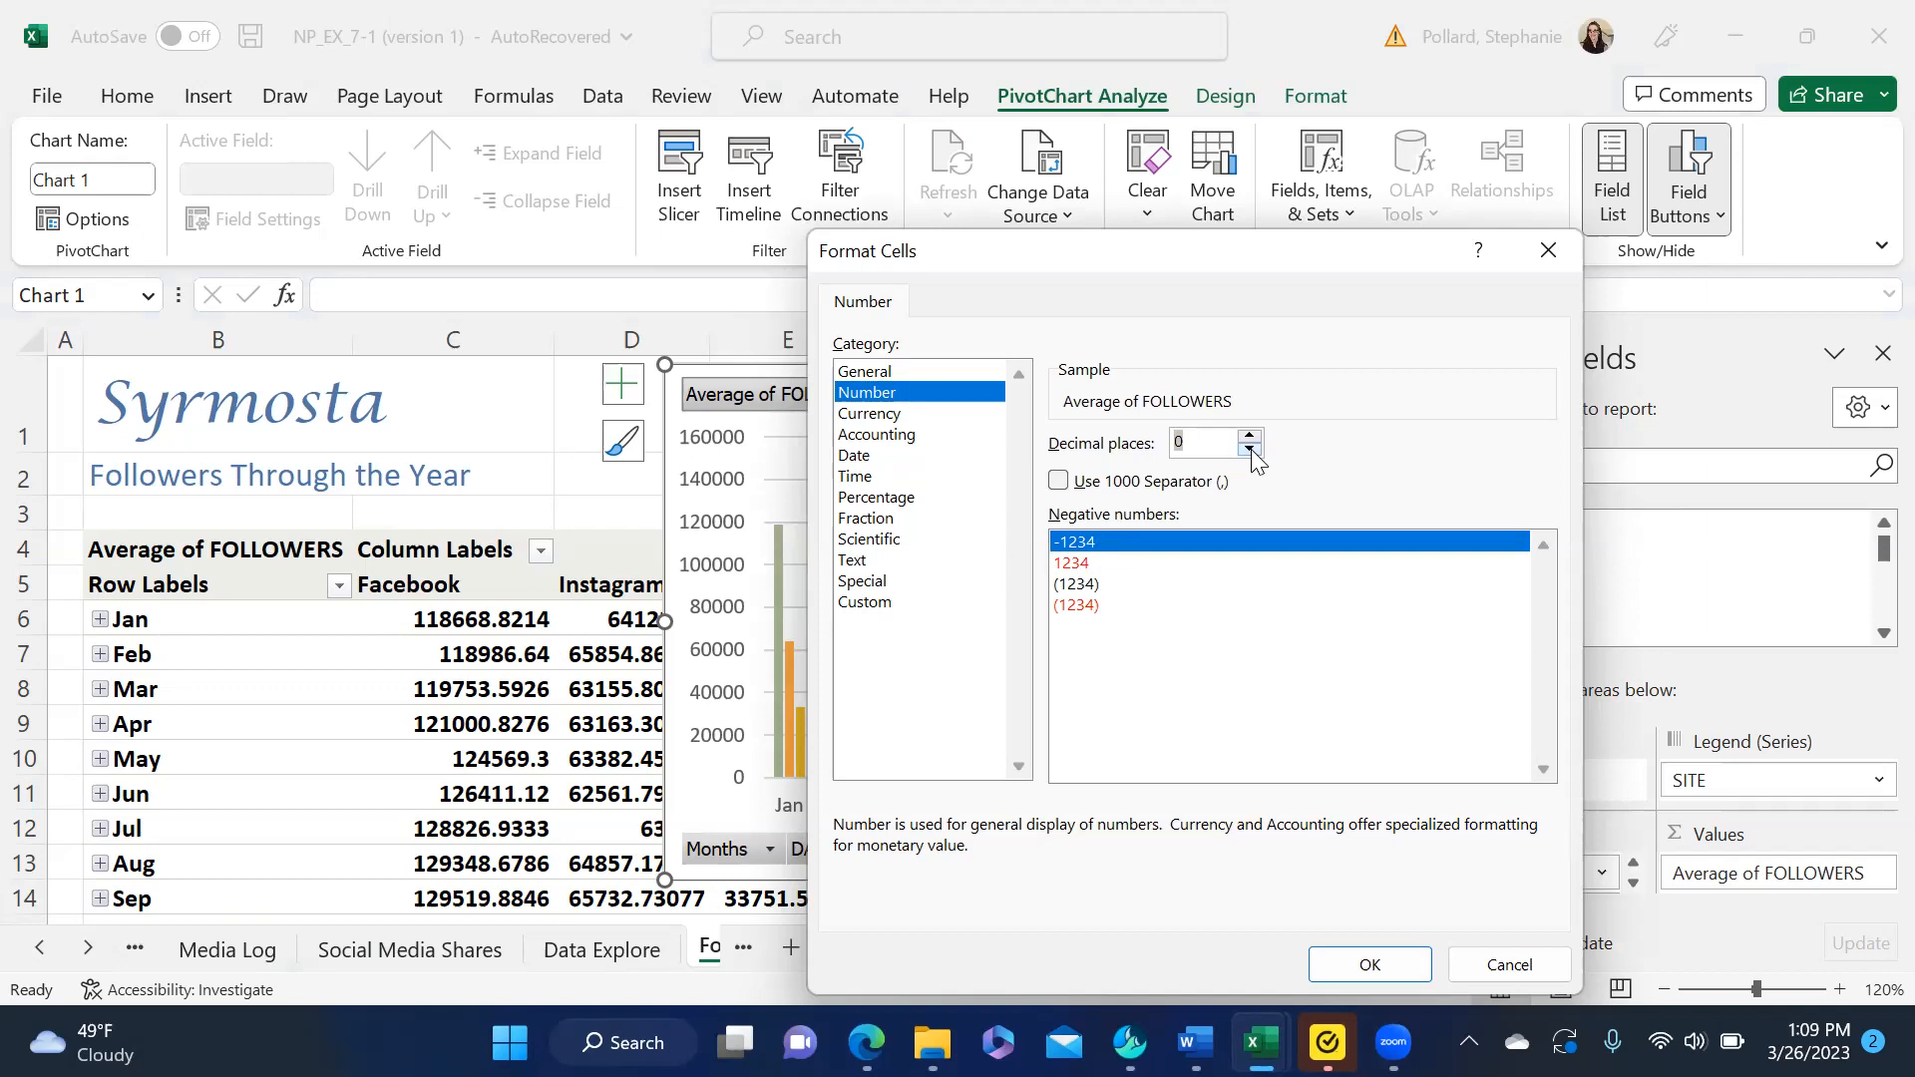
{"action": "left_click", "coordinate": [1058, 485]}
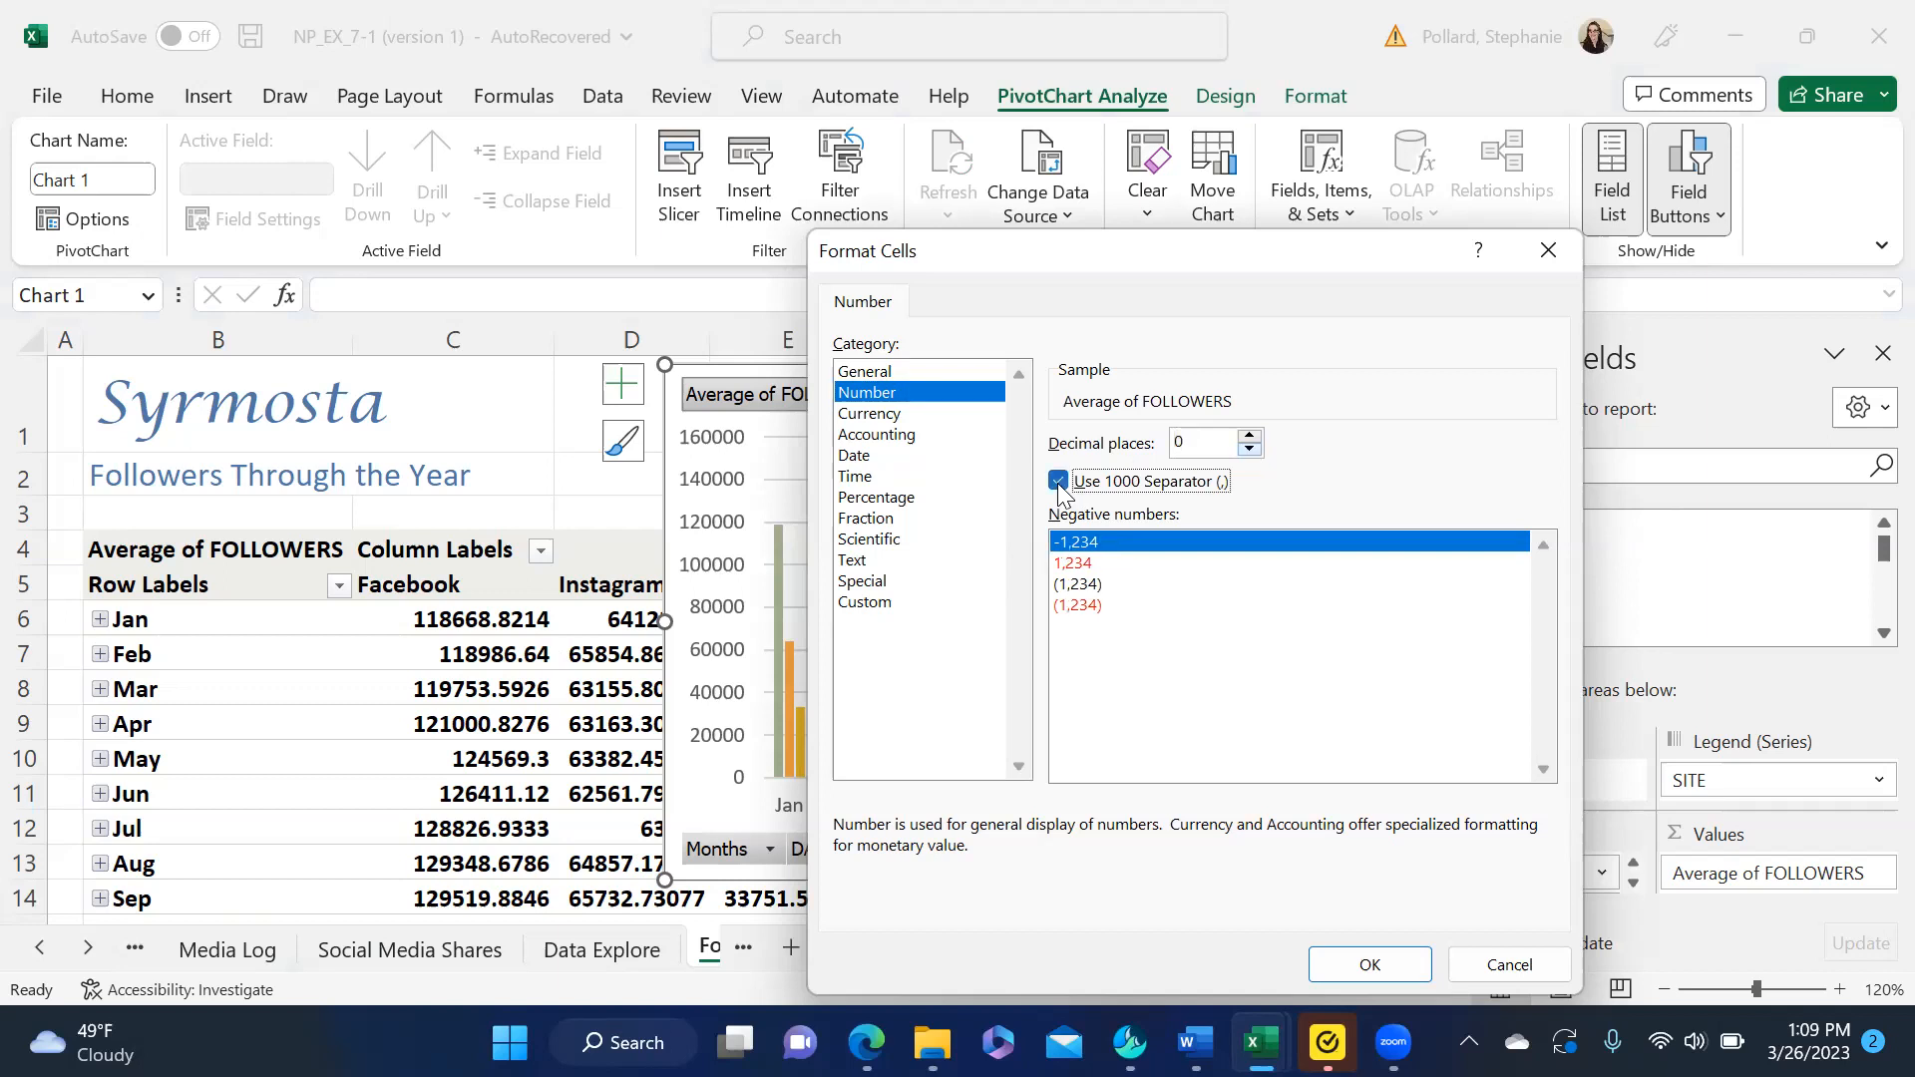
{"action": "left_click", "coordinate": [1382, 963]}
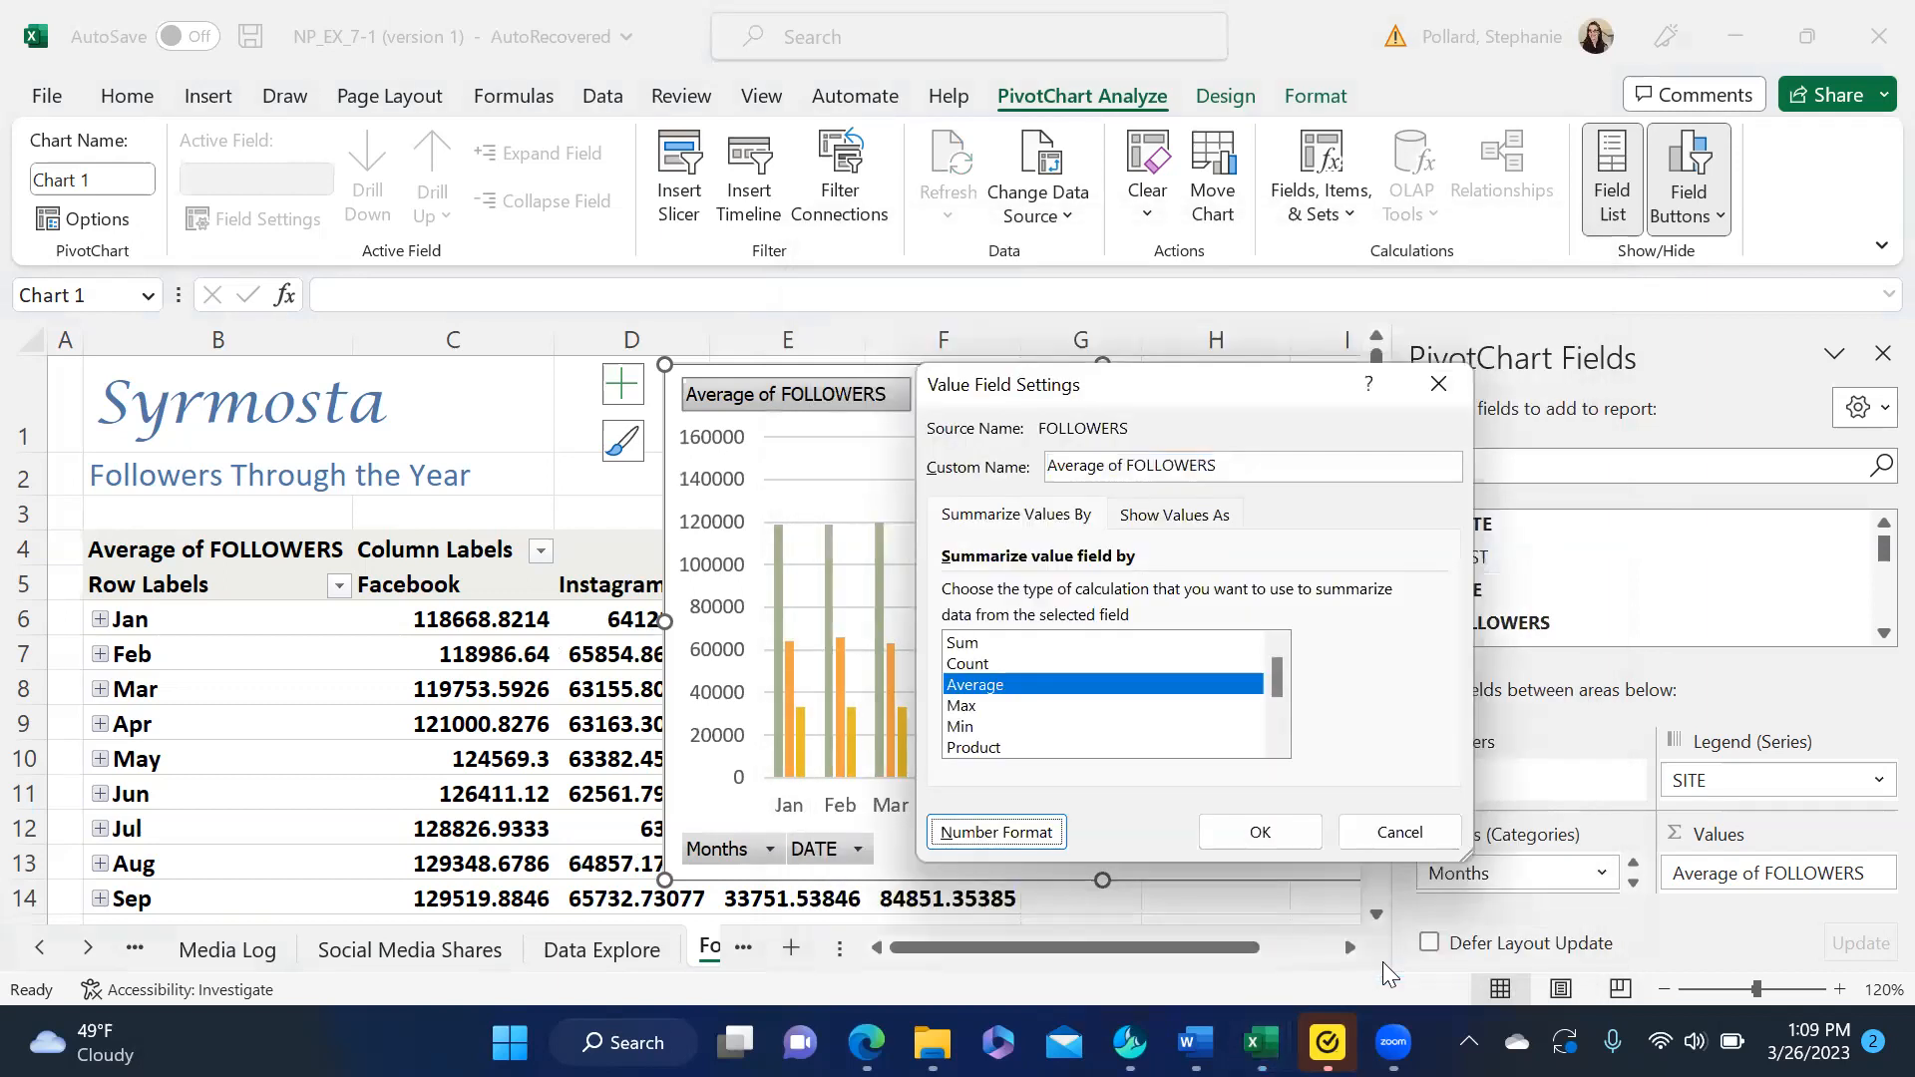
{"action": "left_click", "coordinate": [1263, 830]}
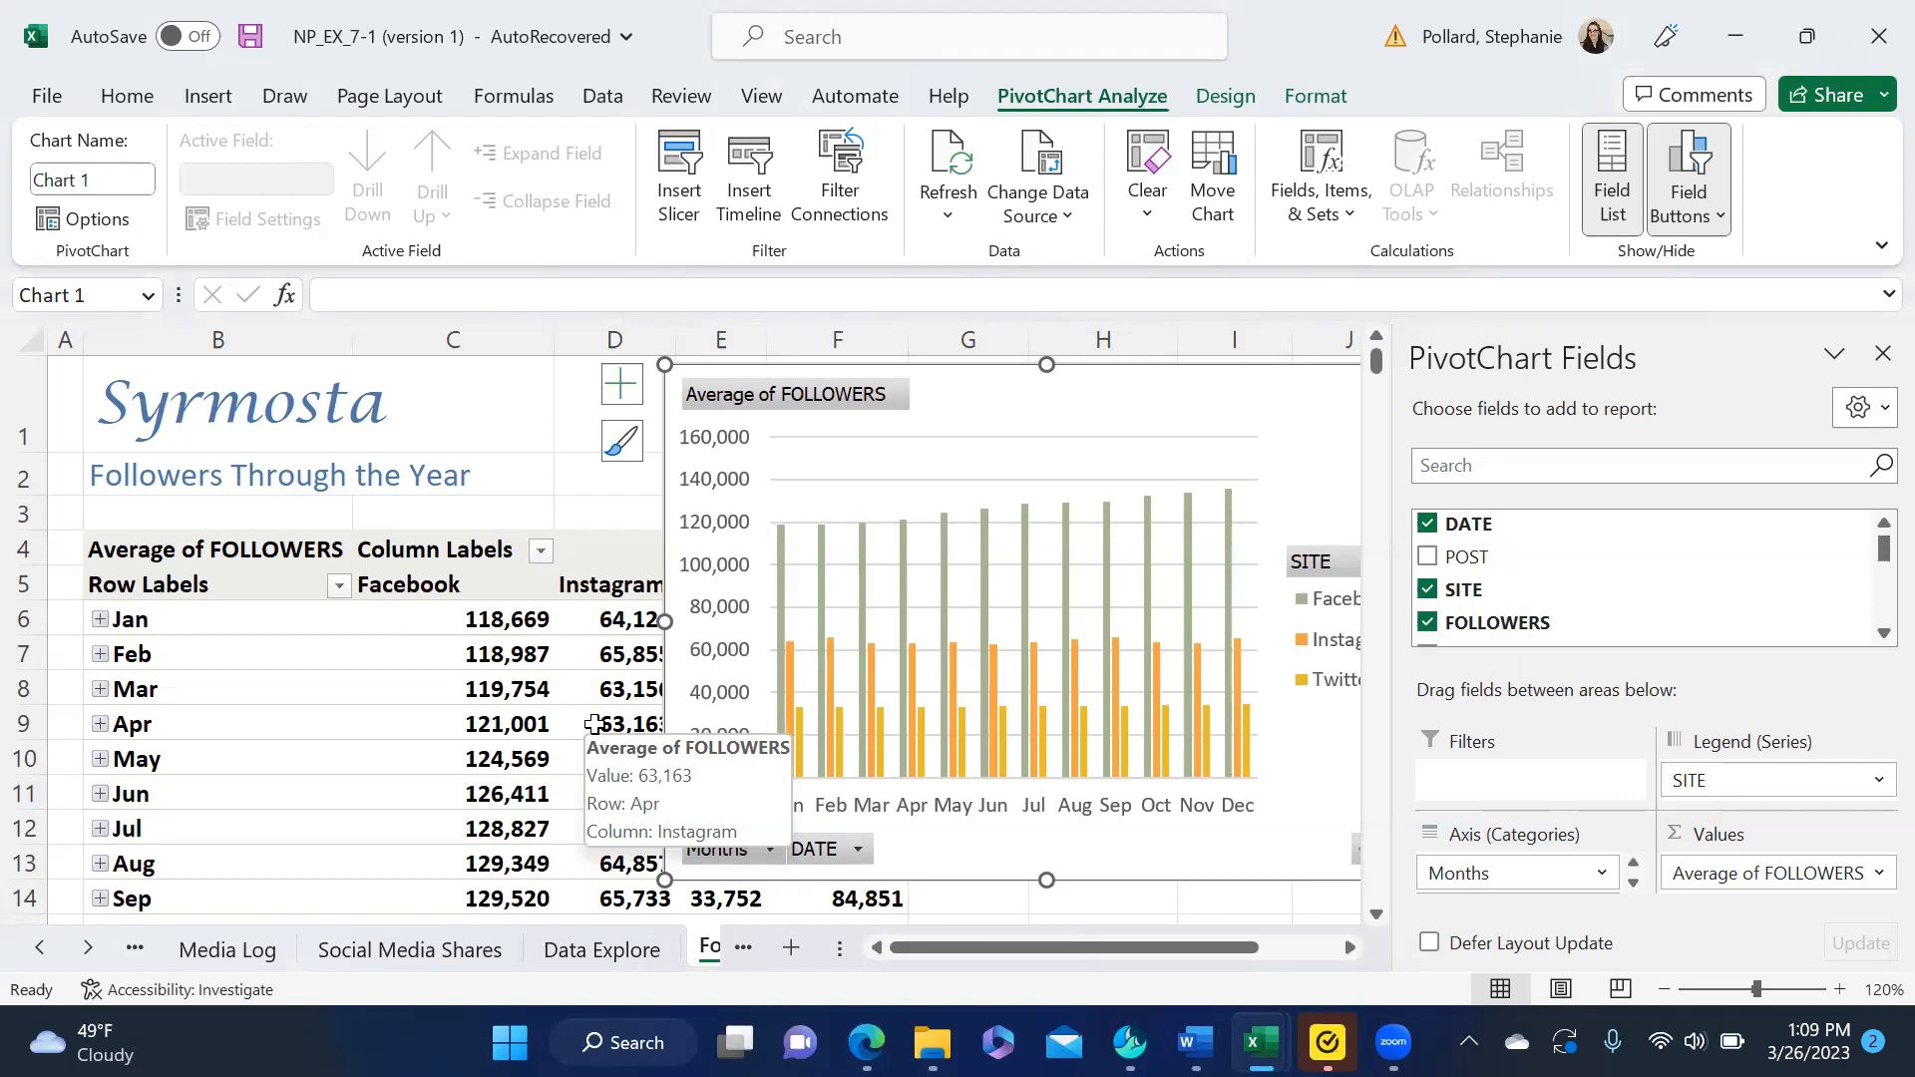
- Move the PivotChart back so it is fully in view and change its type to a basic Line chart
{"action": "left_click_drag", "start_coordinate": [974, 415], "coordinate": [780, 417]}
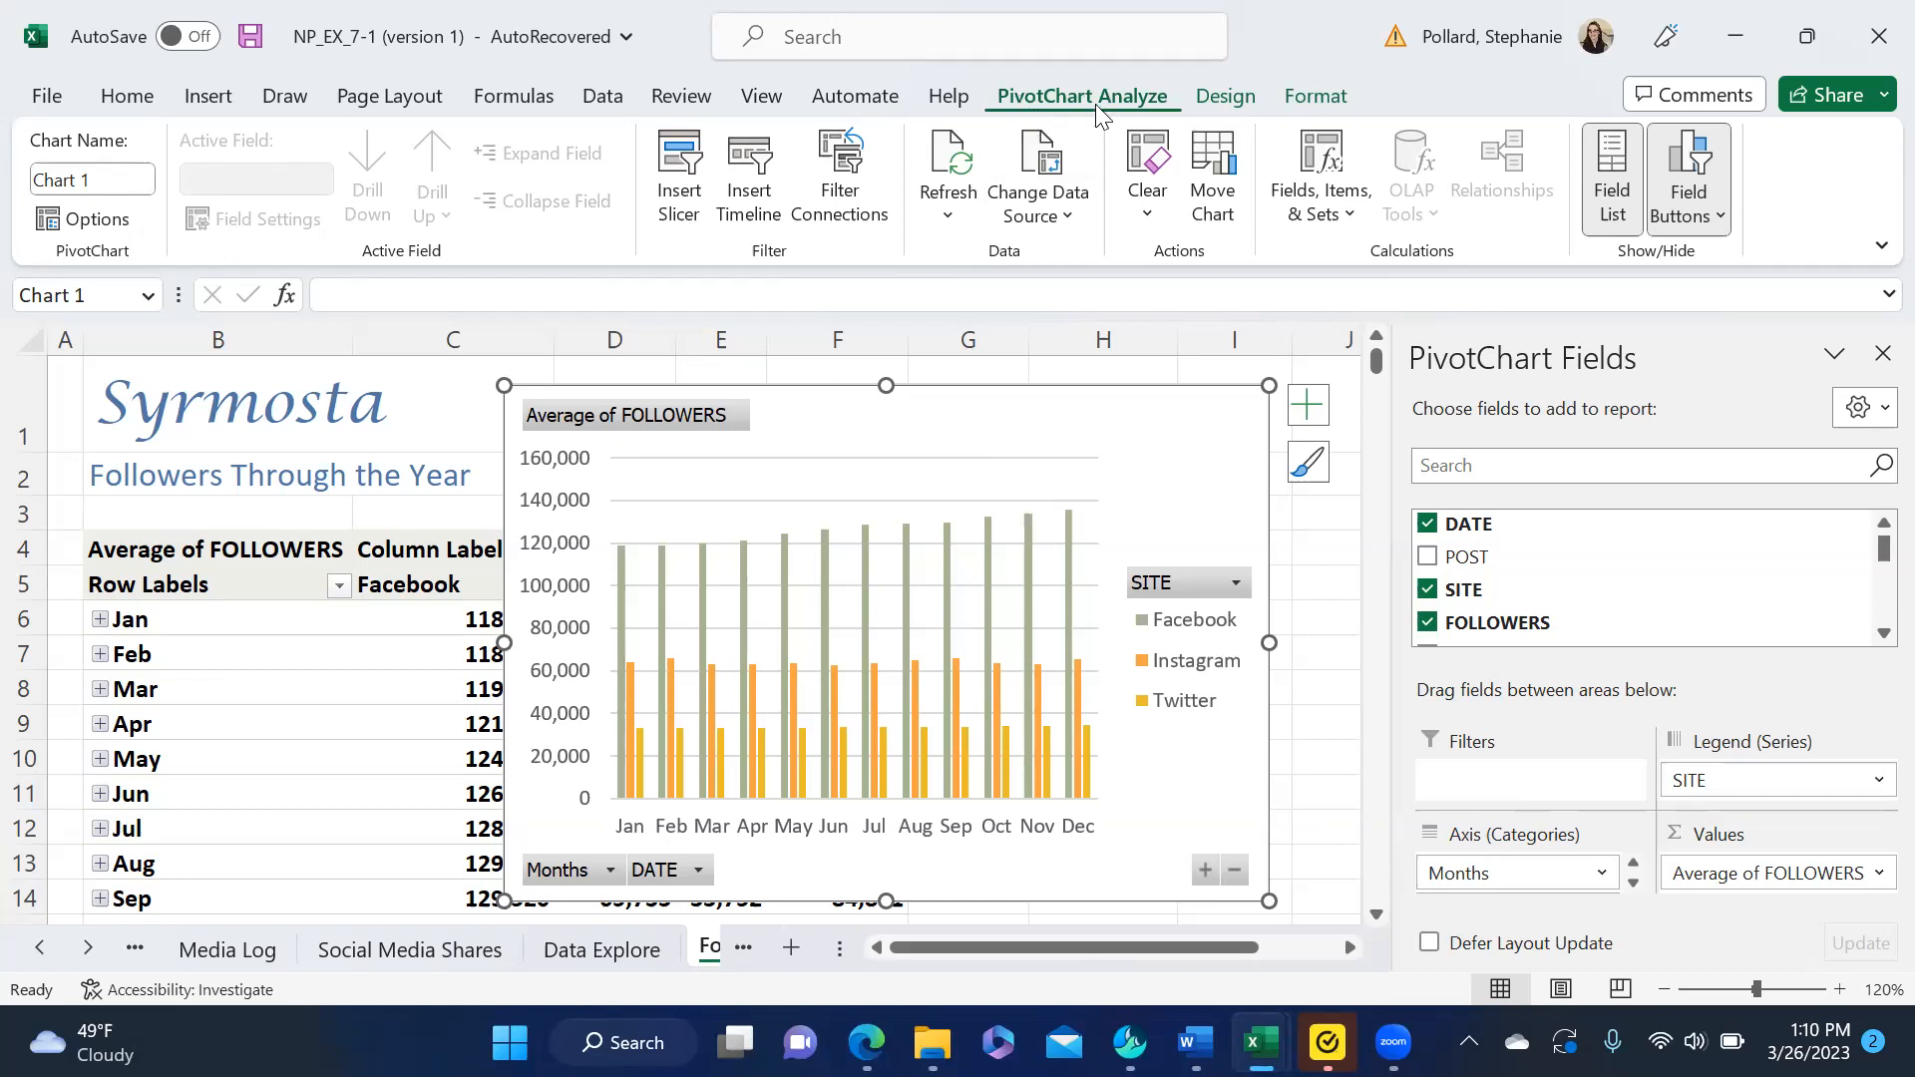
{"action": "left_click", "coordinate": [1217, 96]}
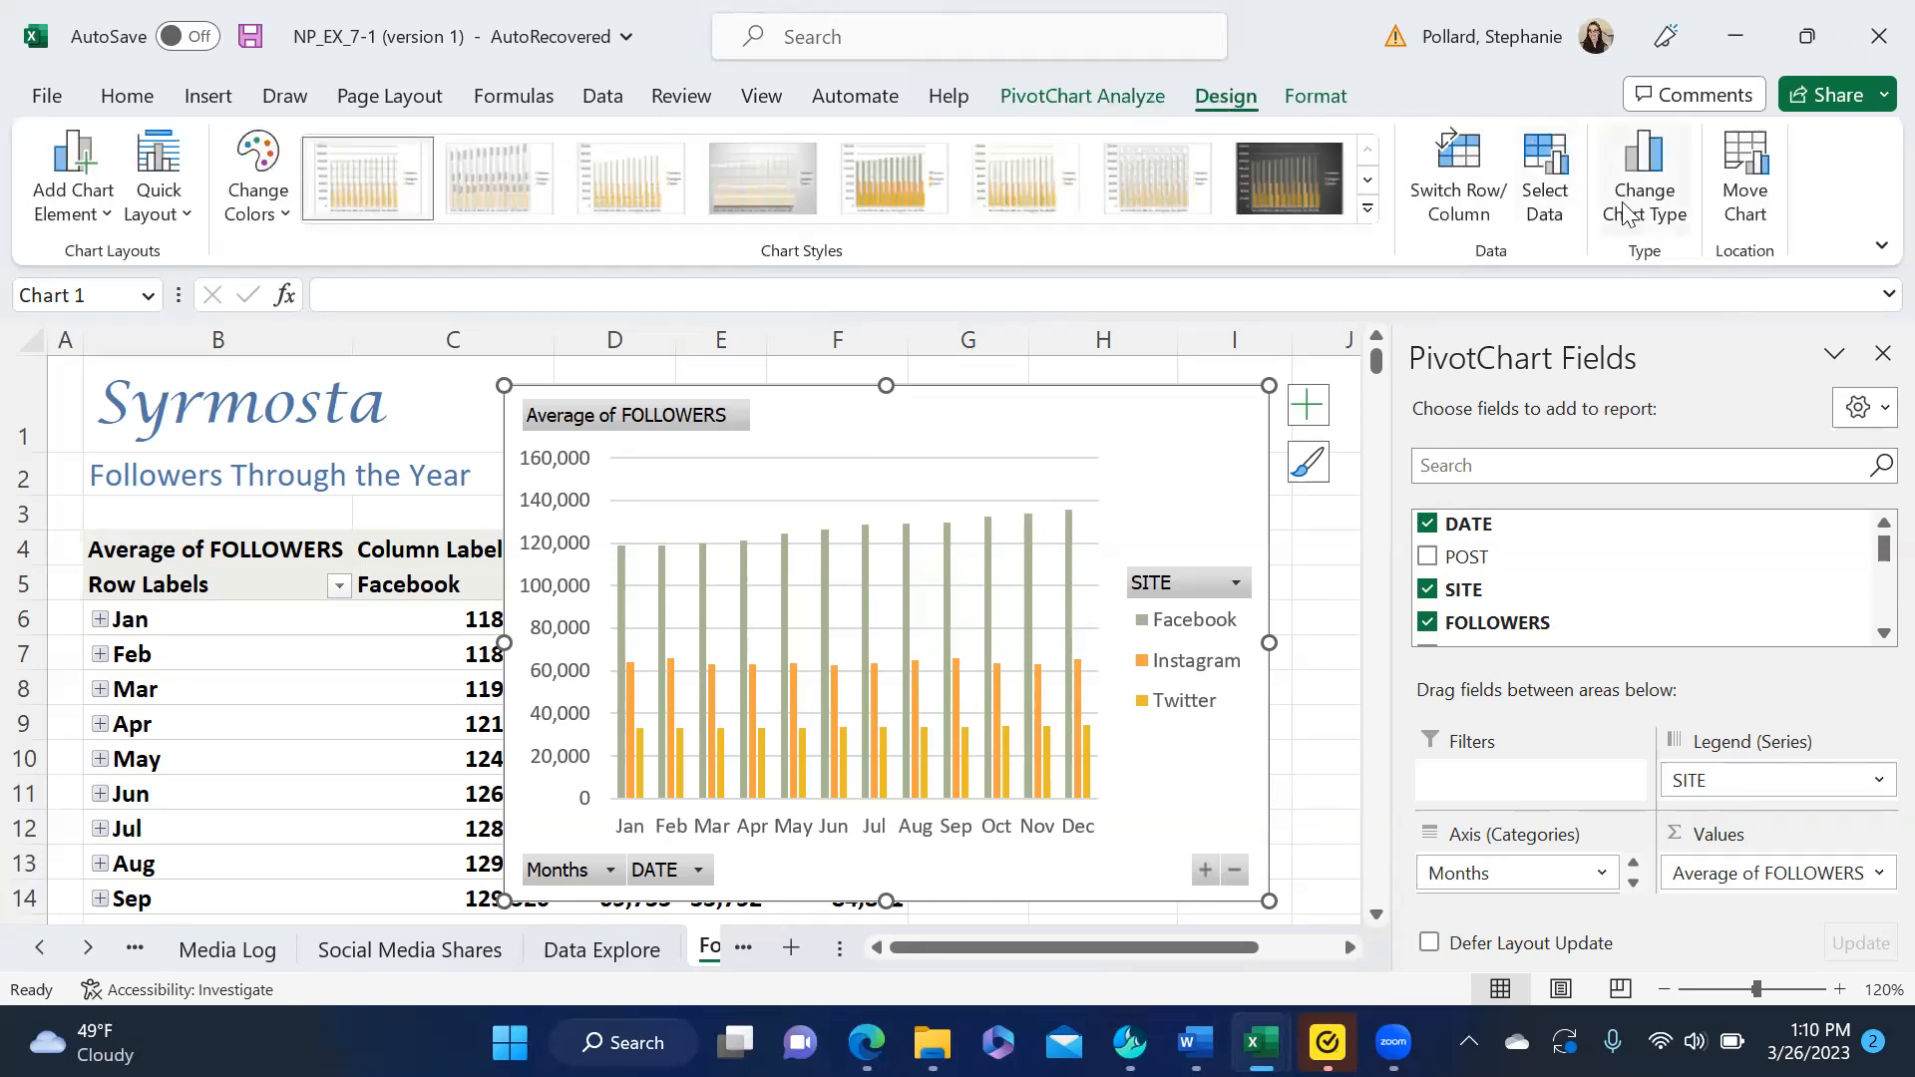
{"action": "left_click", "coordinate": [1656, 179]}
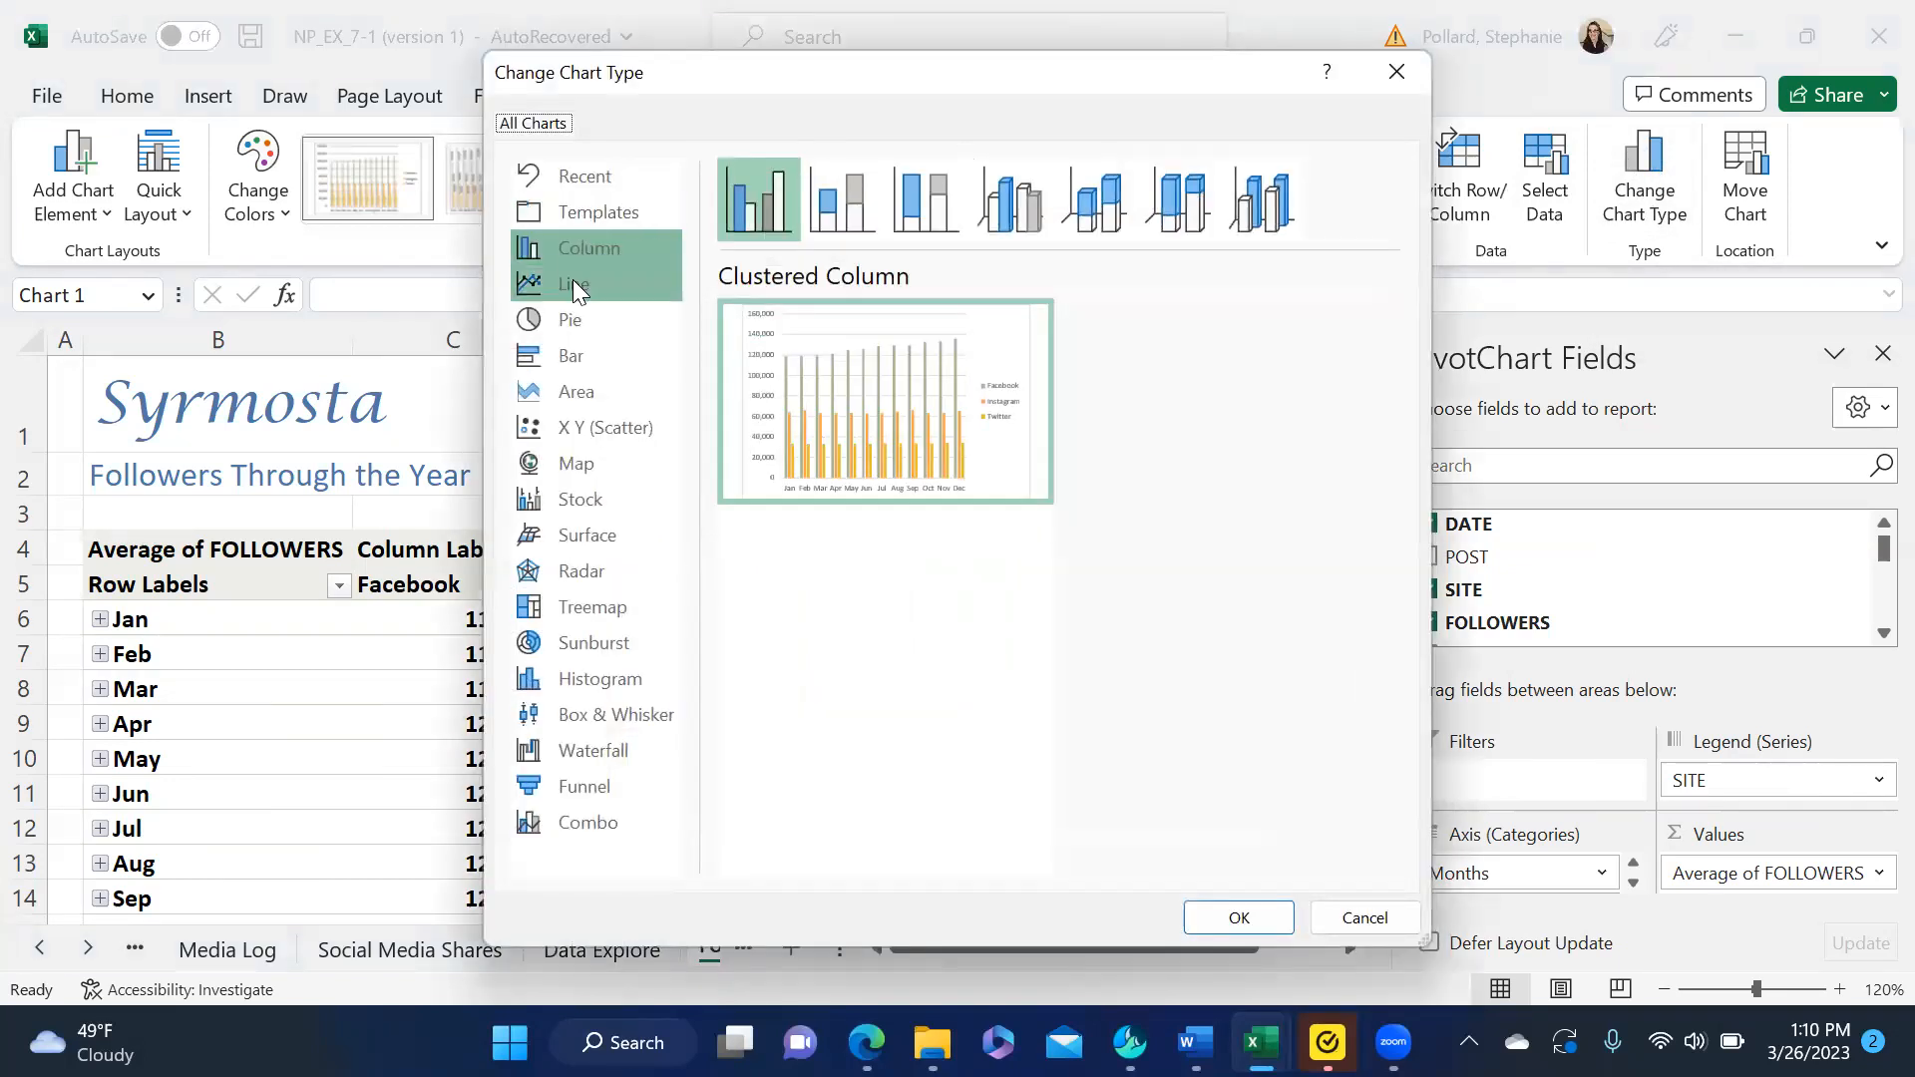
{"action": "left_click", "coordinate": [573, 286]}
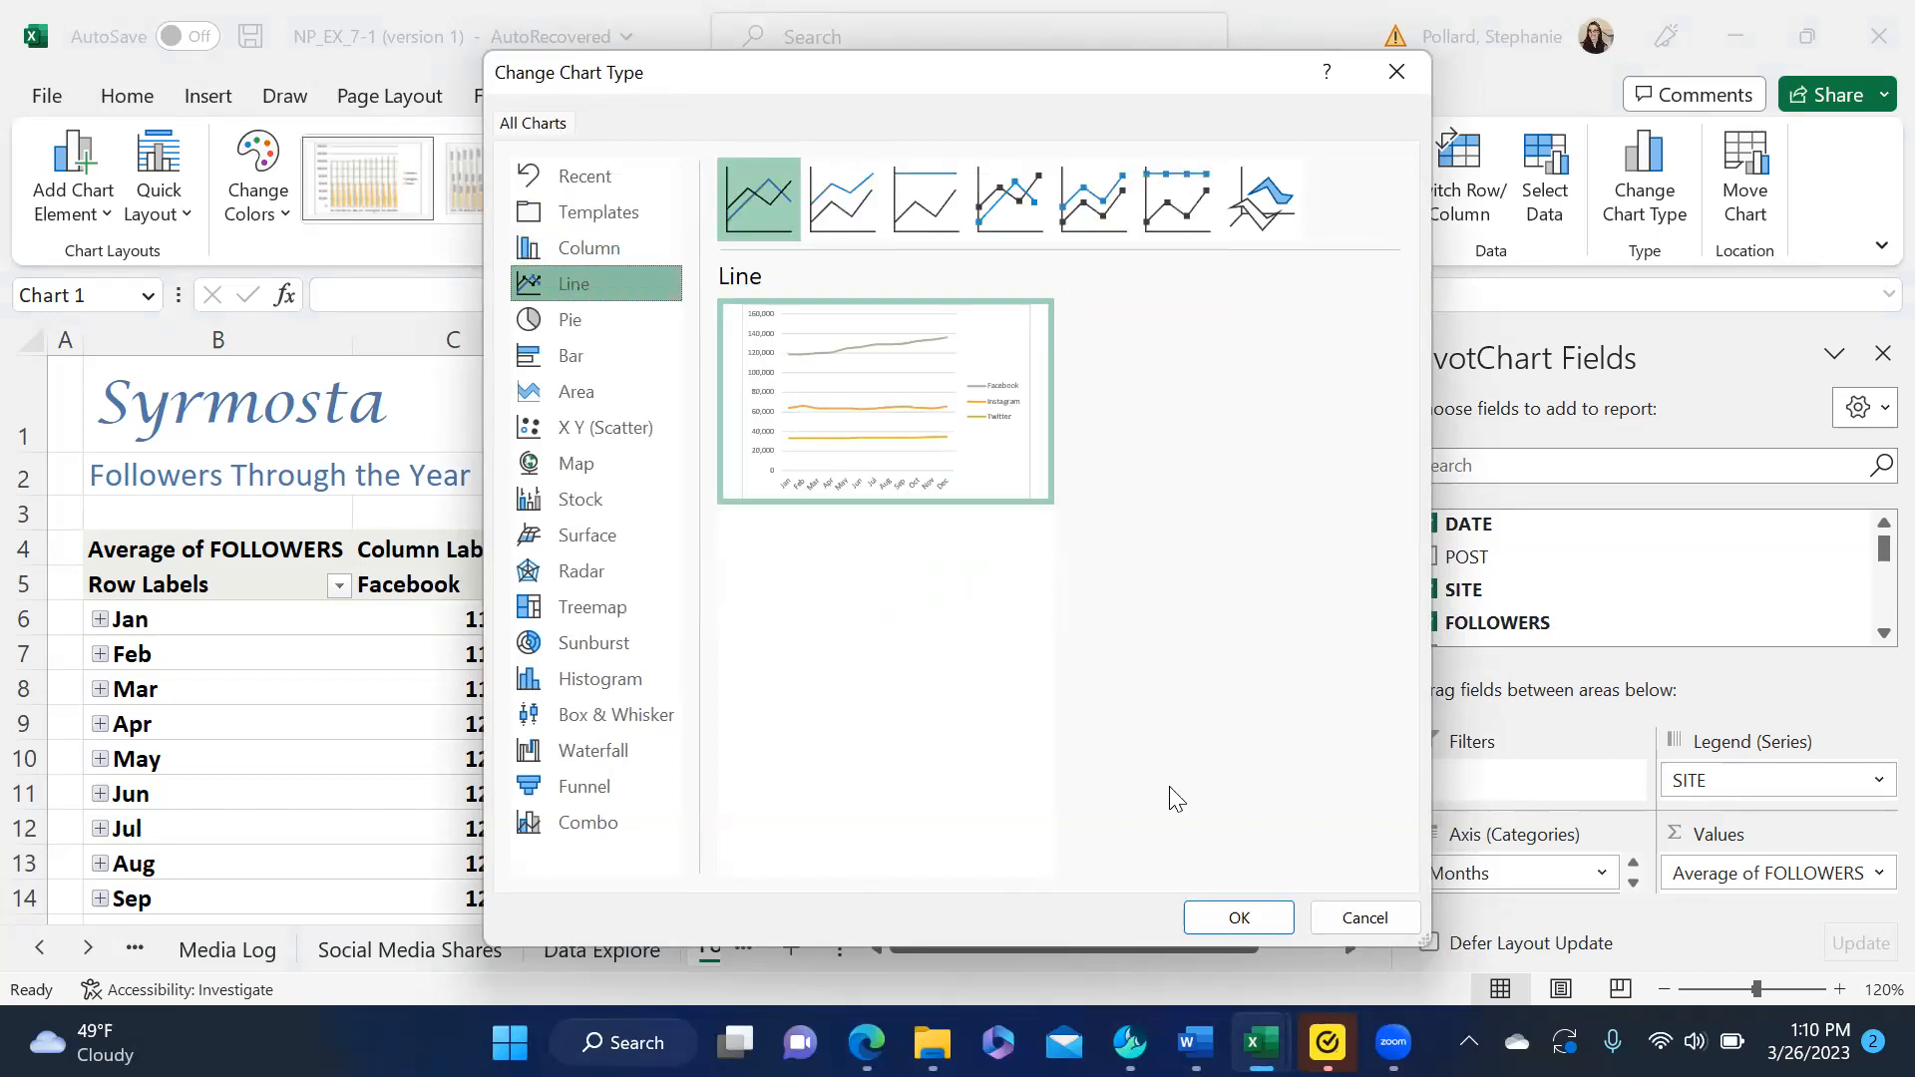
{"action": "key", "text": "Return"}
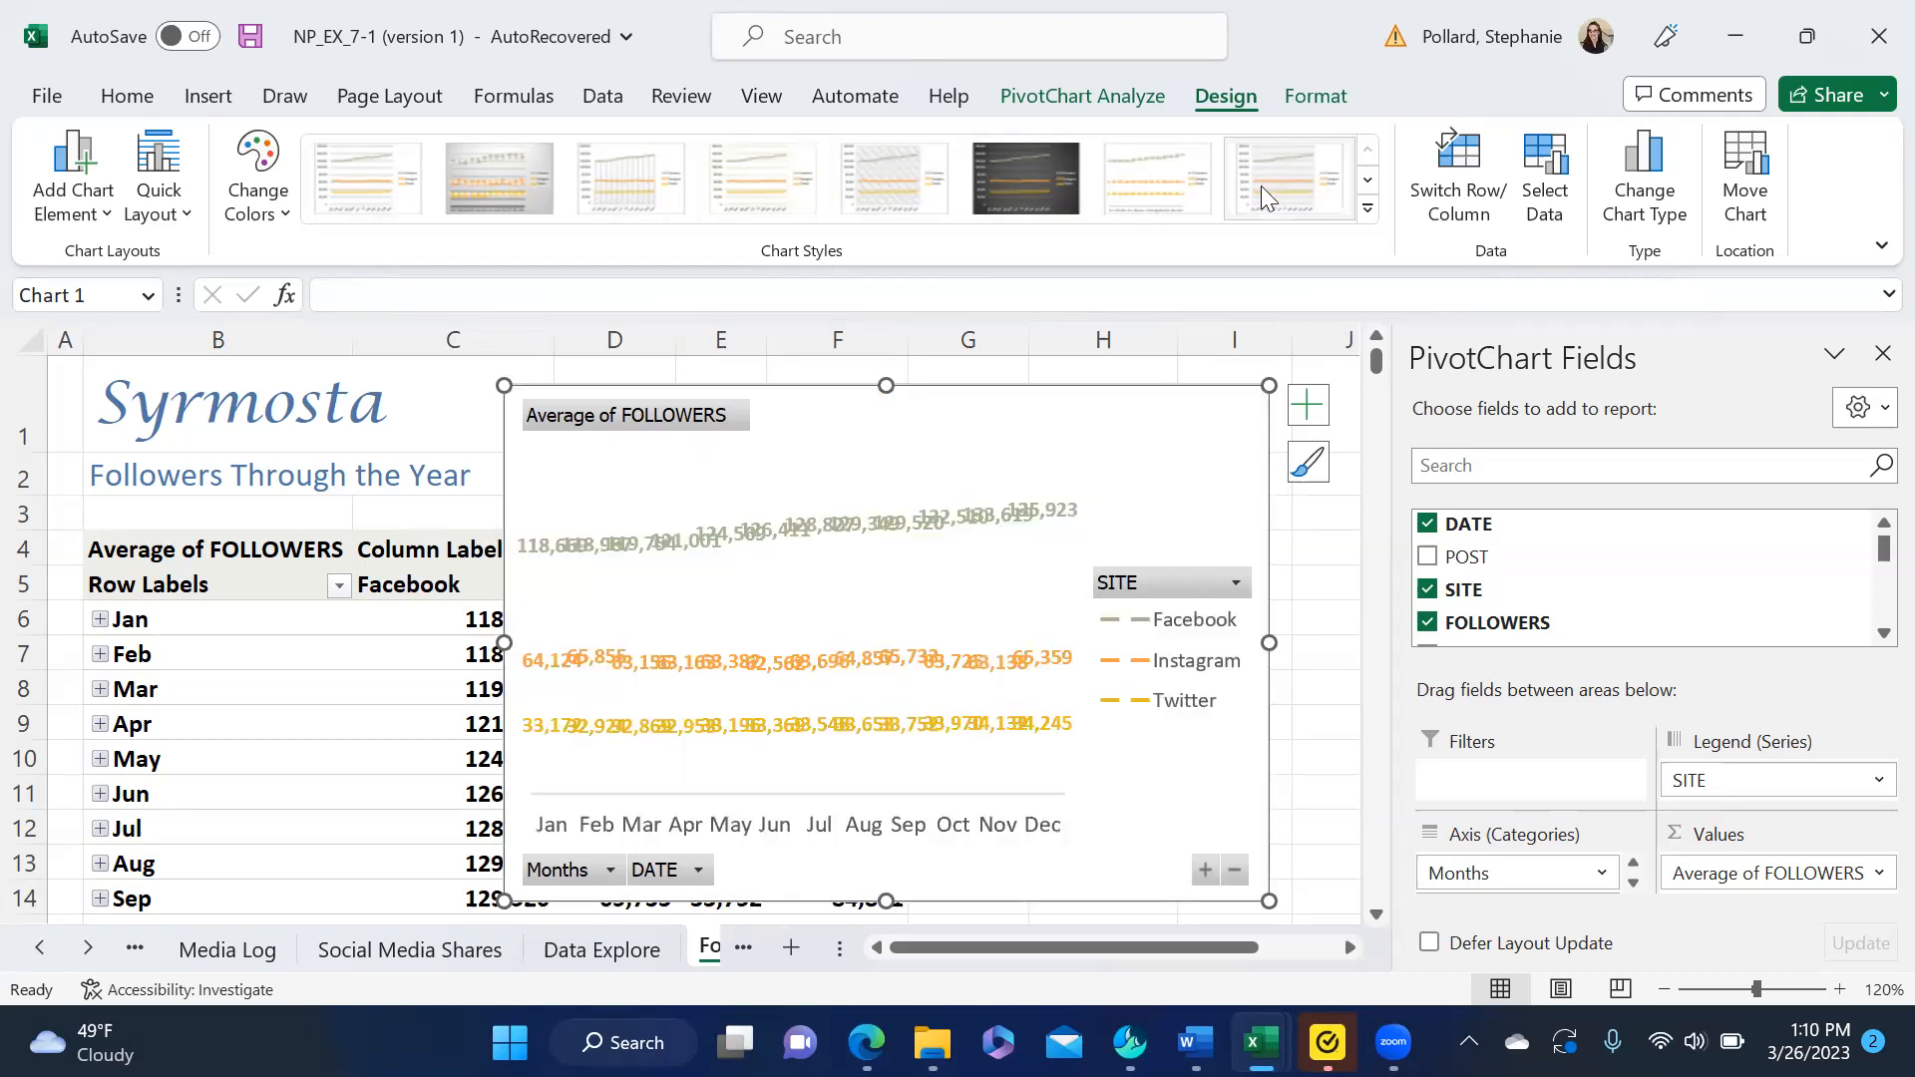
- Browse the chart styles and apply the first quick layout, with a chart title, a vertical axis title and the legend beside the plot
{"action": "left_click", "coordinate": [1369, 182]}
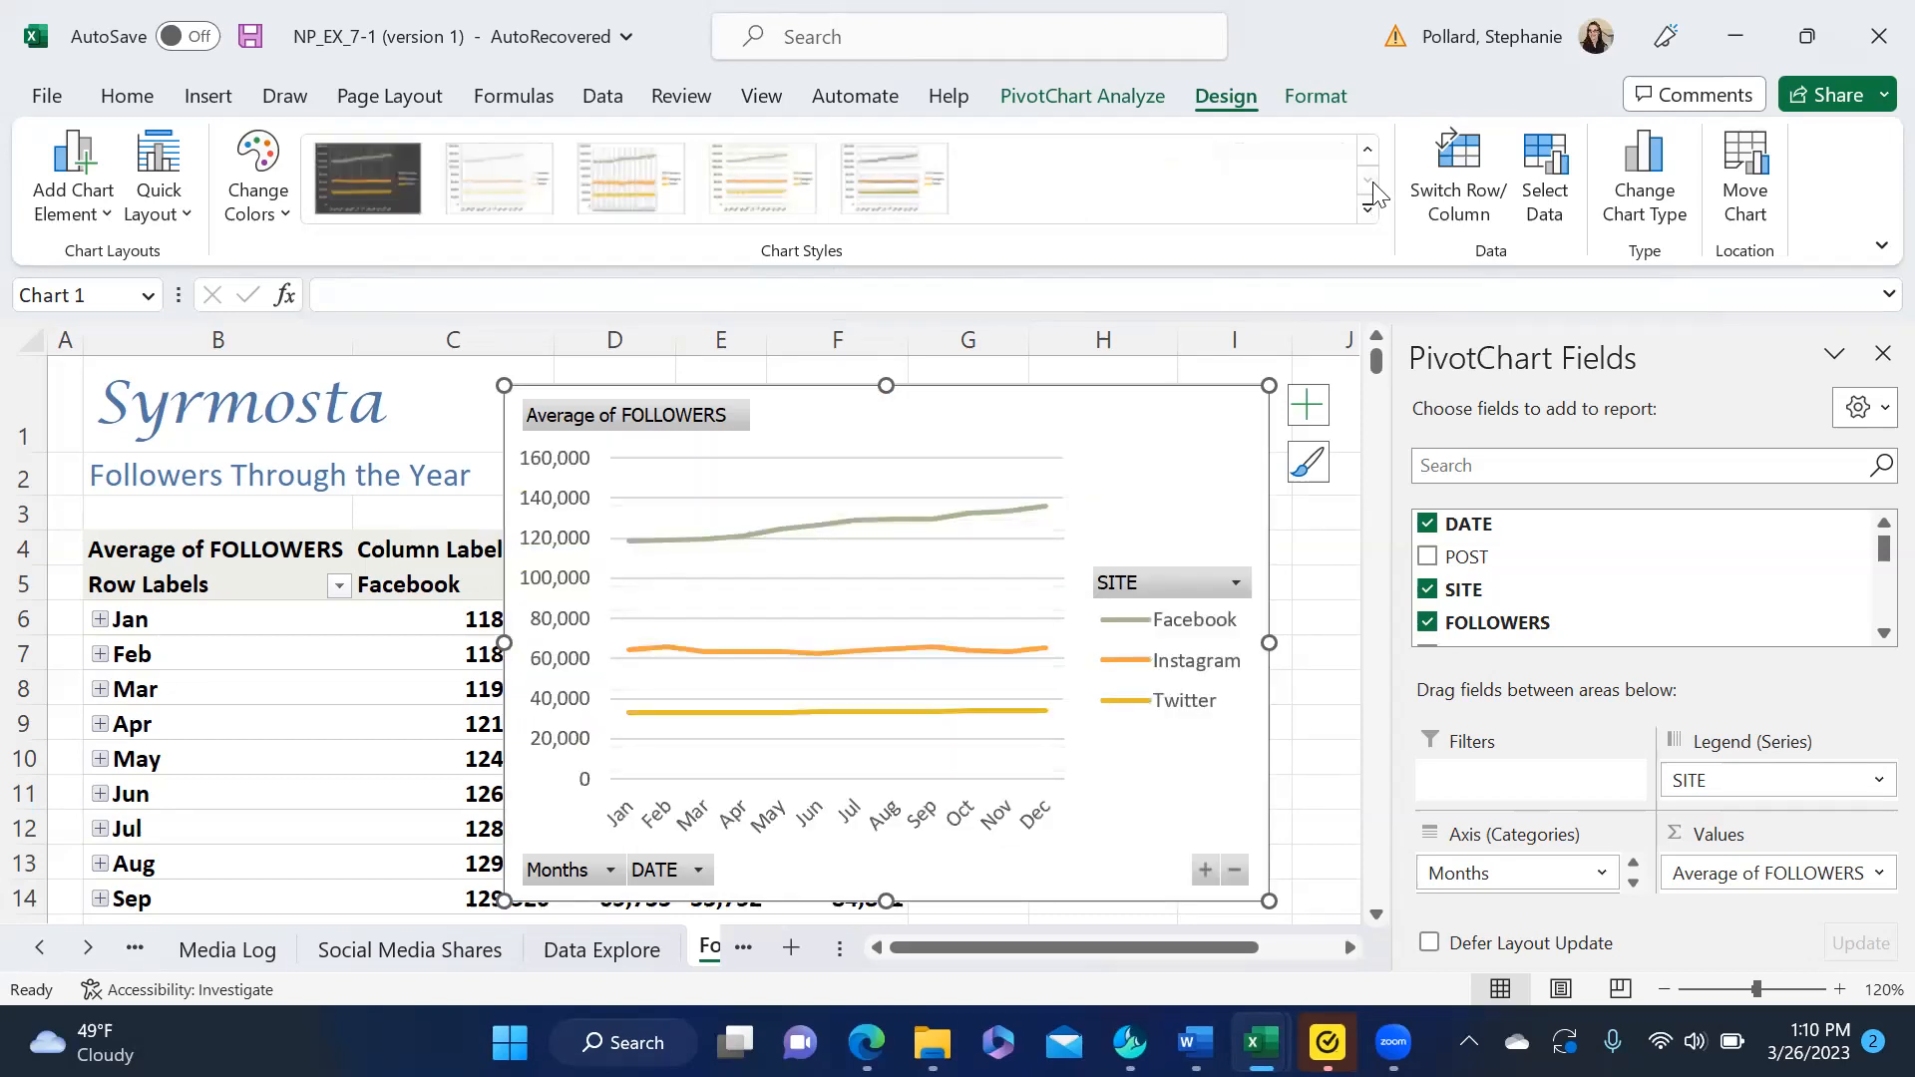
{"action": "left_click", "coordinate": [1369, 152]}
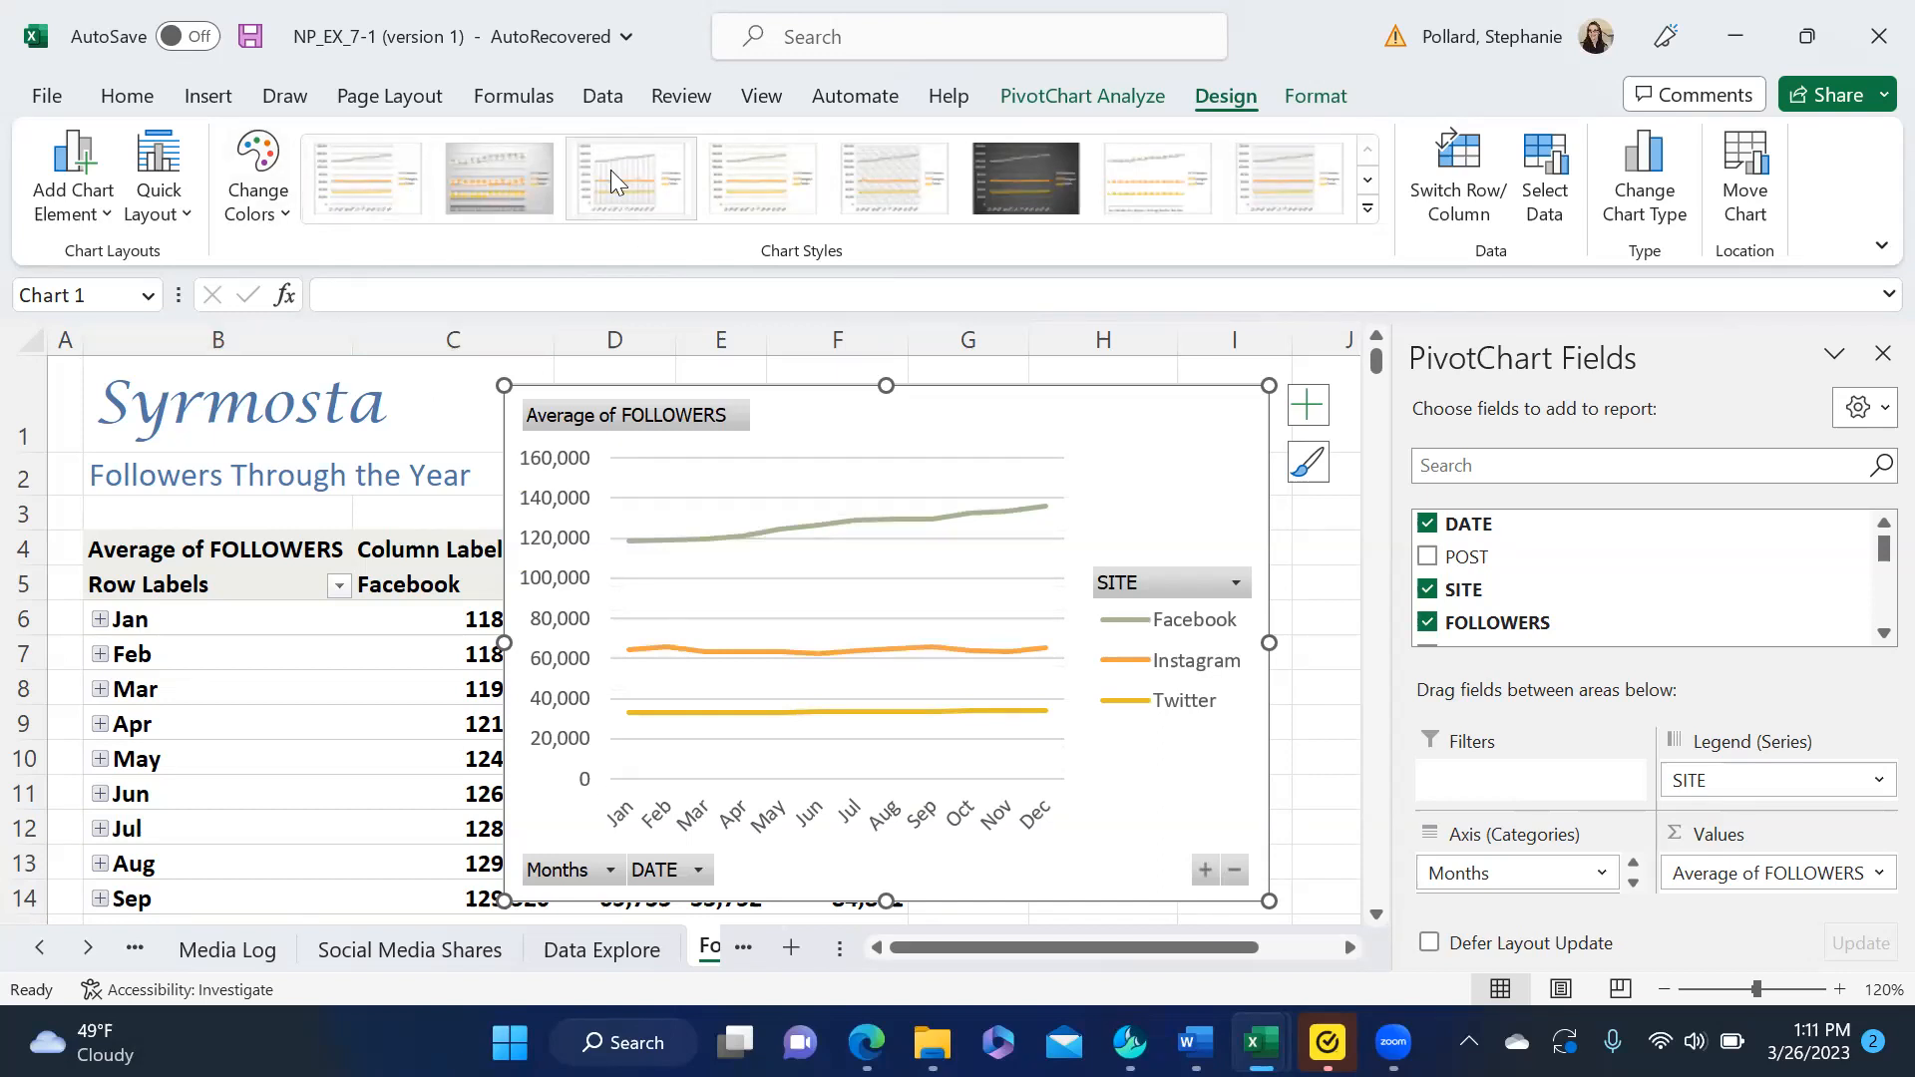
{"action": "left_click", "coordinate": [165, 200]}
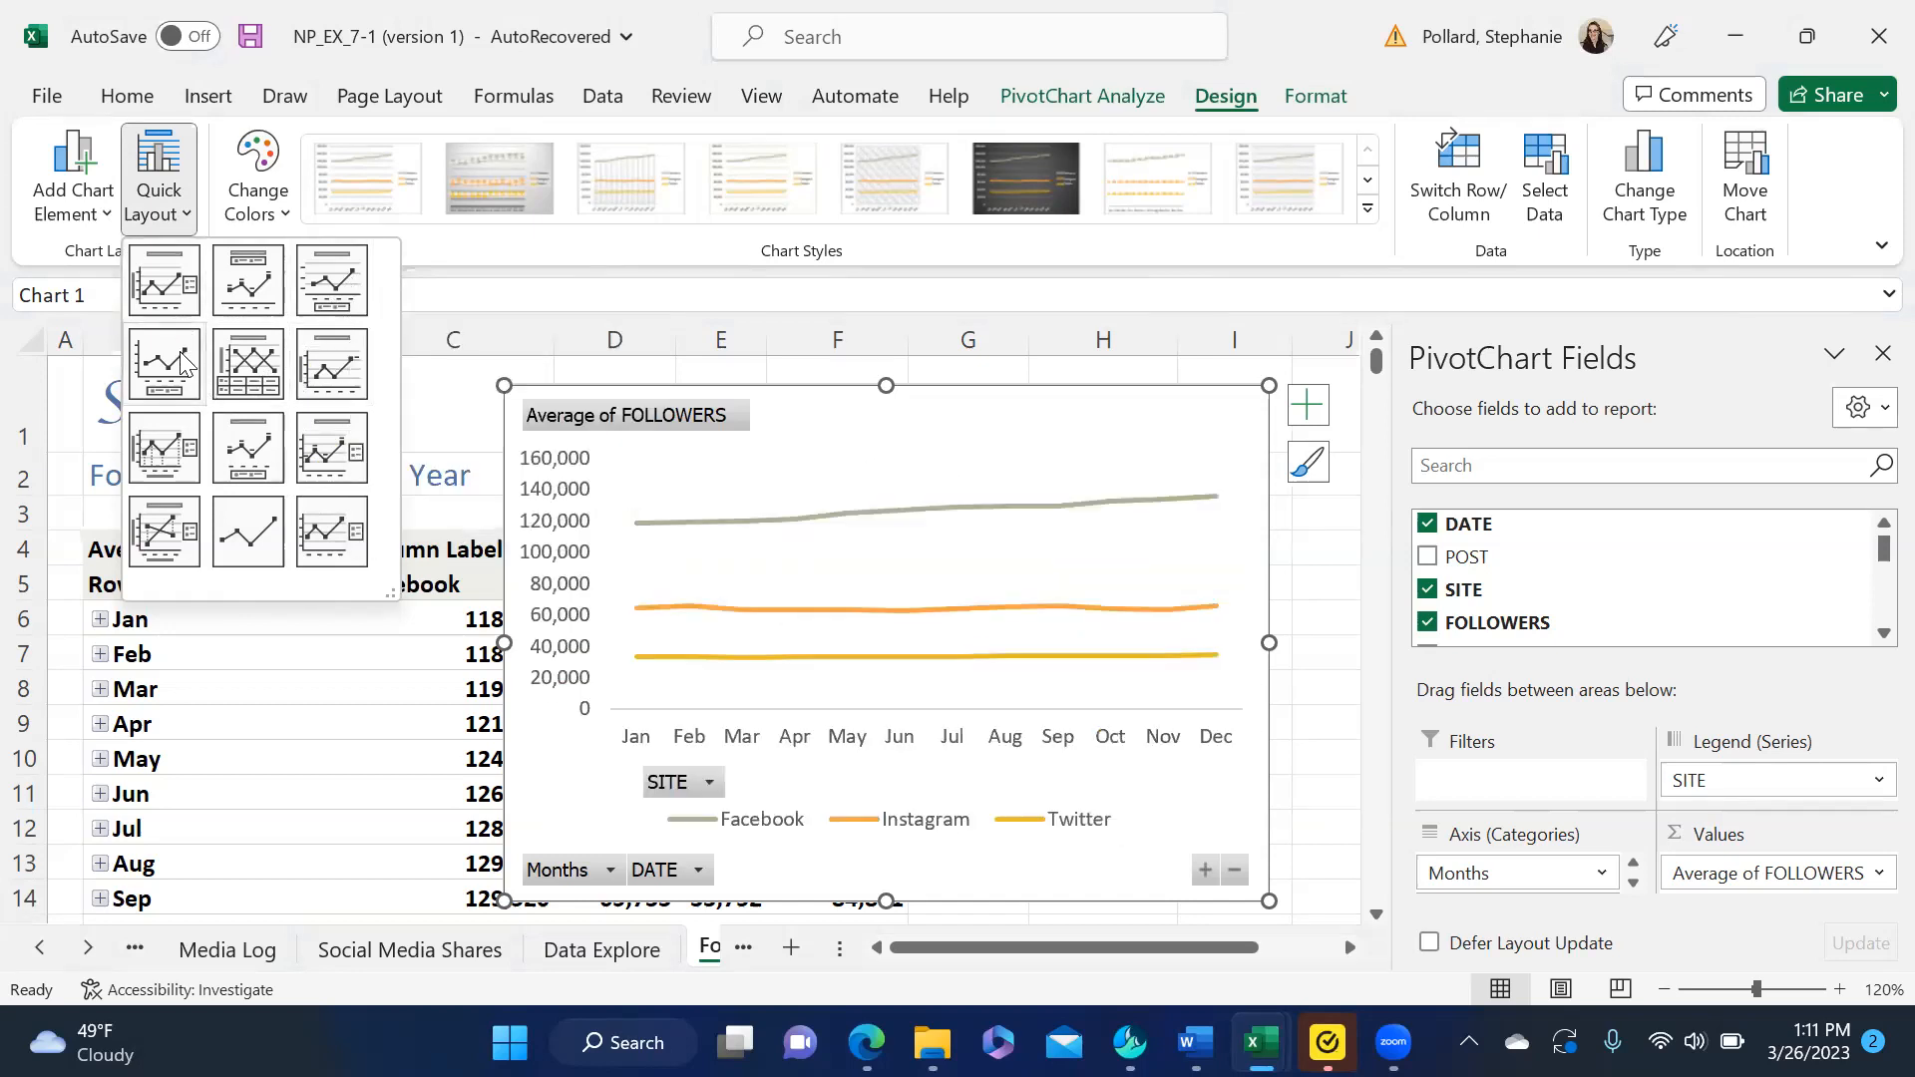
{"action": "left_click", "coordinate": [175, 300]}
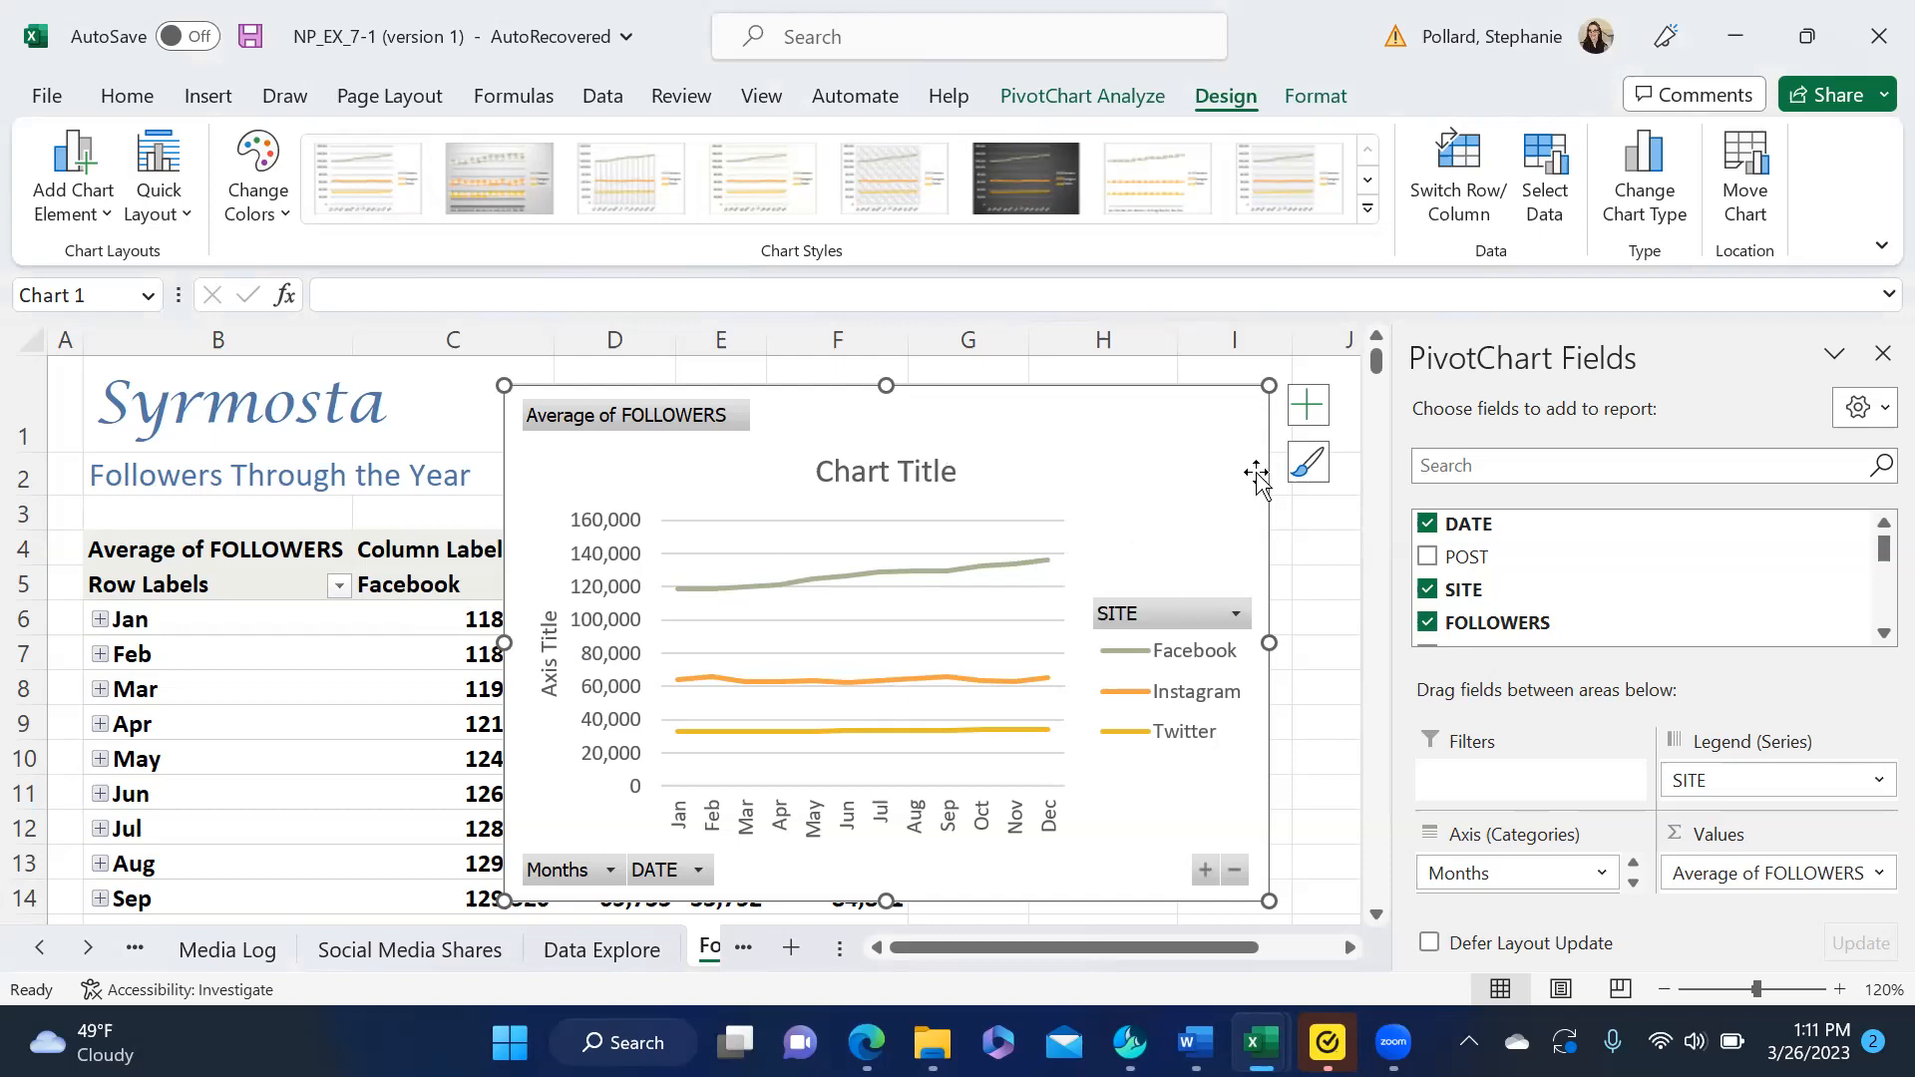
- Add primary major vertical gridlines to the PivotChart
{"action": "left_click", "coordinate": [1310, 407]}
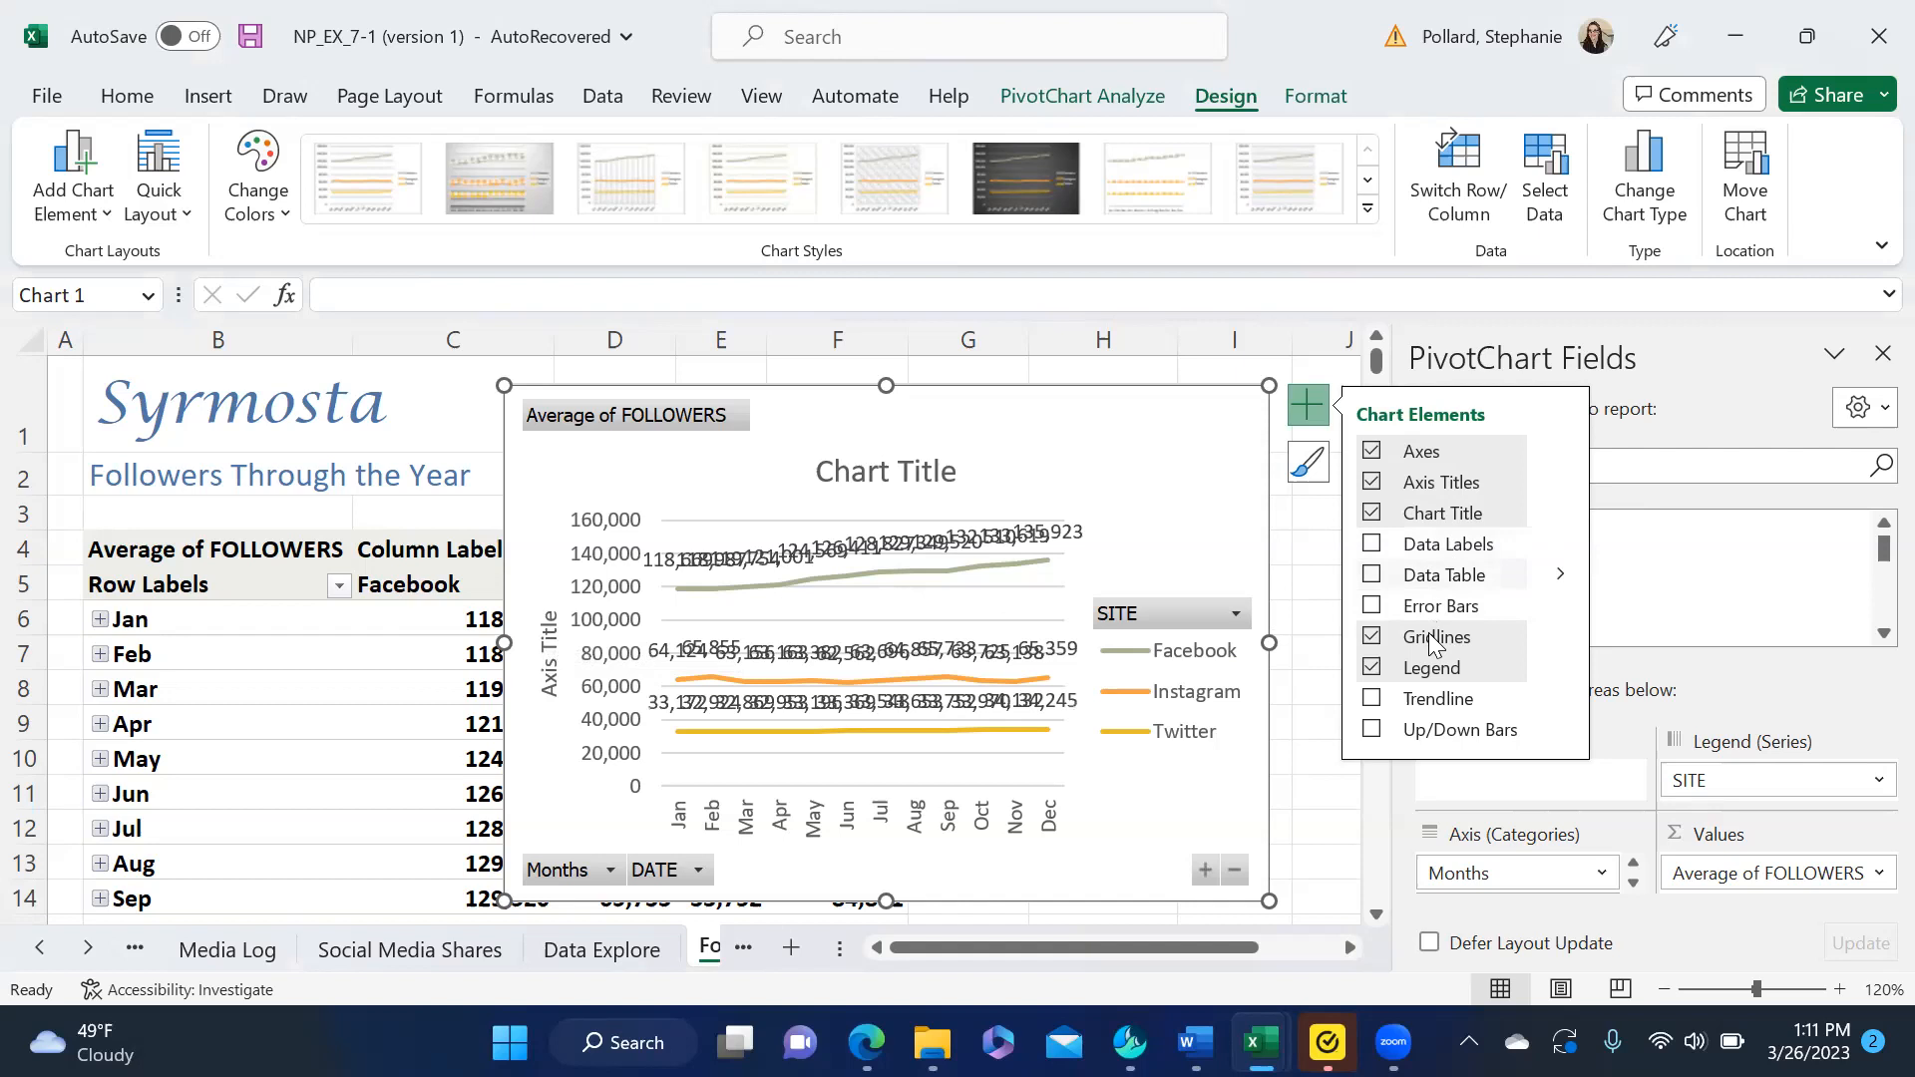
{"action": "left_click", "coordinate": [1563, 640]}
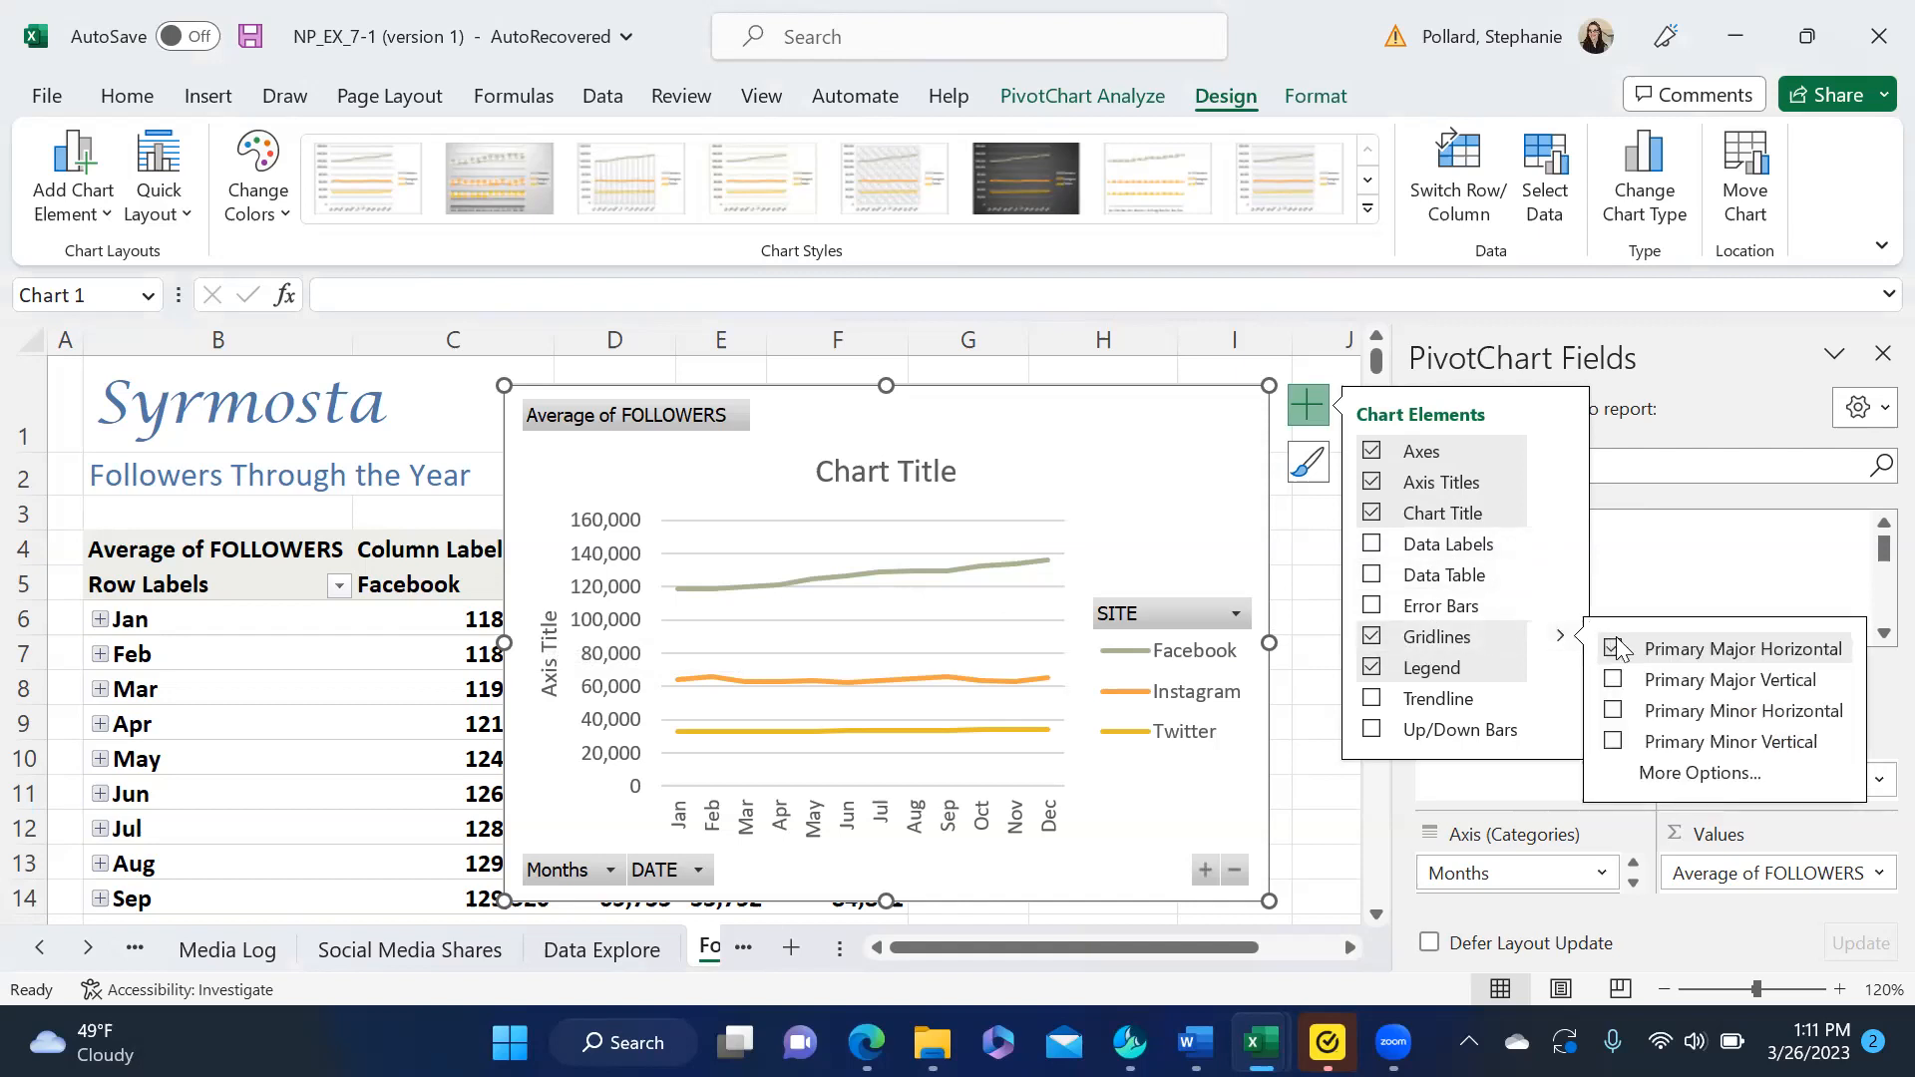
{"action": "left_click", "coordinate": [1616, 682]}
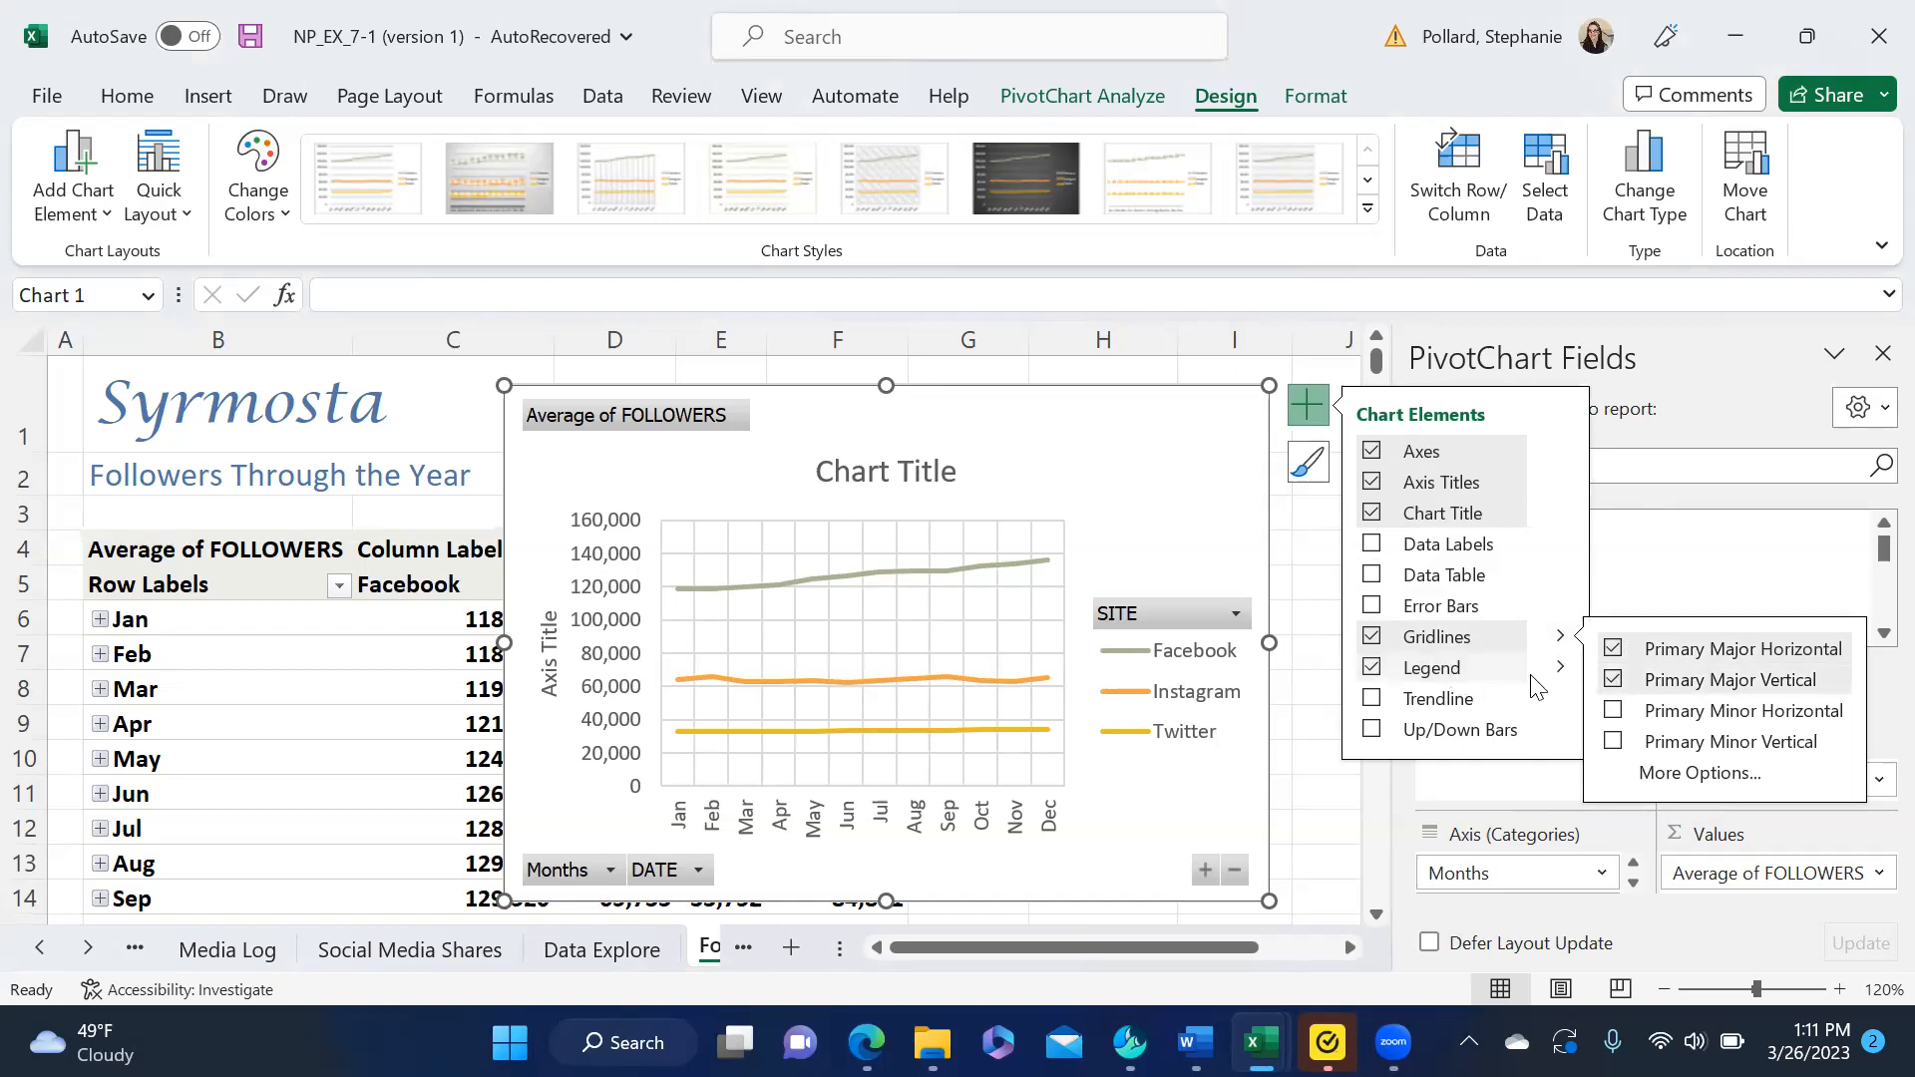
- Try the legend at the bottom, left, top and right of the chart, and place it at the bottom
{"action": "left_click", "coordinate": [1563, 678]}
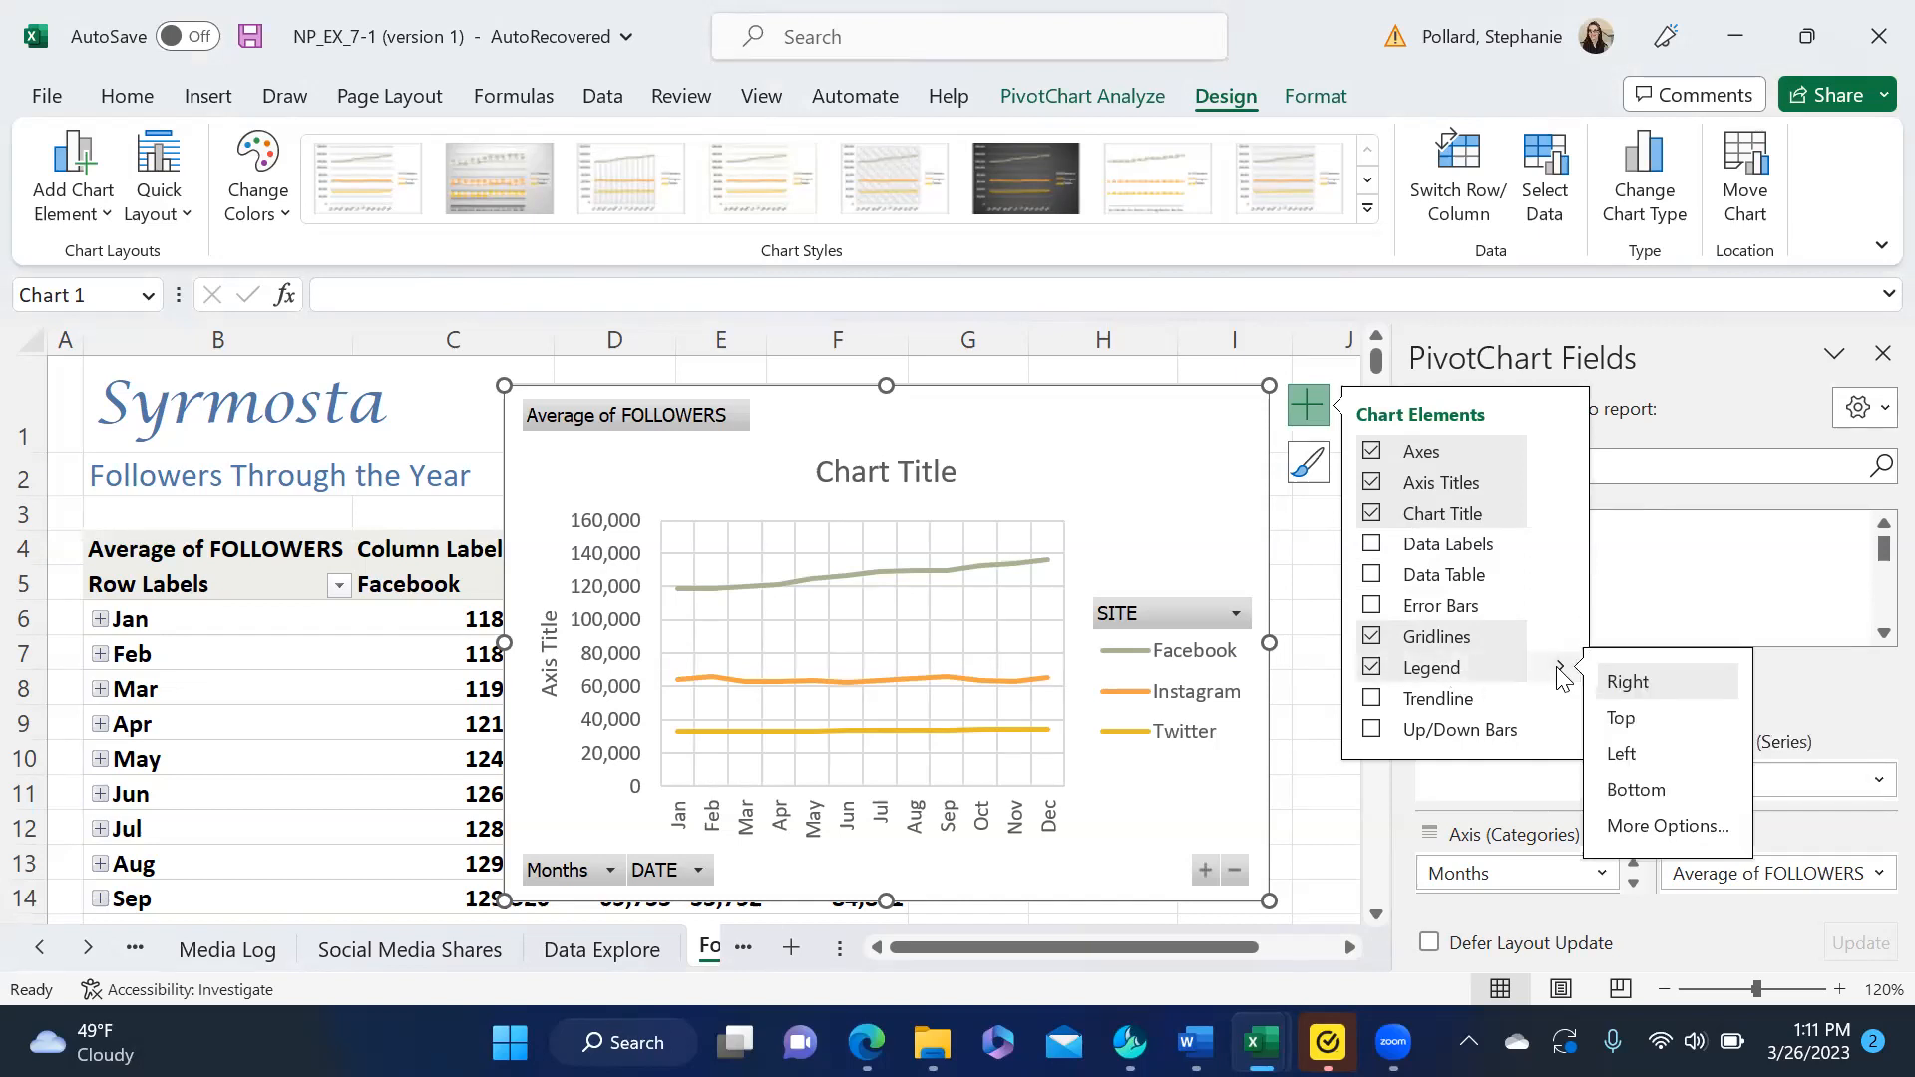
{"action": "left_click", "coordinate": [1636, 790]}
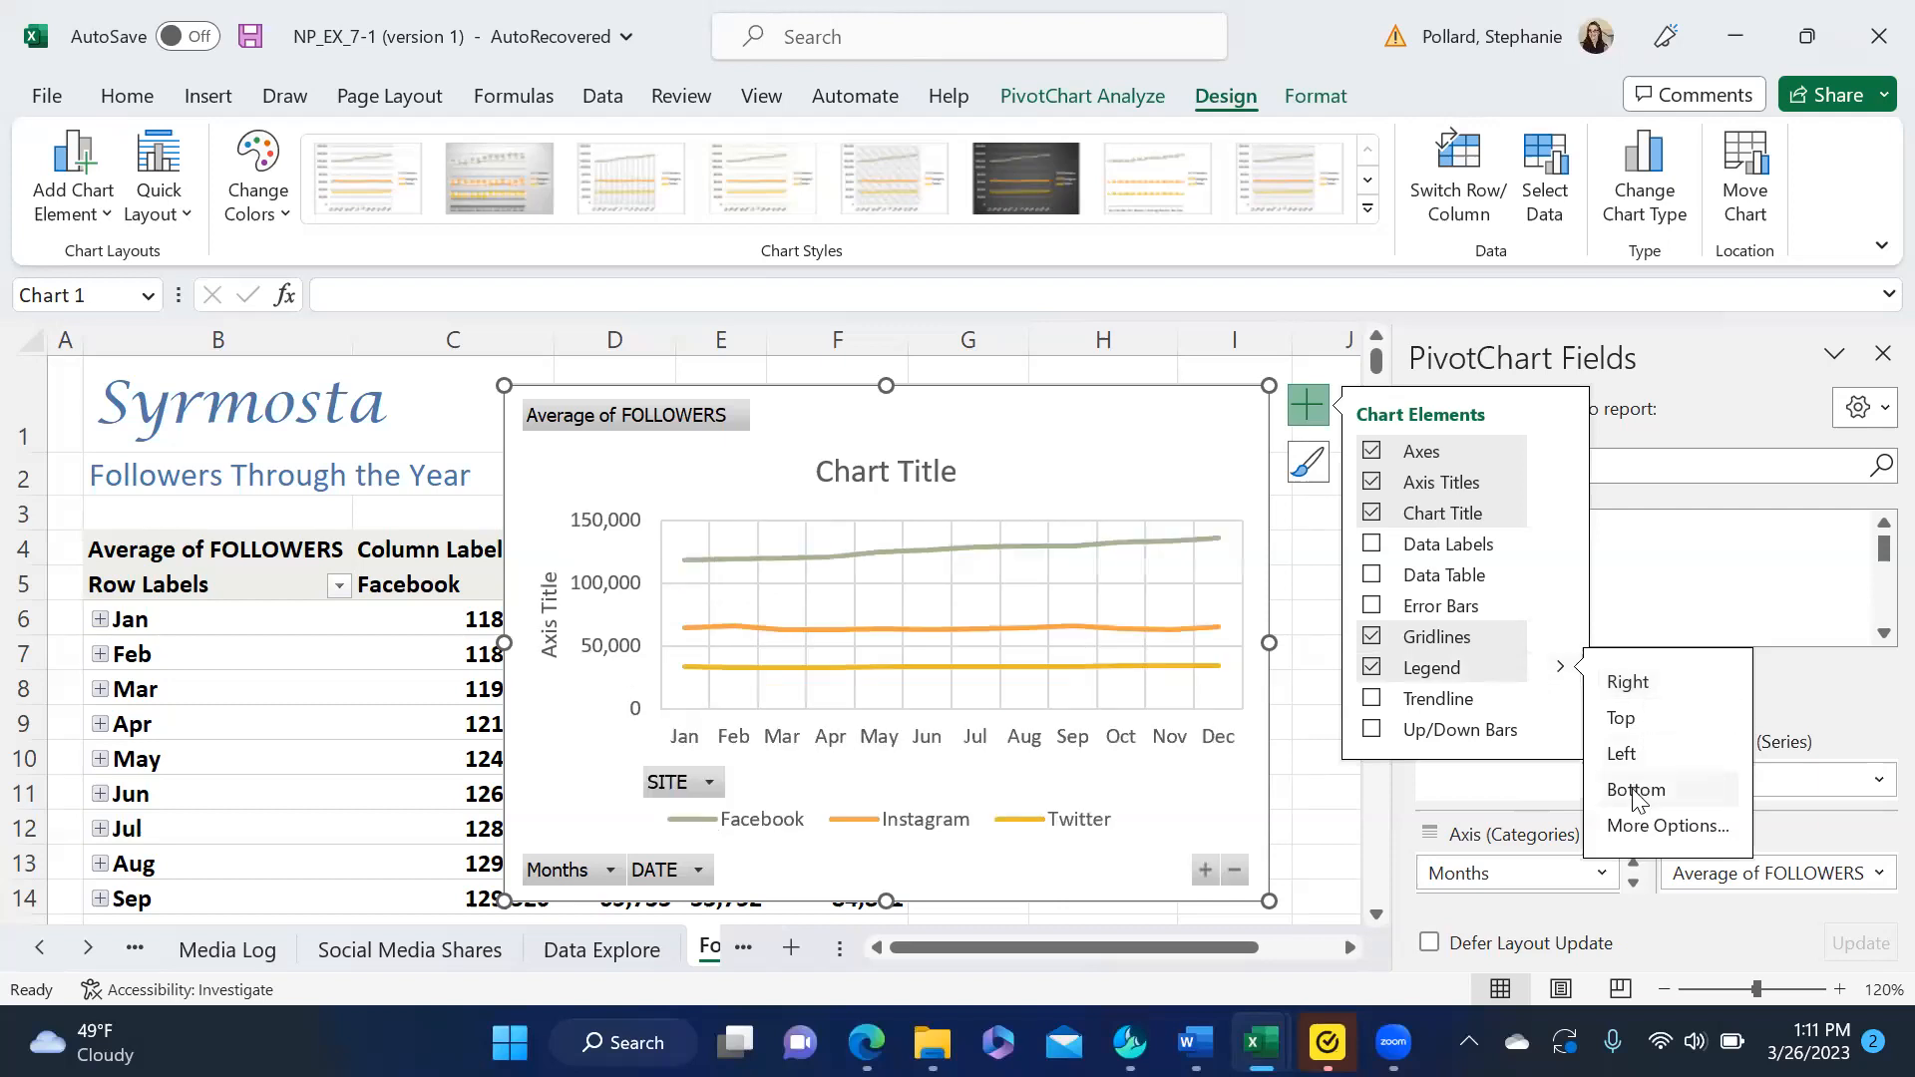
{"action": "left_click", "coordinate": [1626, 758]}
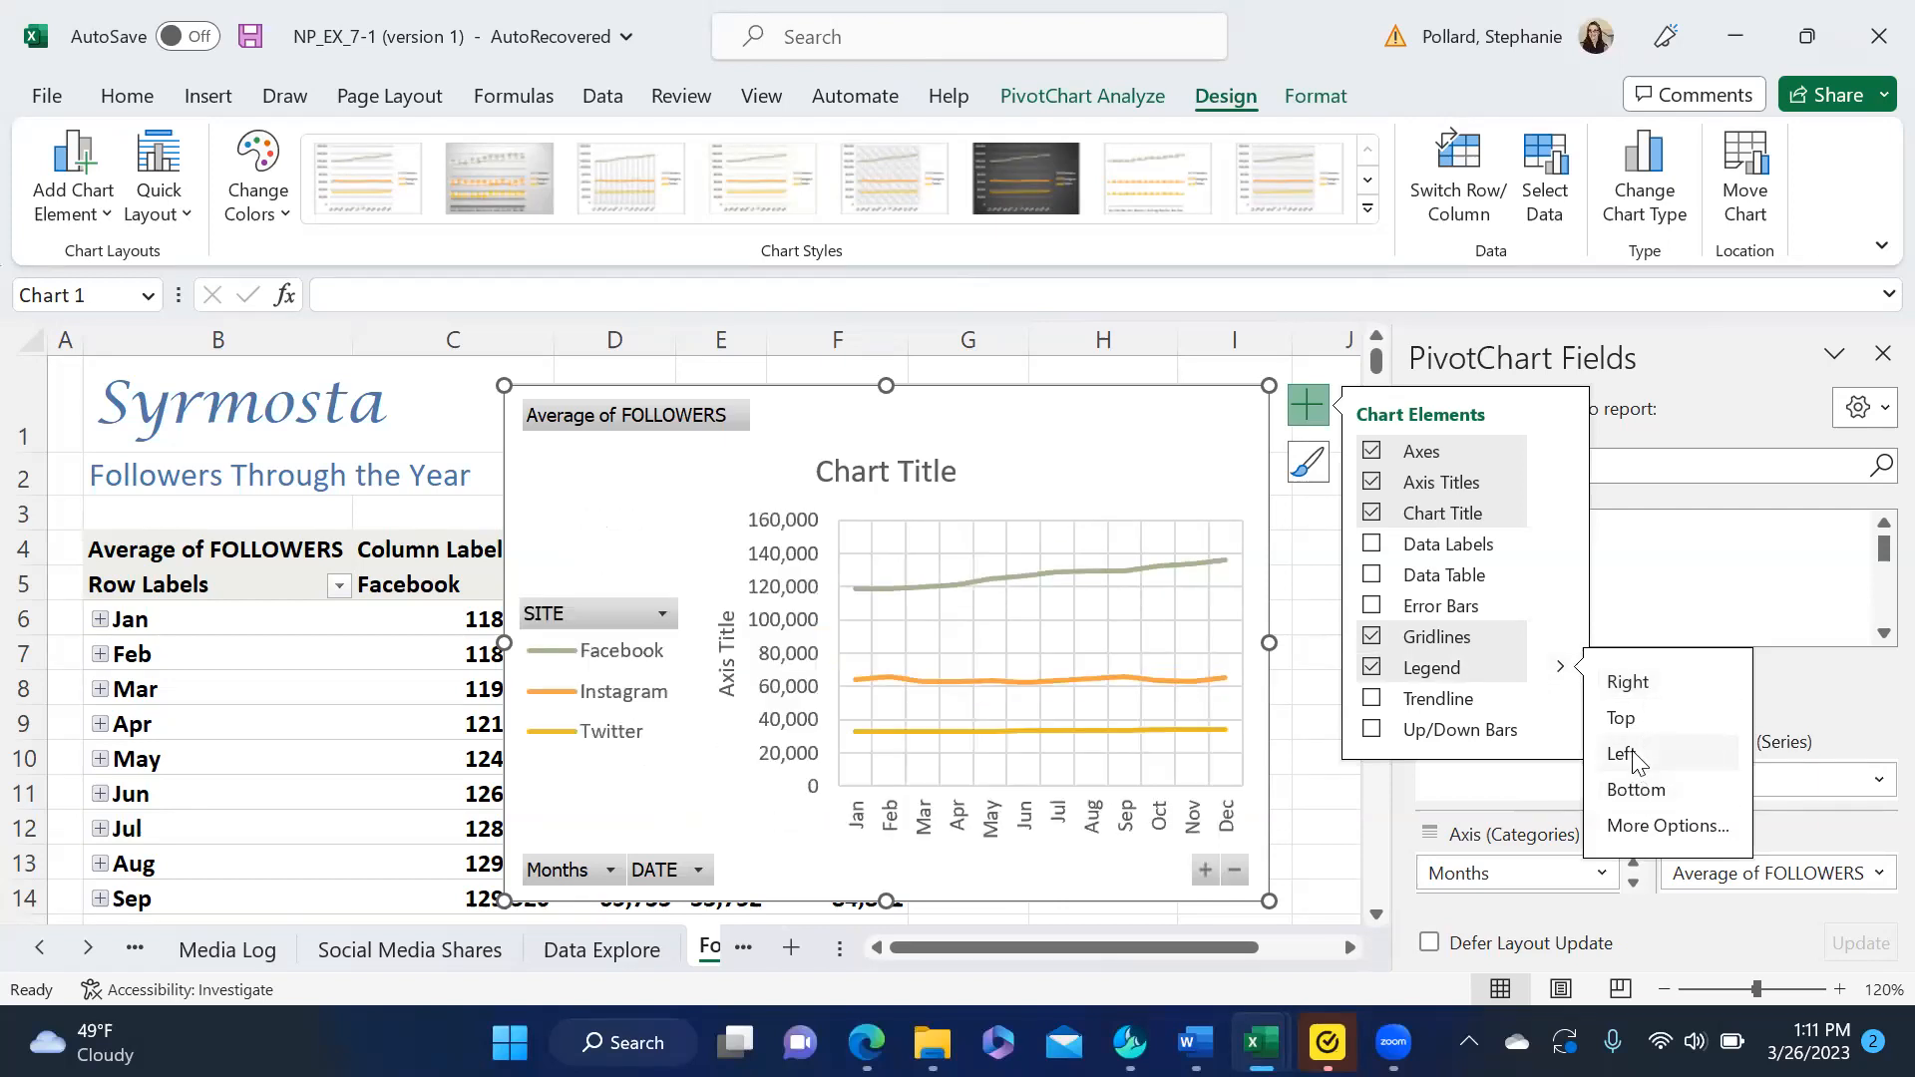
{"action": "left_click", "coordinate": [1624, 720]}
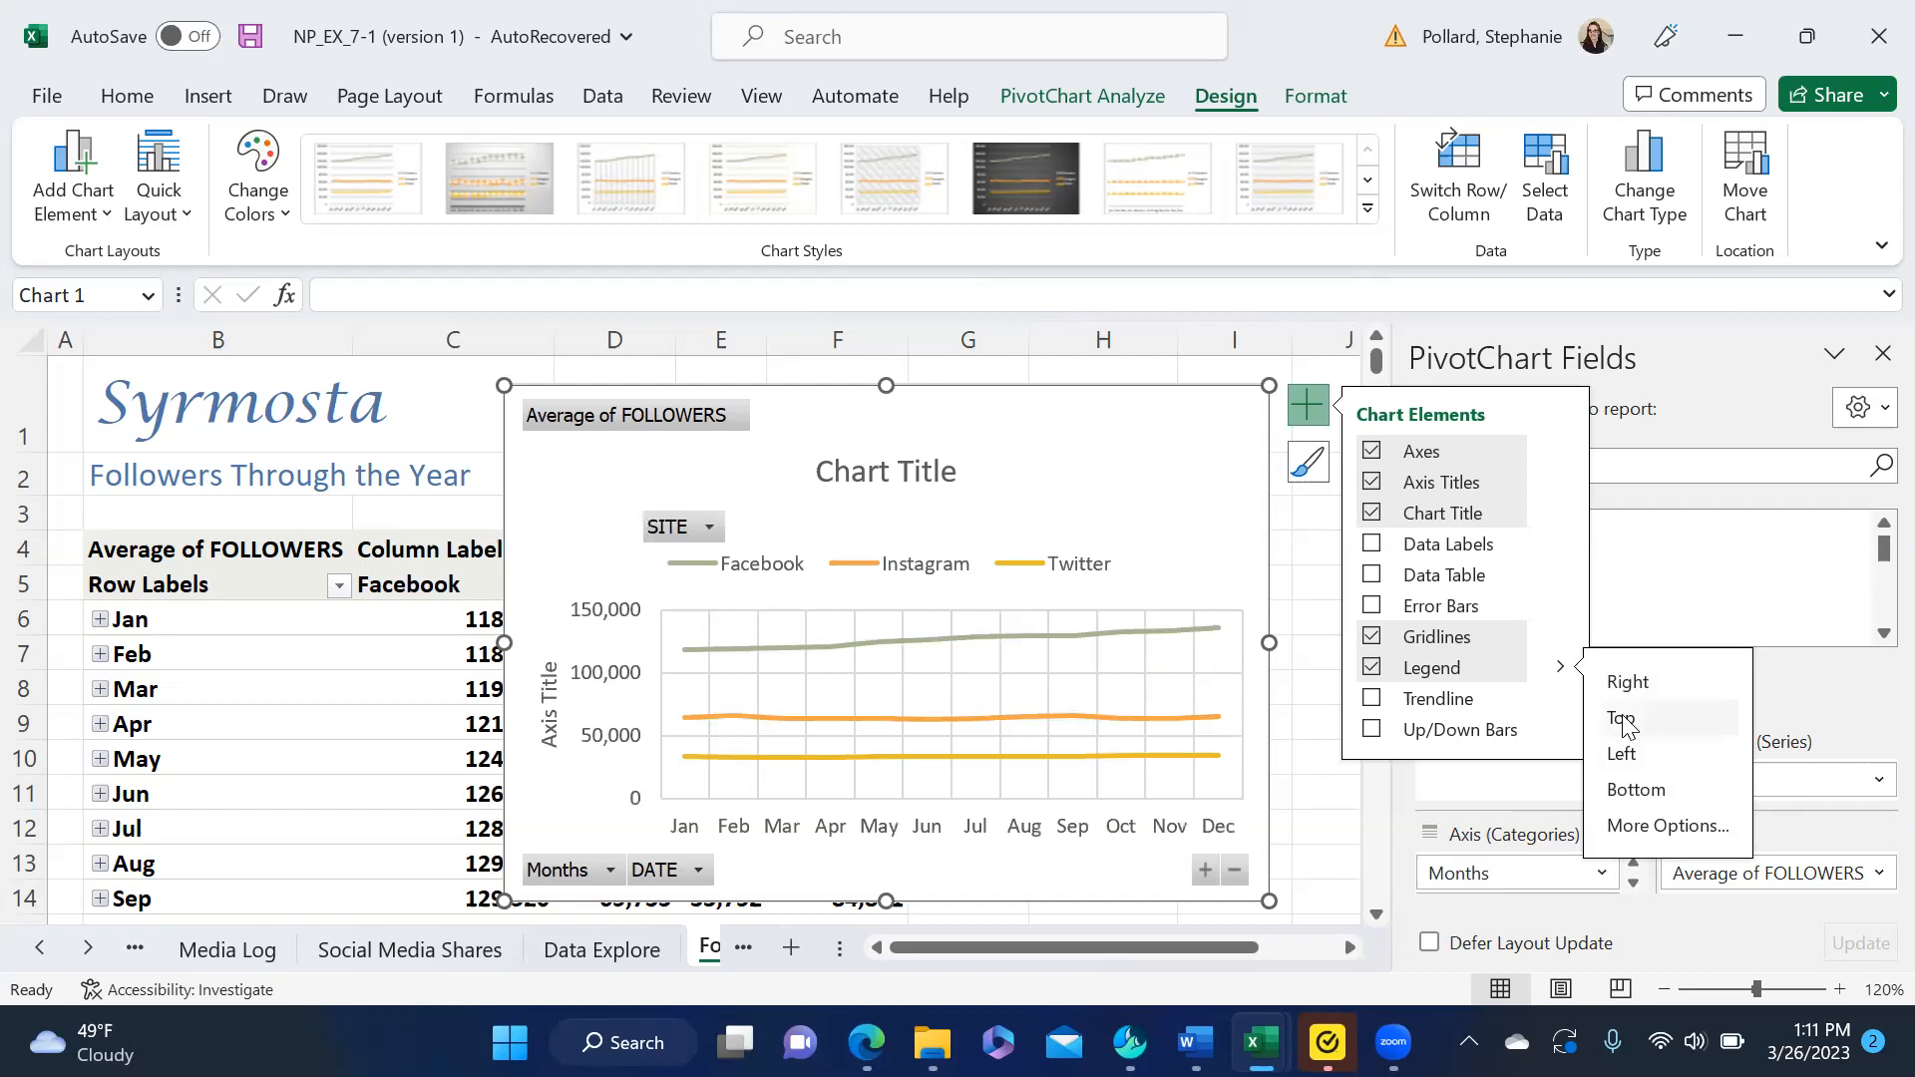
{"action": "left_click", "coordinate": [1628, 686]}
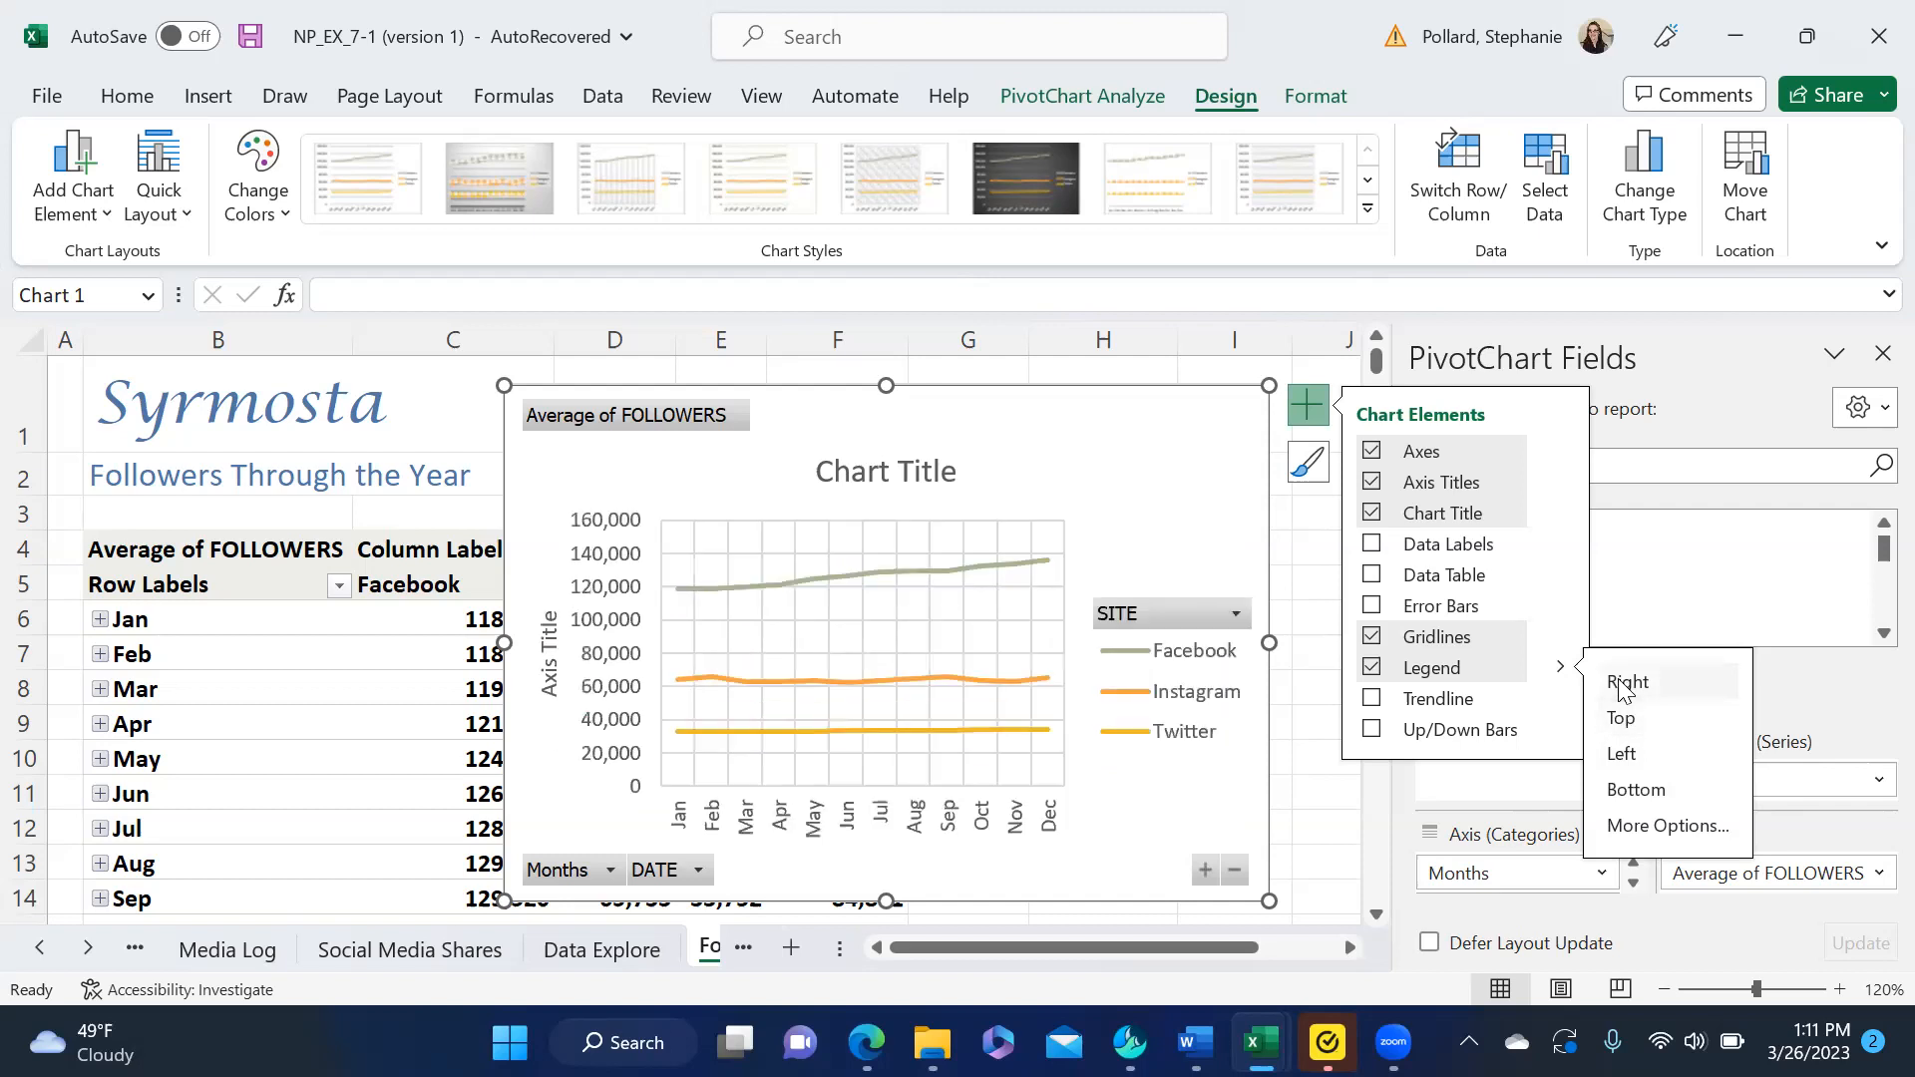
{"action": "left_click", "coordinate": [1636, 789]}
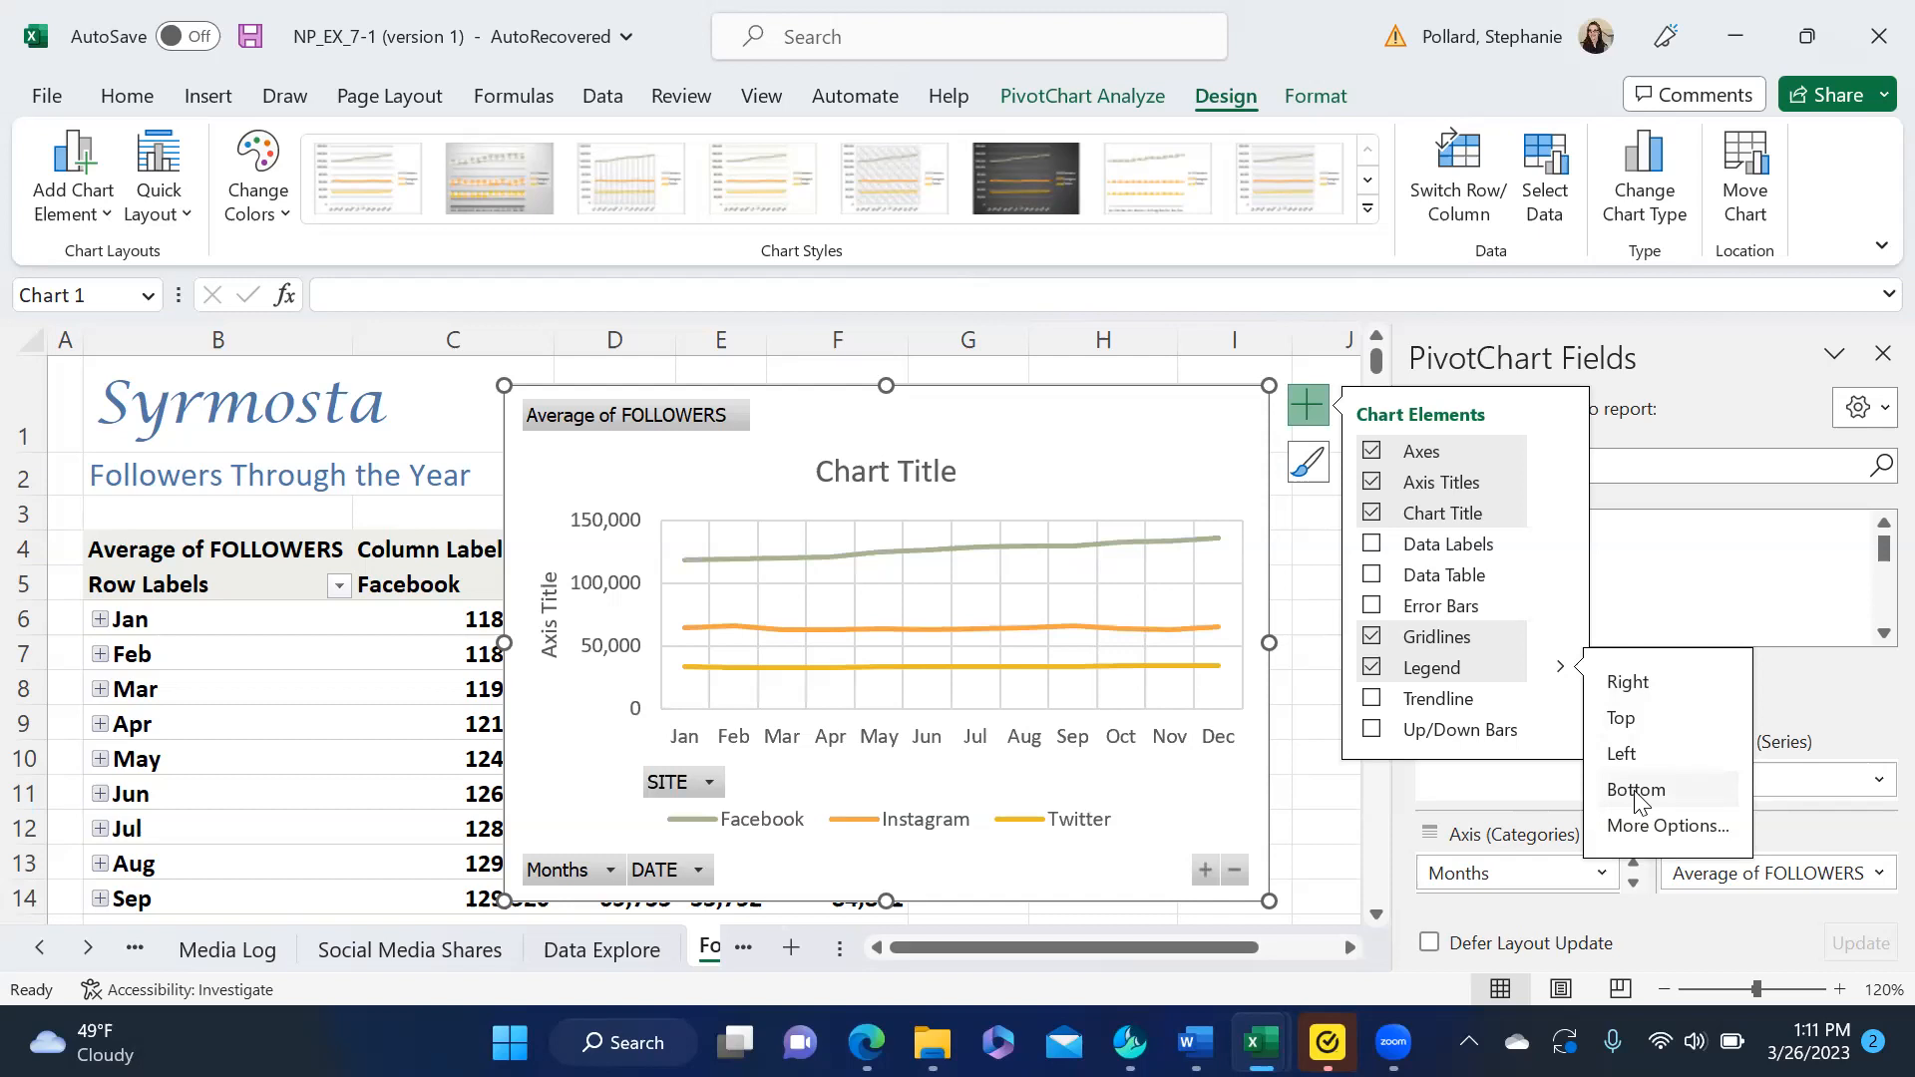
- Replace the placeholder chart title with "Followers by Month"
{"action": "left_click", "coordinate": [919, 473]}
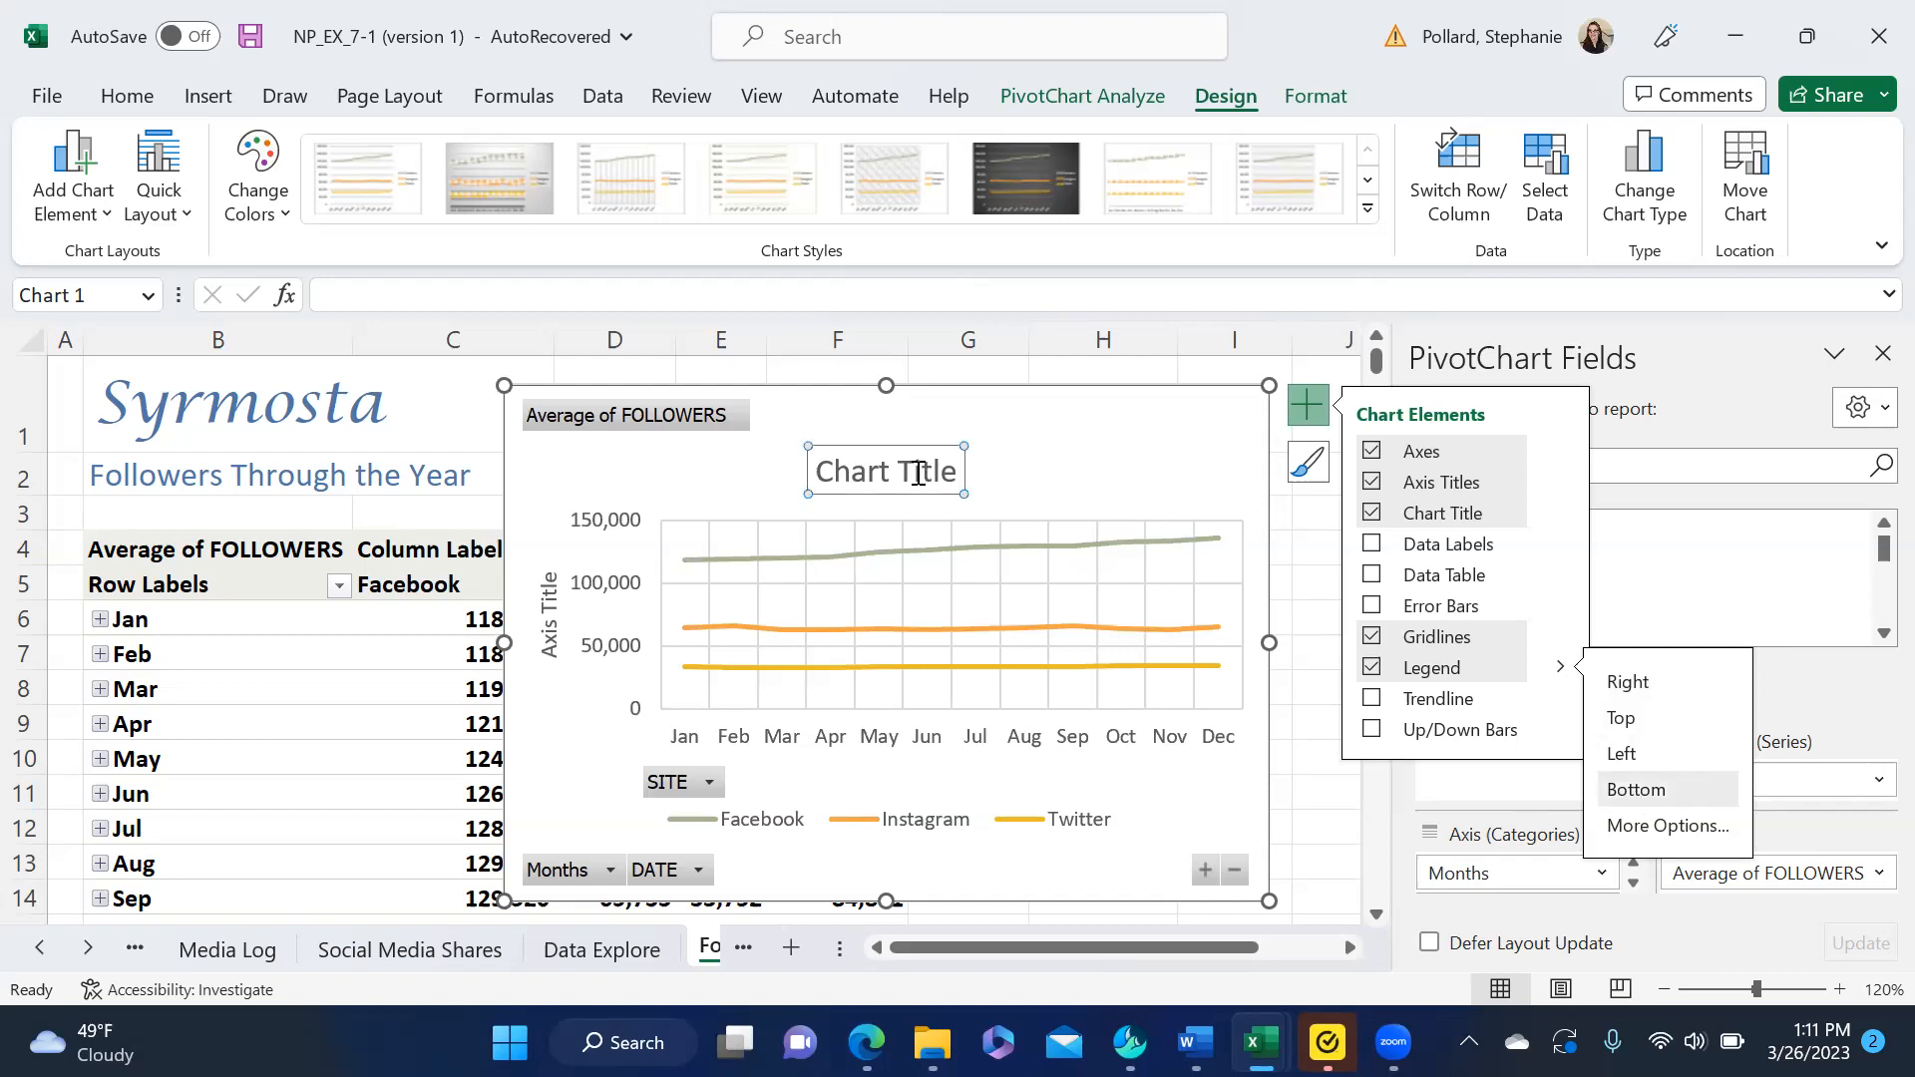
{"action": "double_click", "coordinate": [918, 473]}
{"action": "mouse_move", "coordinate": [955, 473]}
{"action": "left_mouse_down"}
{"action": "mouse_move", "coordinate": [864, 473]}
{"action": "mouse_move", "coordinate": [955, 476]}
{"action": "left_mouse_up"}
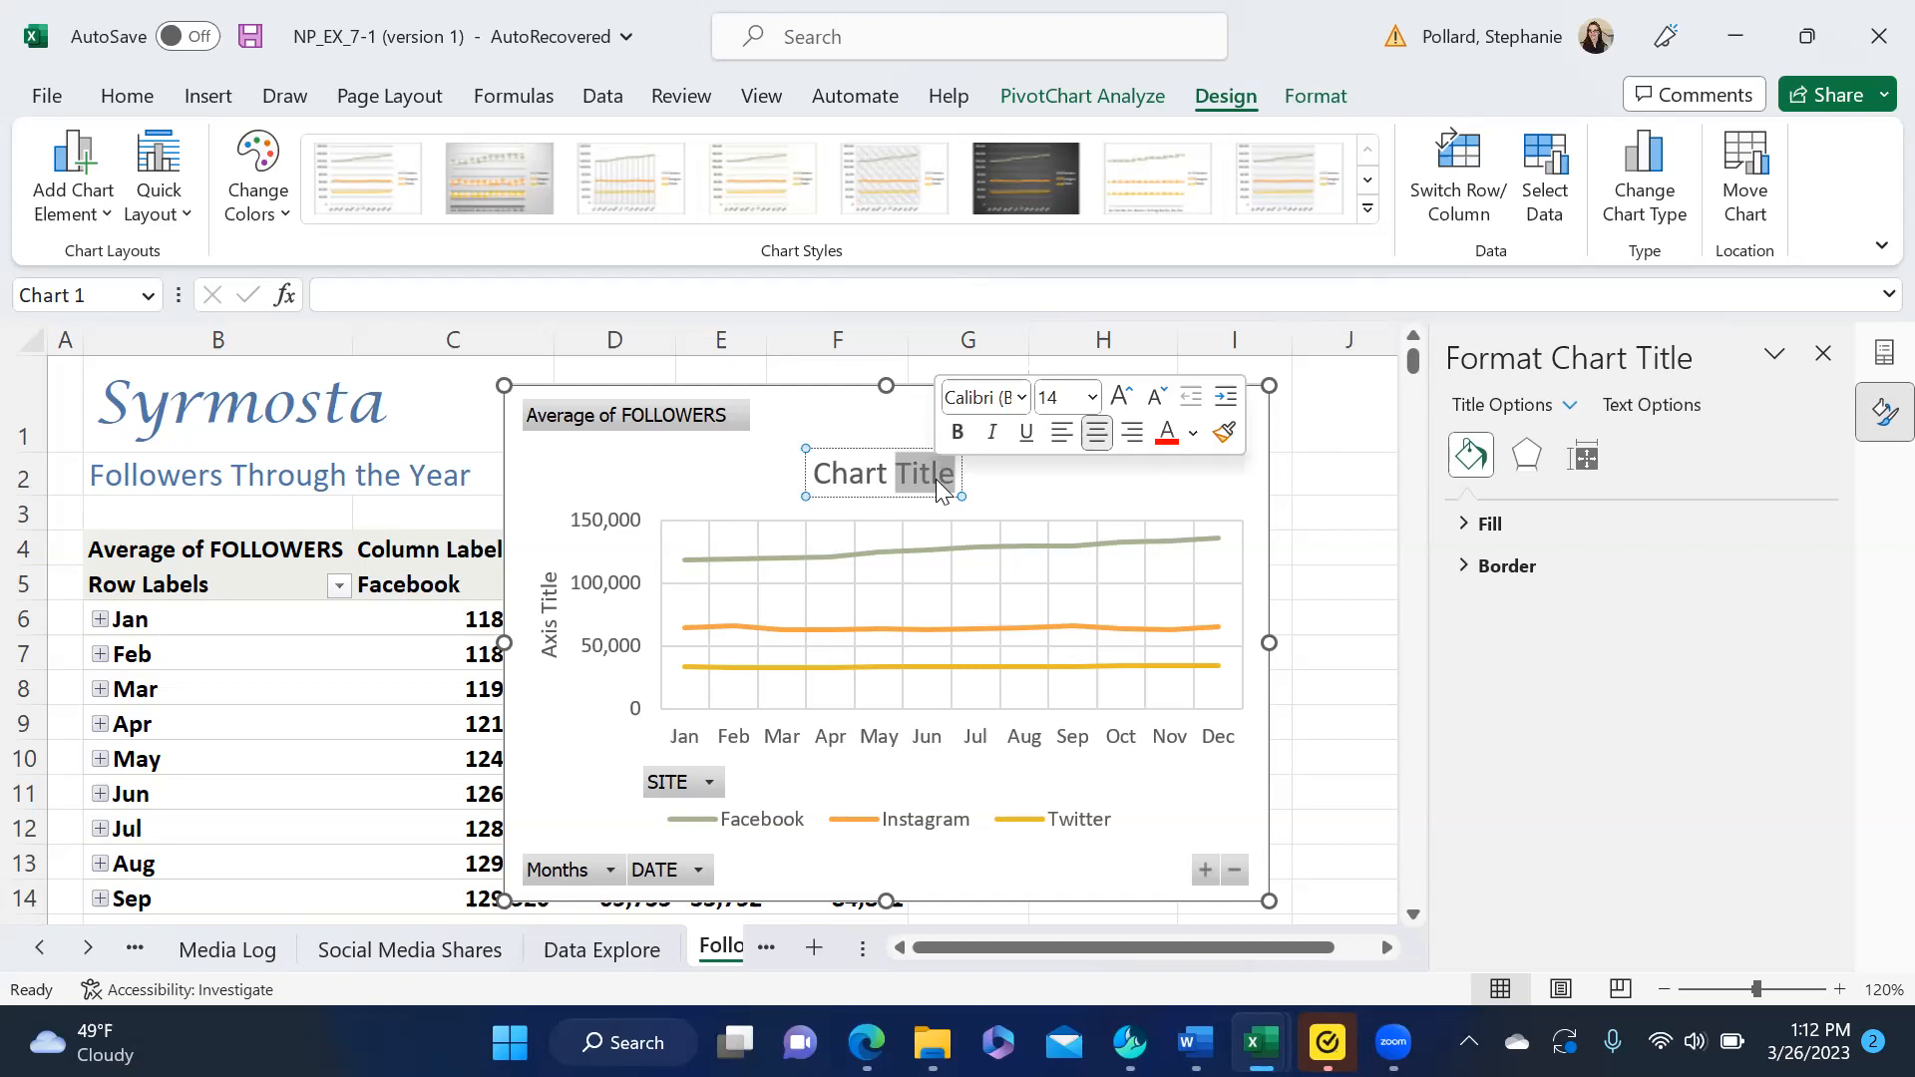
{"action": "key", "text": "BackSpace"}
{"action": "key", "text": "BackSpace"}
{"action": "key", "text": "BackSpace"}
{"action": "key", "text": "BackSpace"}
{"action": "key", "text": "BackSpace"}
{"action": "key", "text": "BackSpace"}
{"action": "key", "text": "BackSpace"}
{"action": "type", "text": "F"}
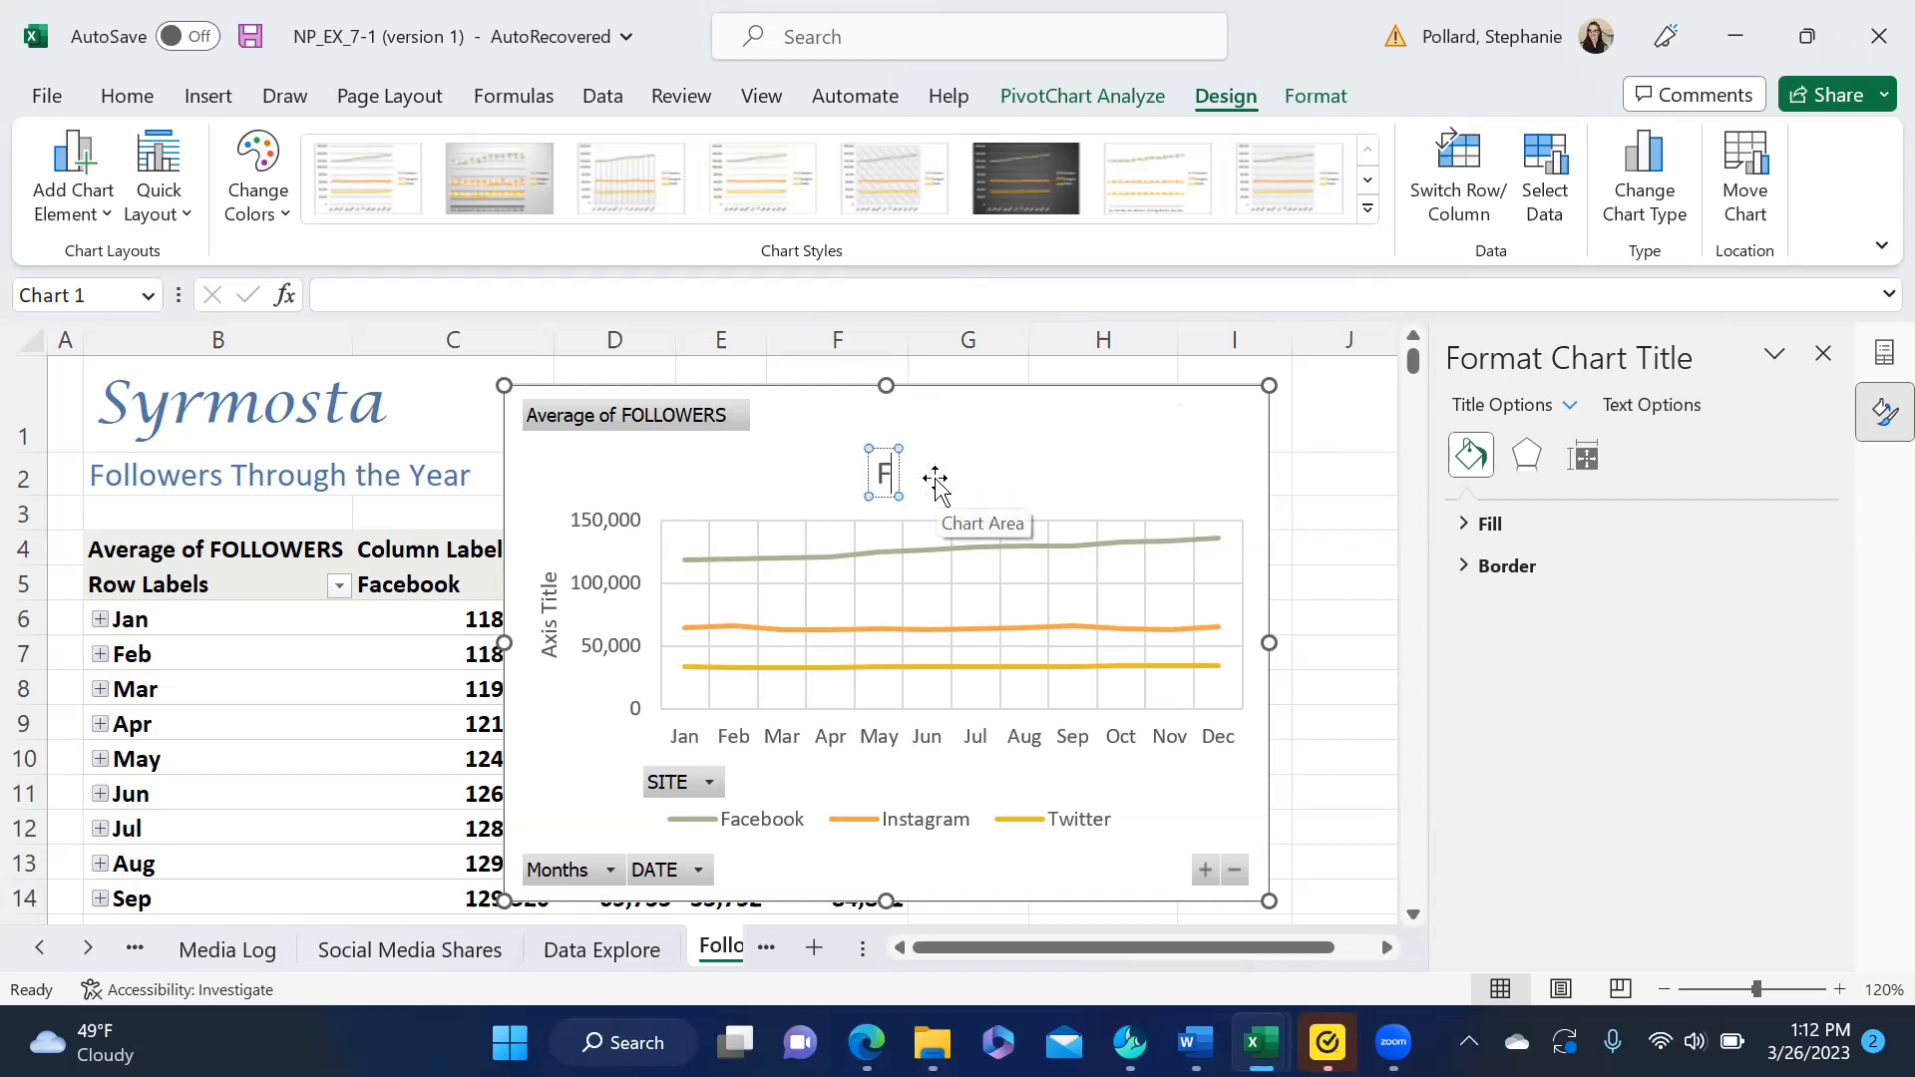
{"action": "type", "text": "ollowers by Month"}
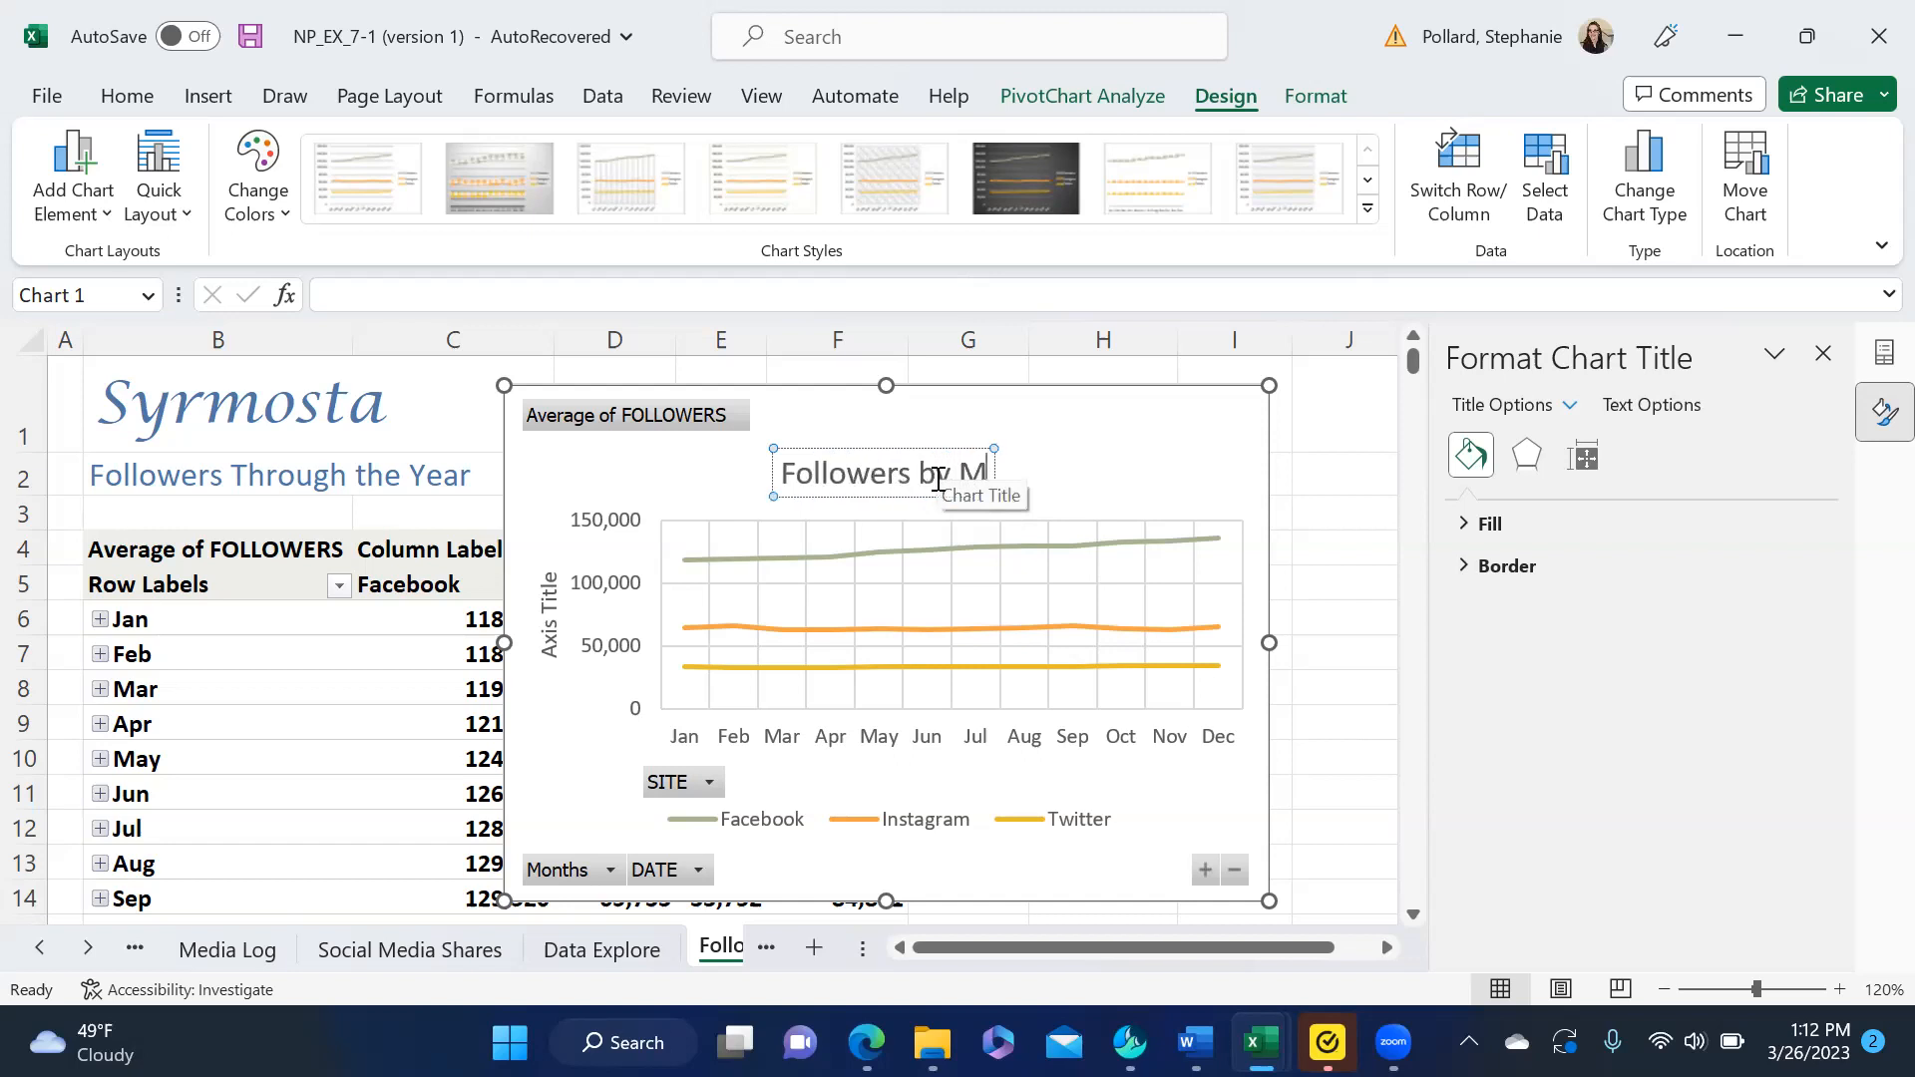
- Remove the axis titles from the PivotChart
{"action": "left_click", "coordinate": [1127, 496]}
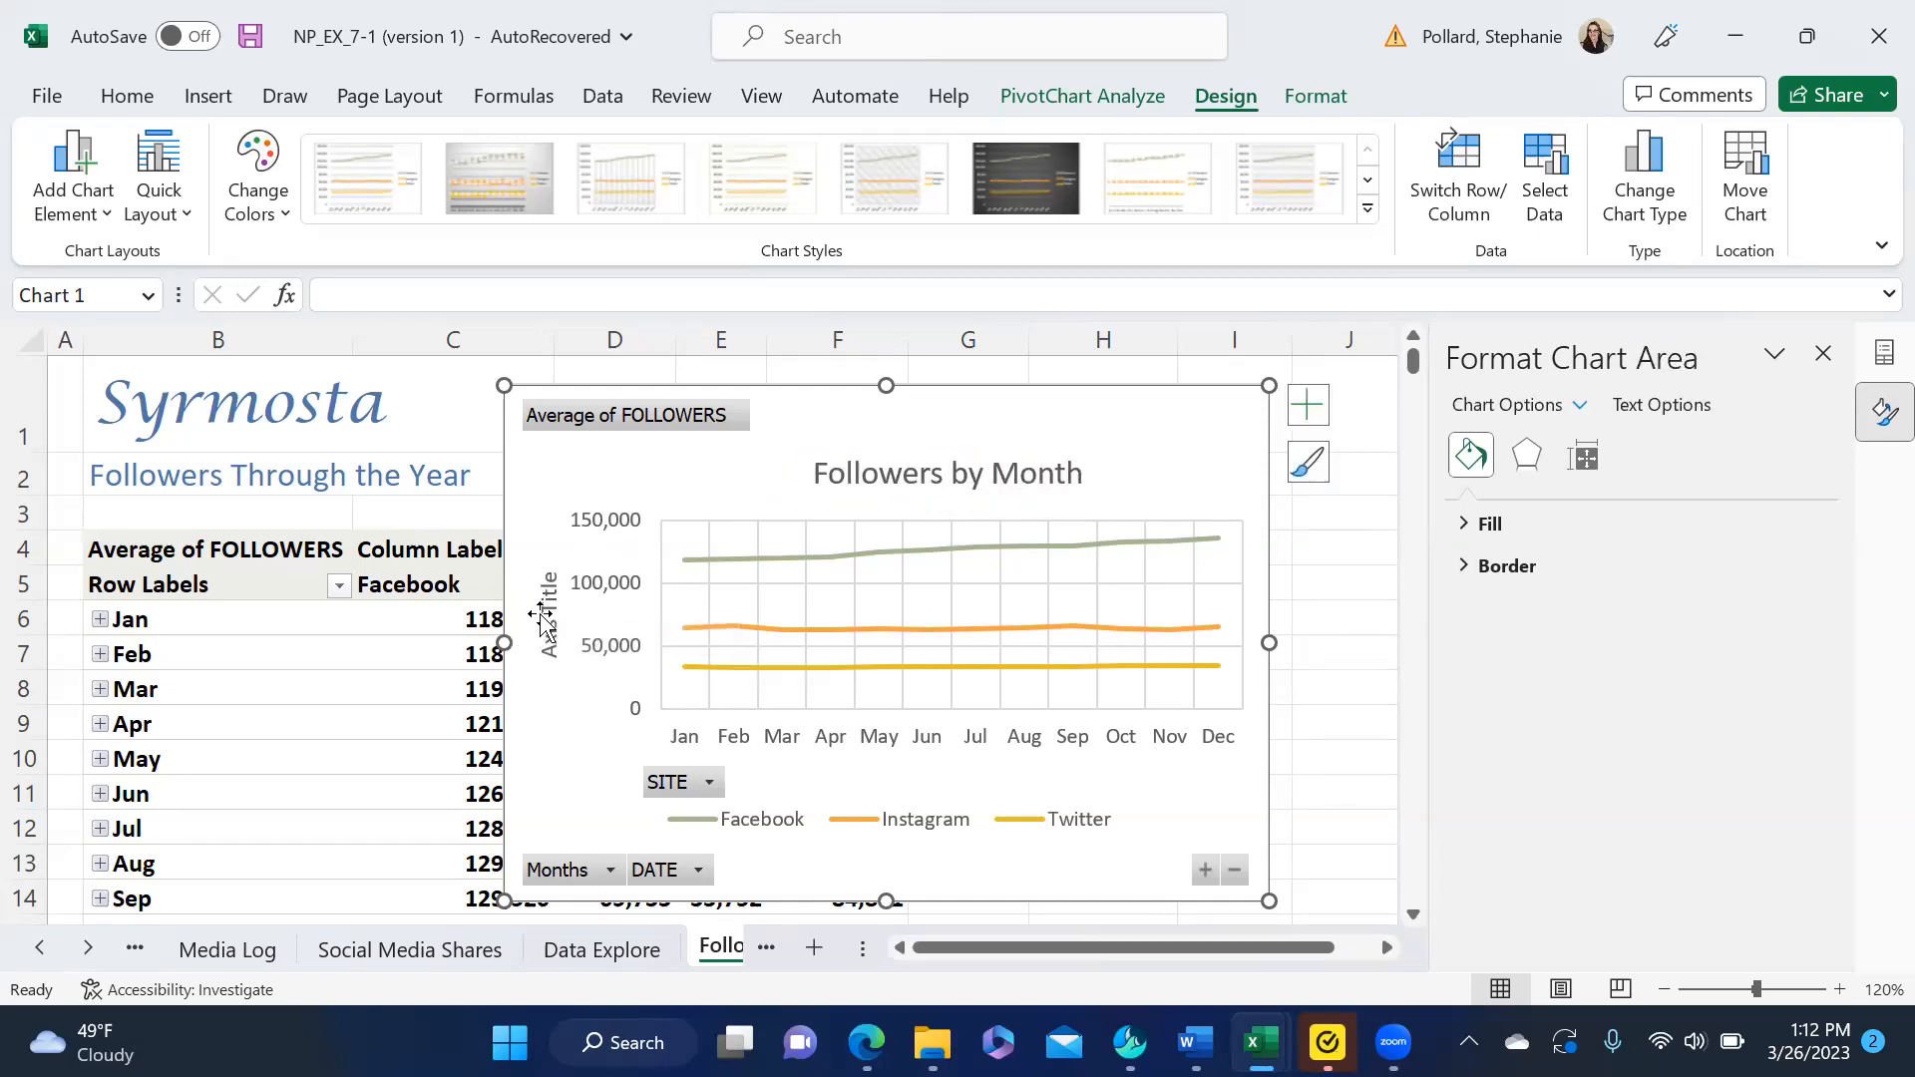
{"action": "left_click", "coordinate": [1307, 404]}
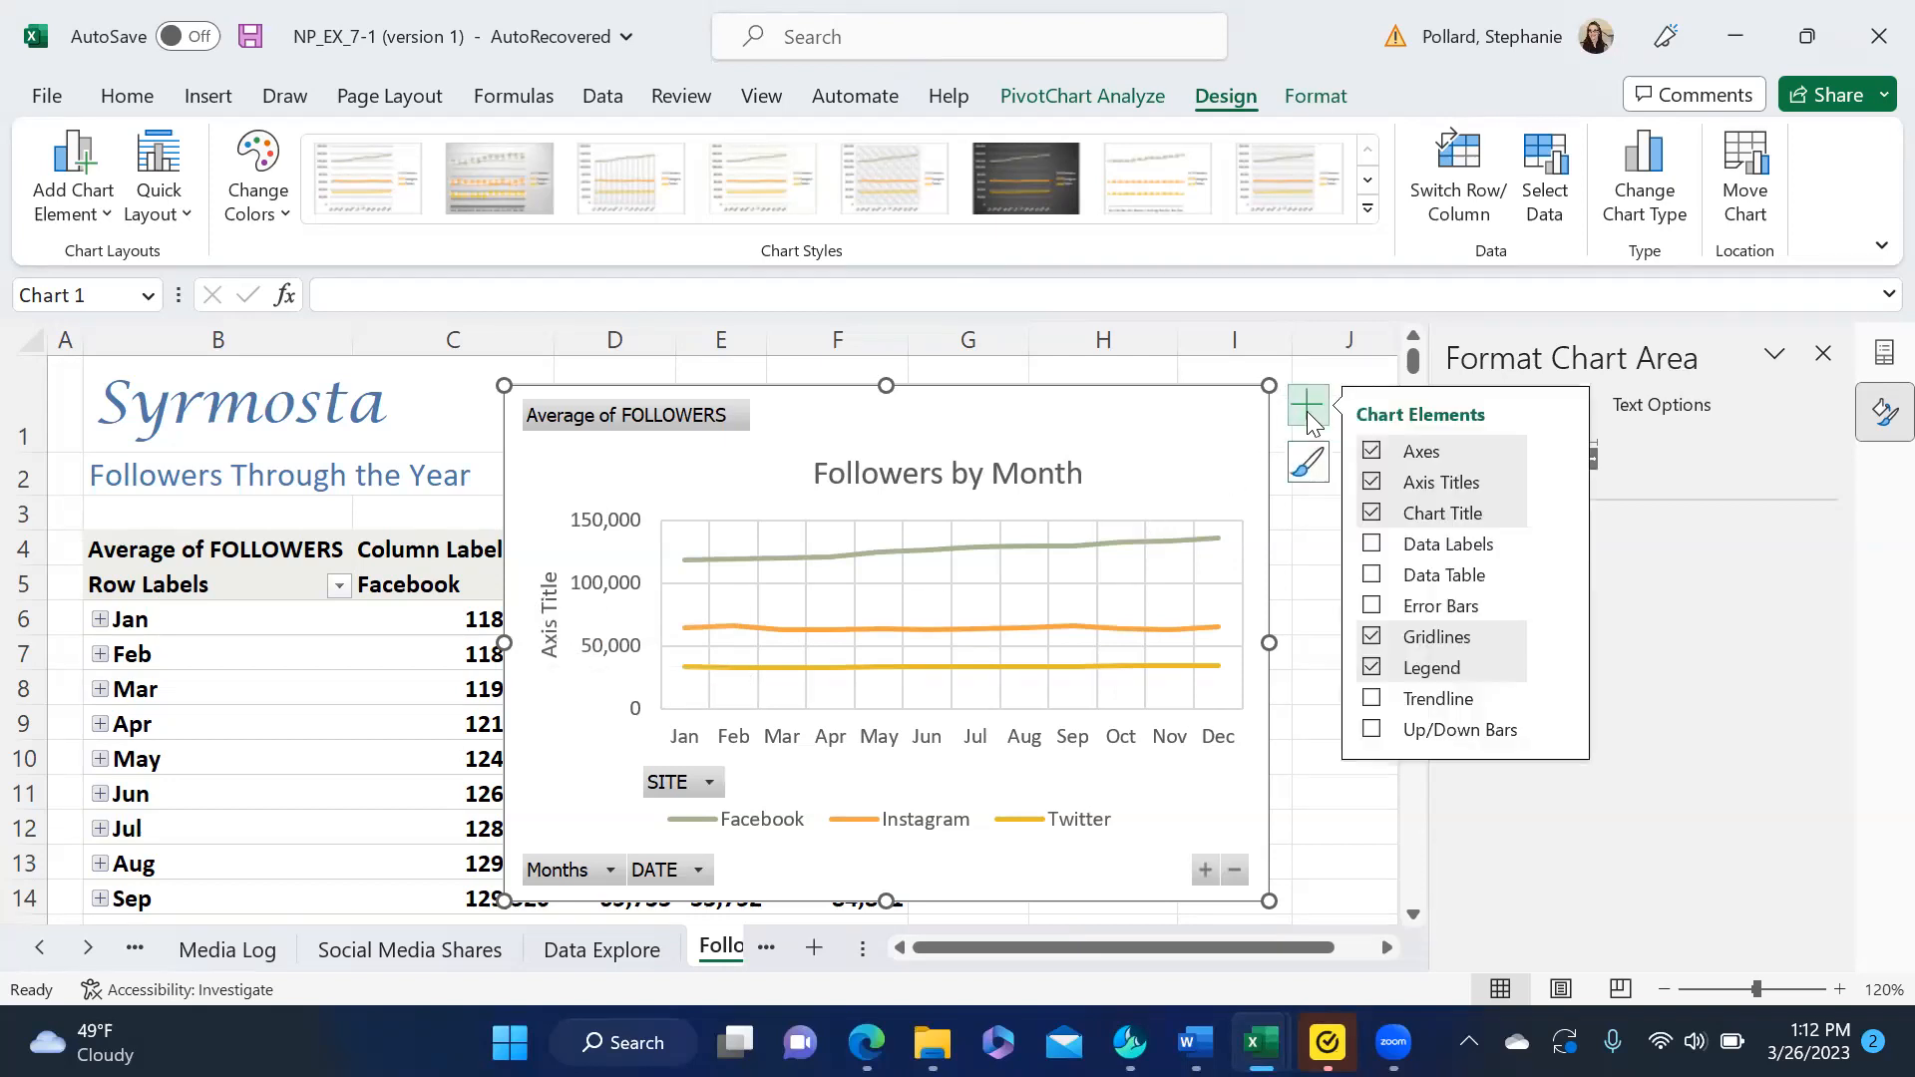
{"action": "left_click", "coordinate": [1375, 482]}
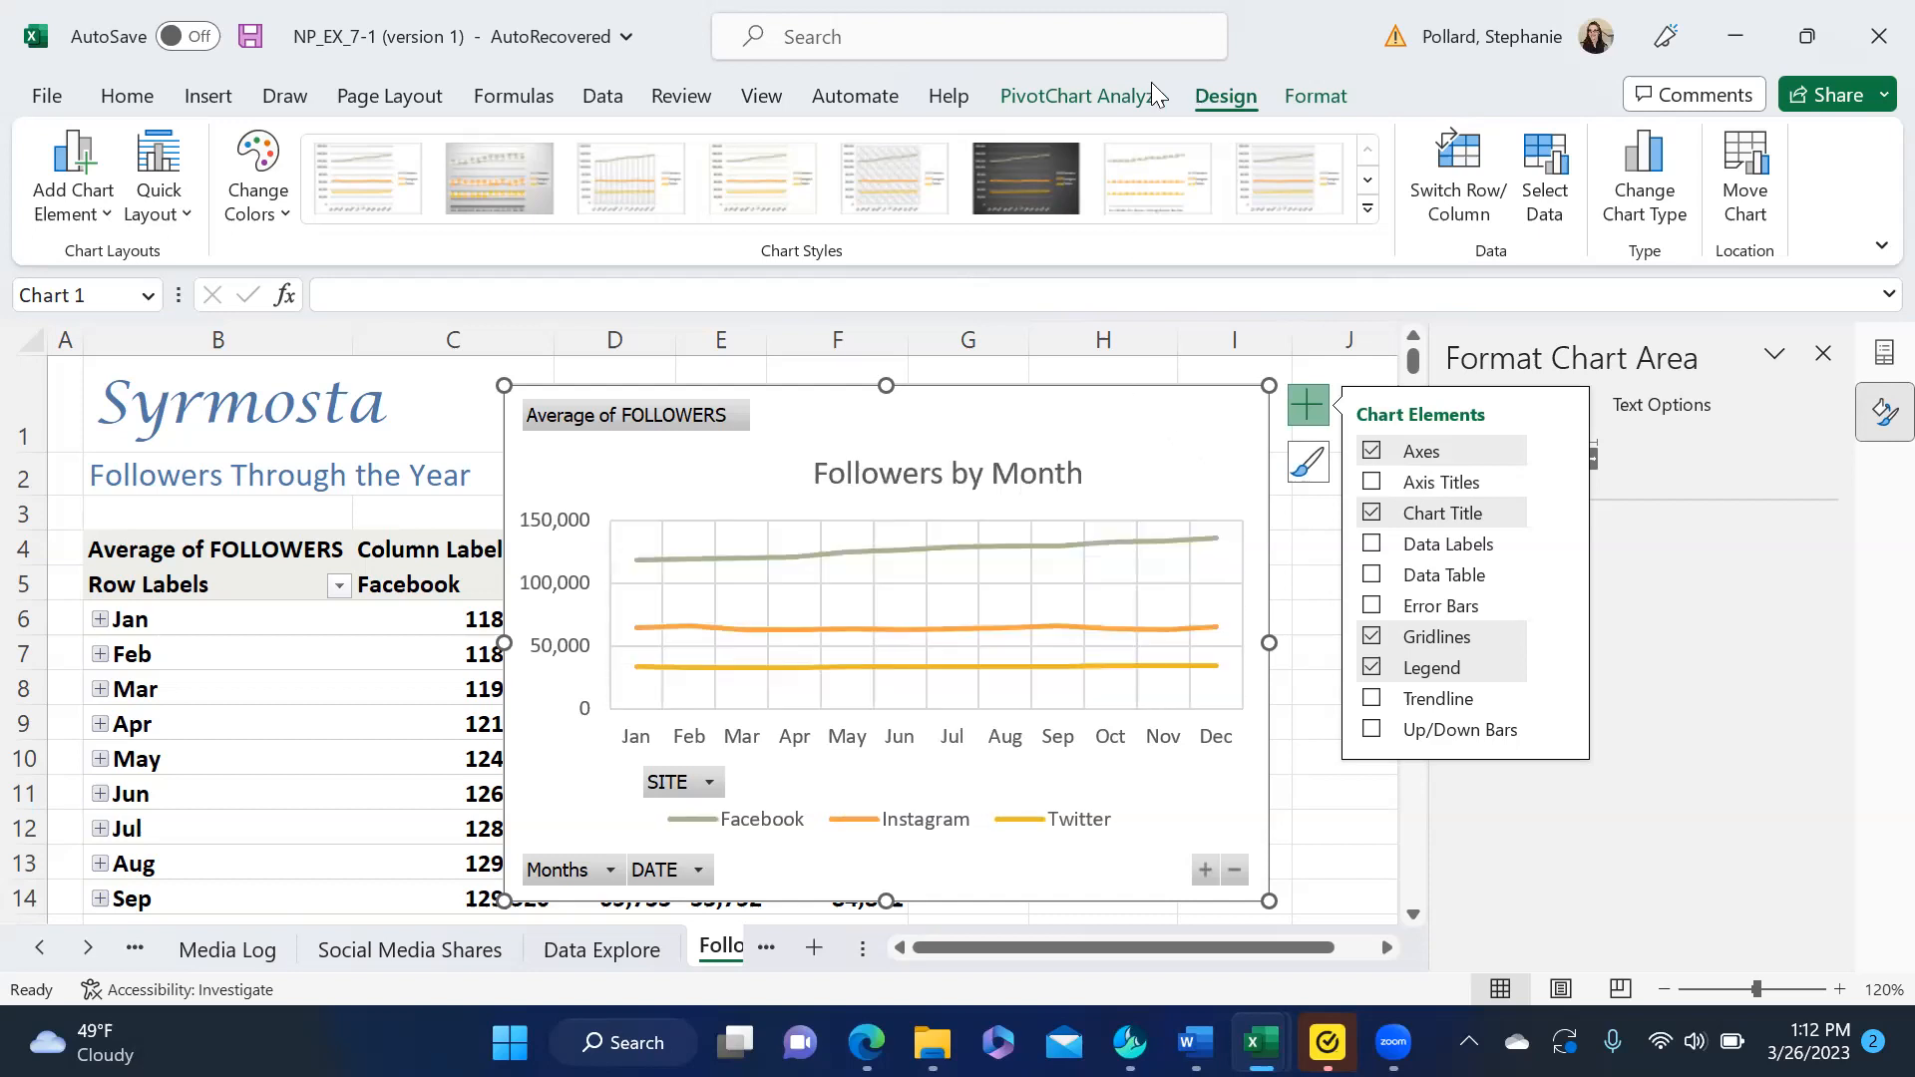
- Filter the PivotChart's SITE field to show only Facebook, excluding Instagram and Twitter
{"action": "left_click", "coordinate": [1123, 96]}
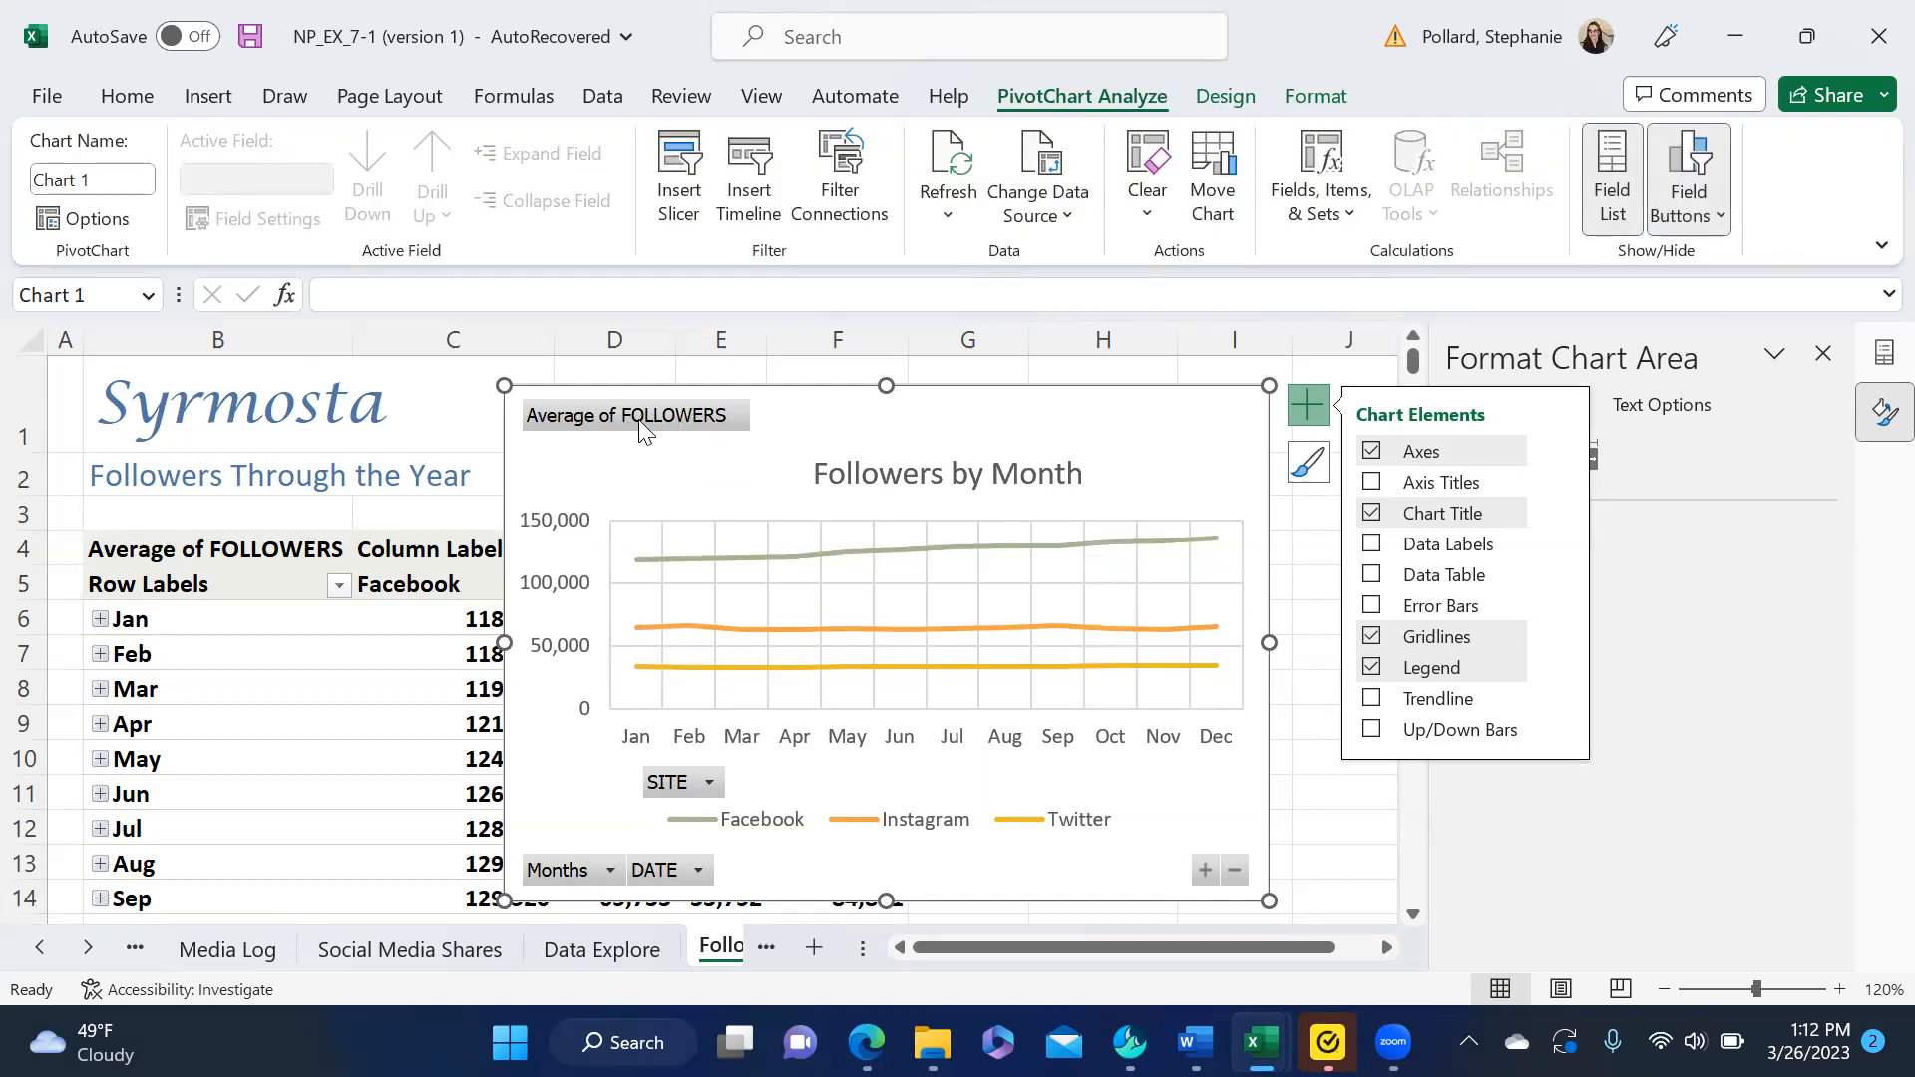
{"action": "left_click", "coordinate": [710, 784]}
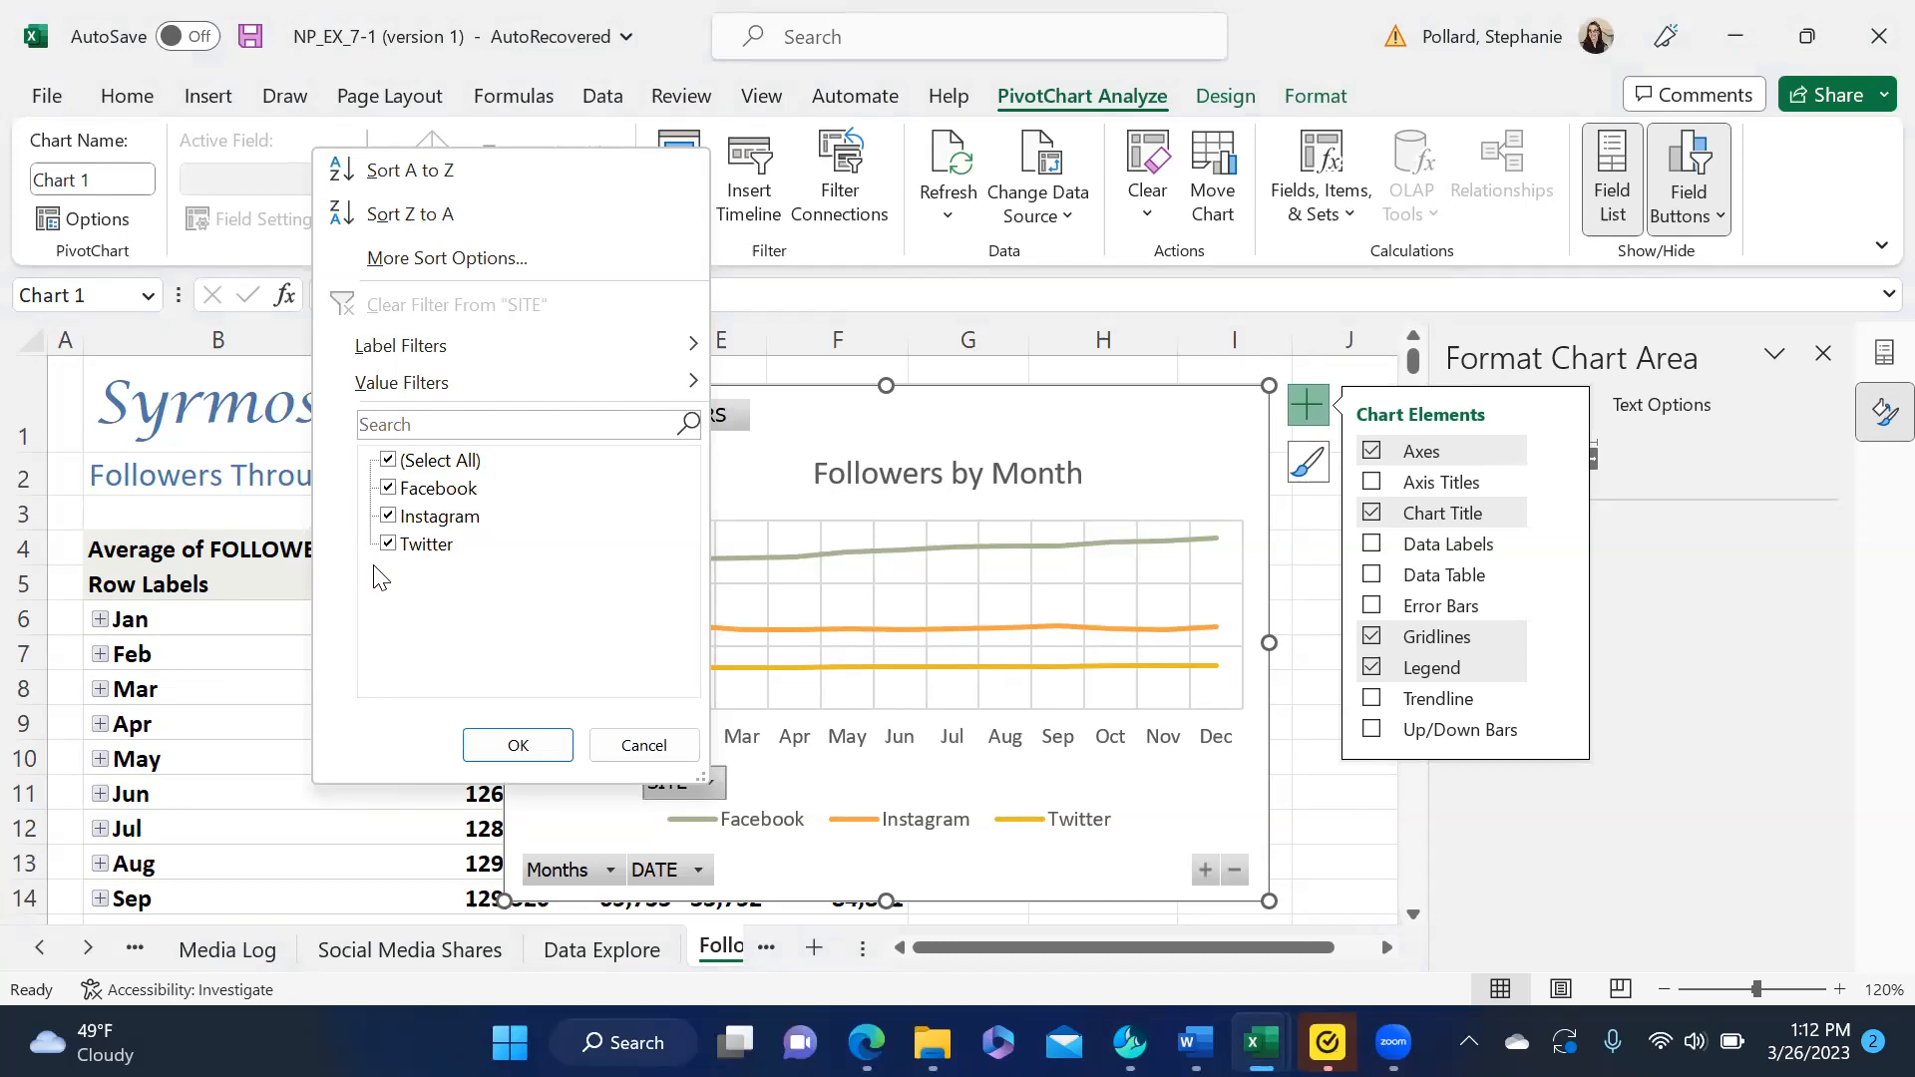
{"action": "left_click", "coordinate": [389, 516]}
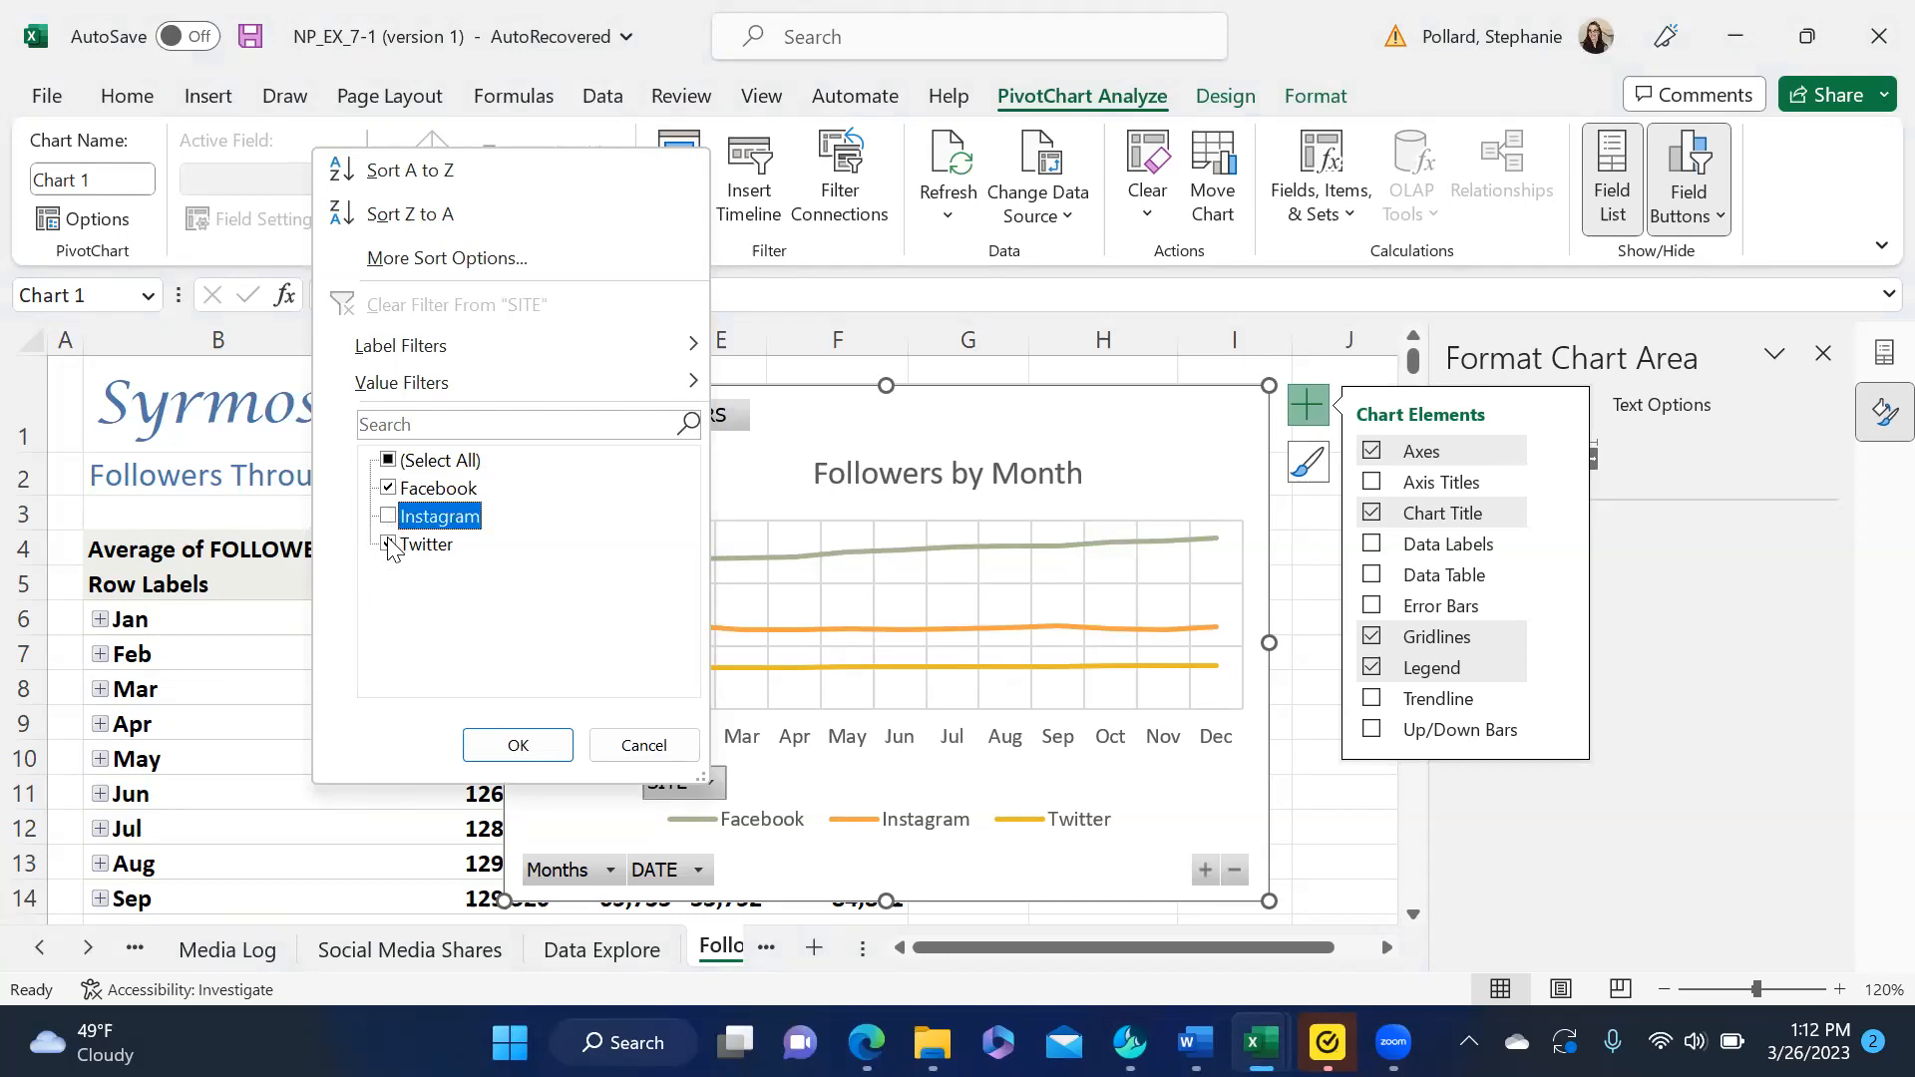
{"action": "left_click", "coordinate": [389, 544]}
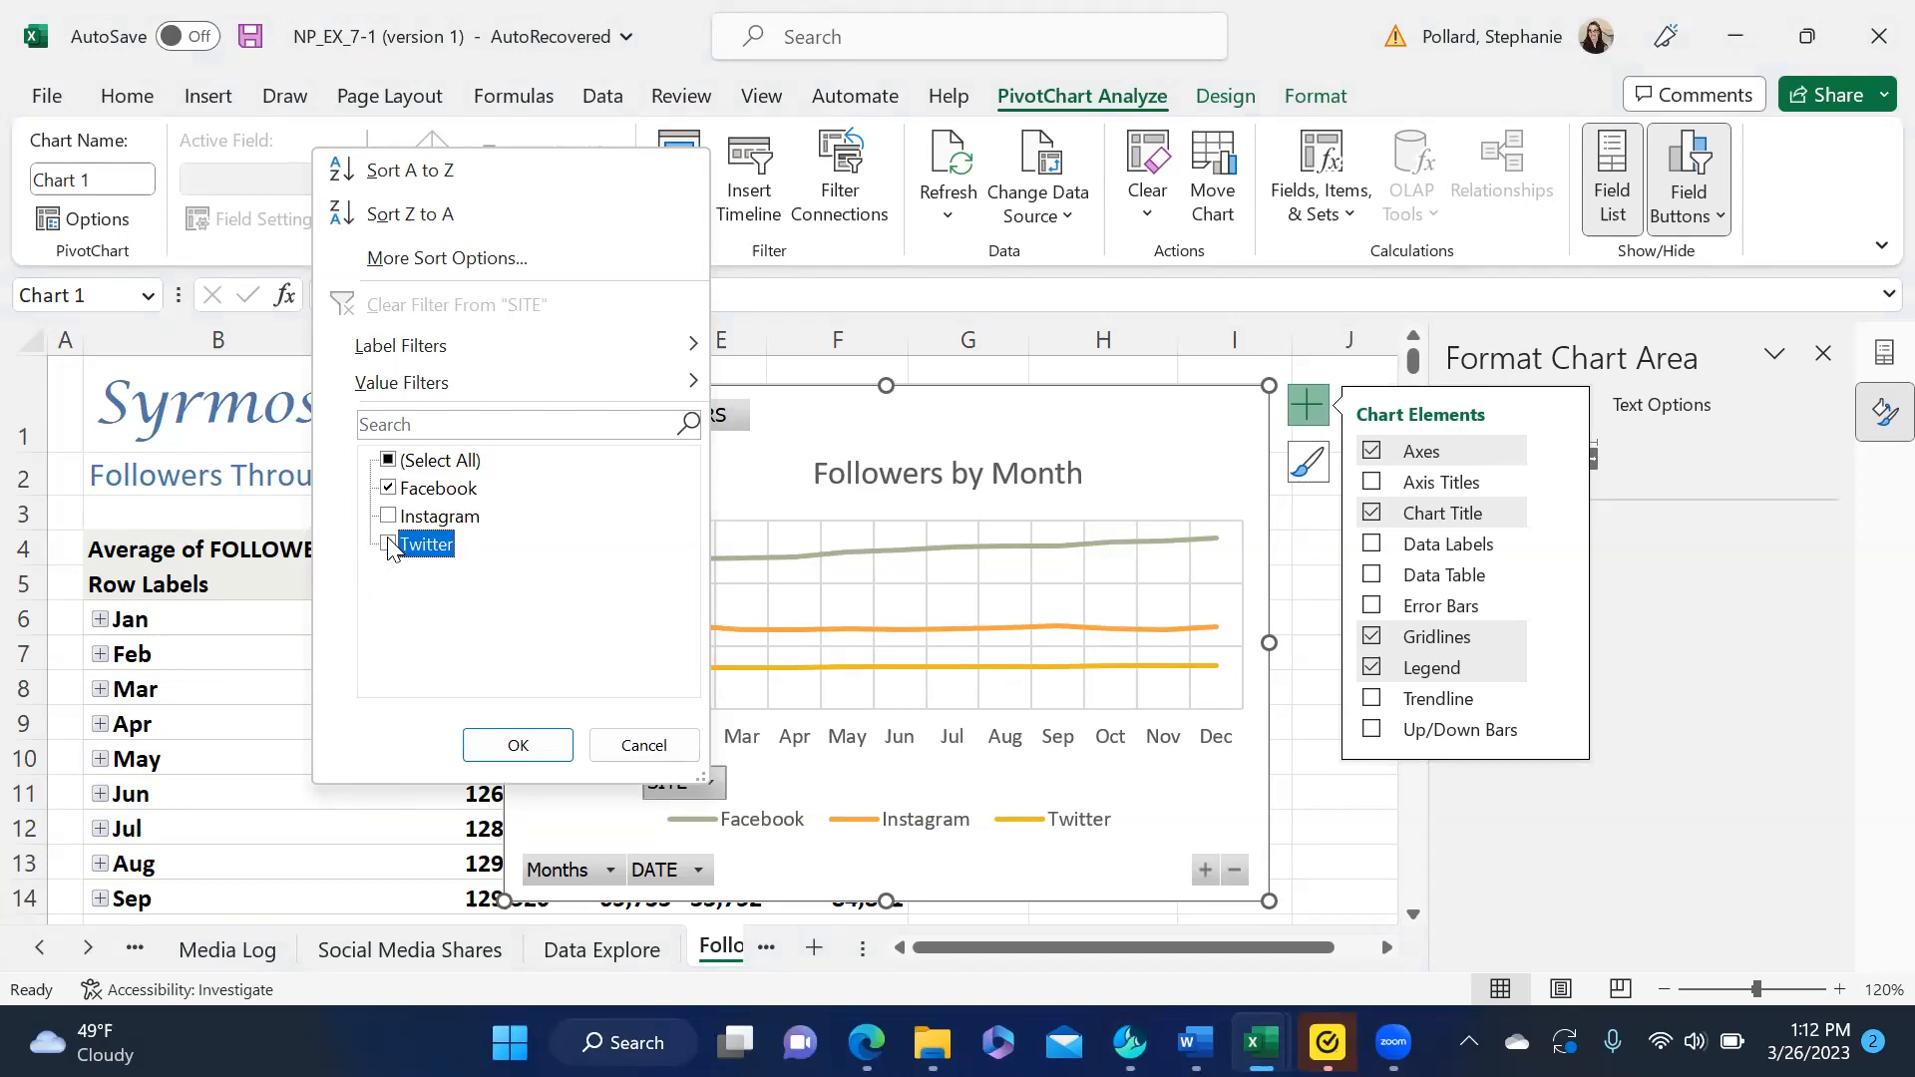
{"action": "left_click", "coordinate": [519, 748]}
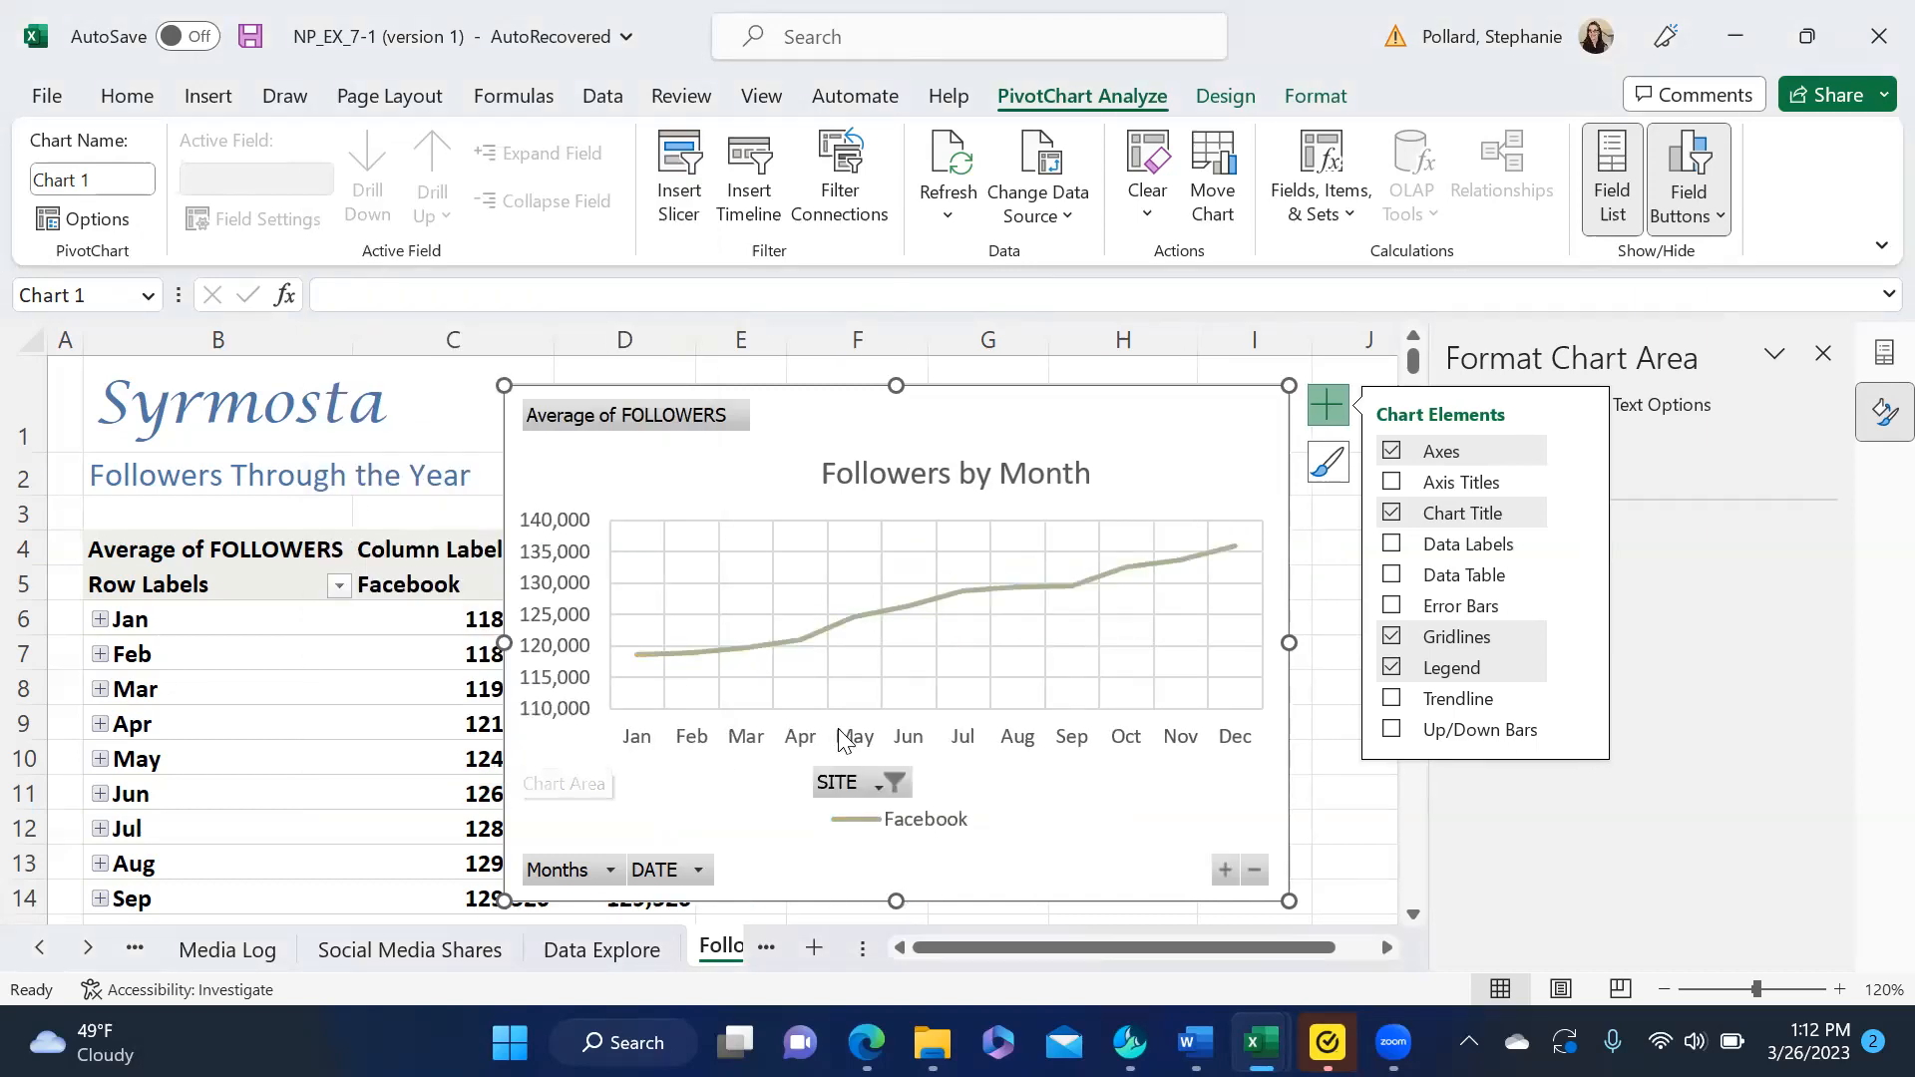
- Include Instagram and Twitter in the PivotChart's SITE filter again
{"action": "left_click", "coordinate": [876, 787]}
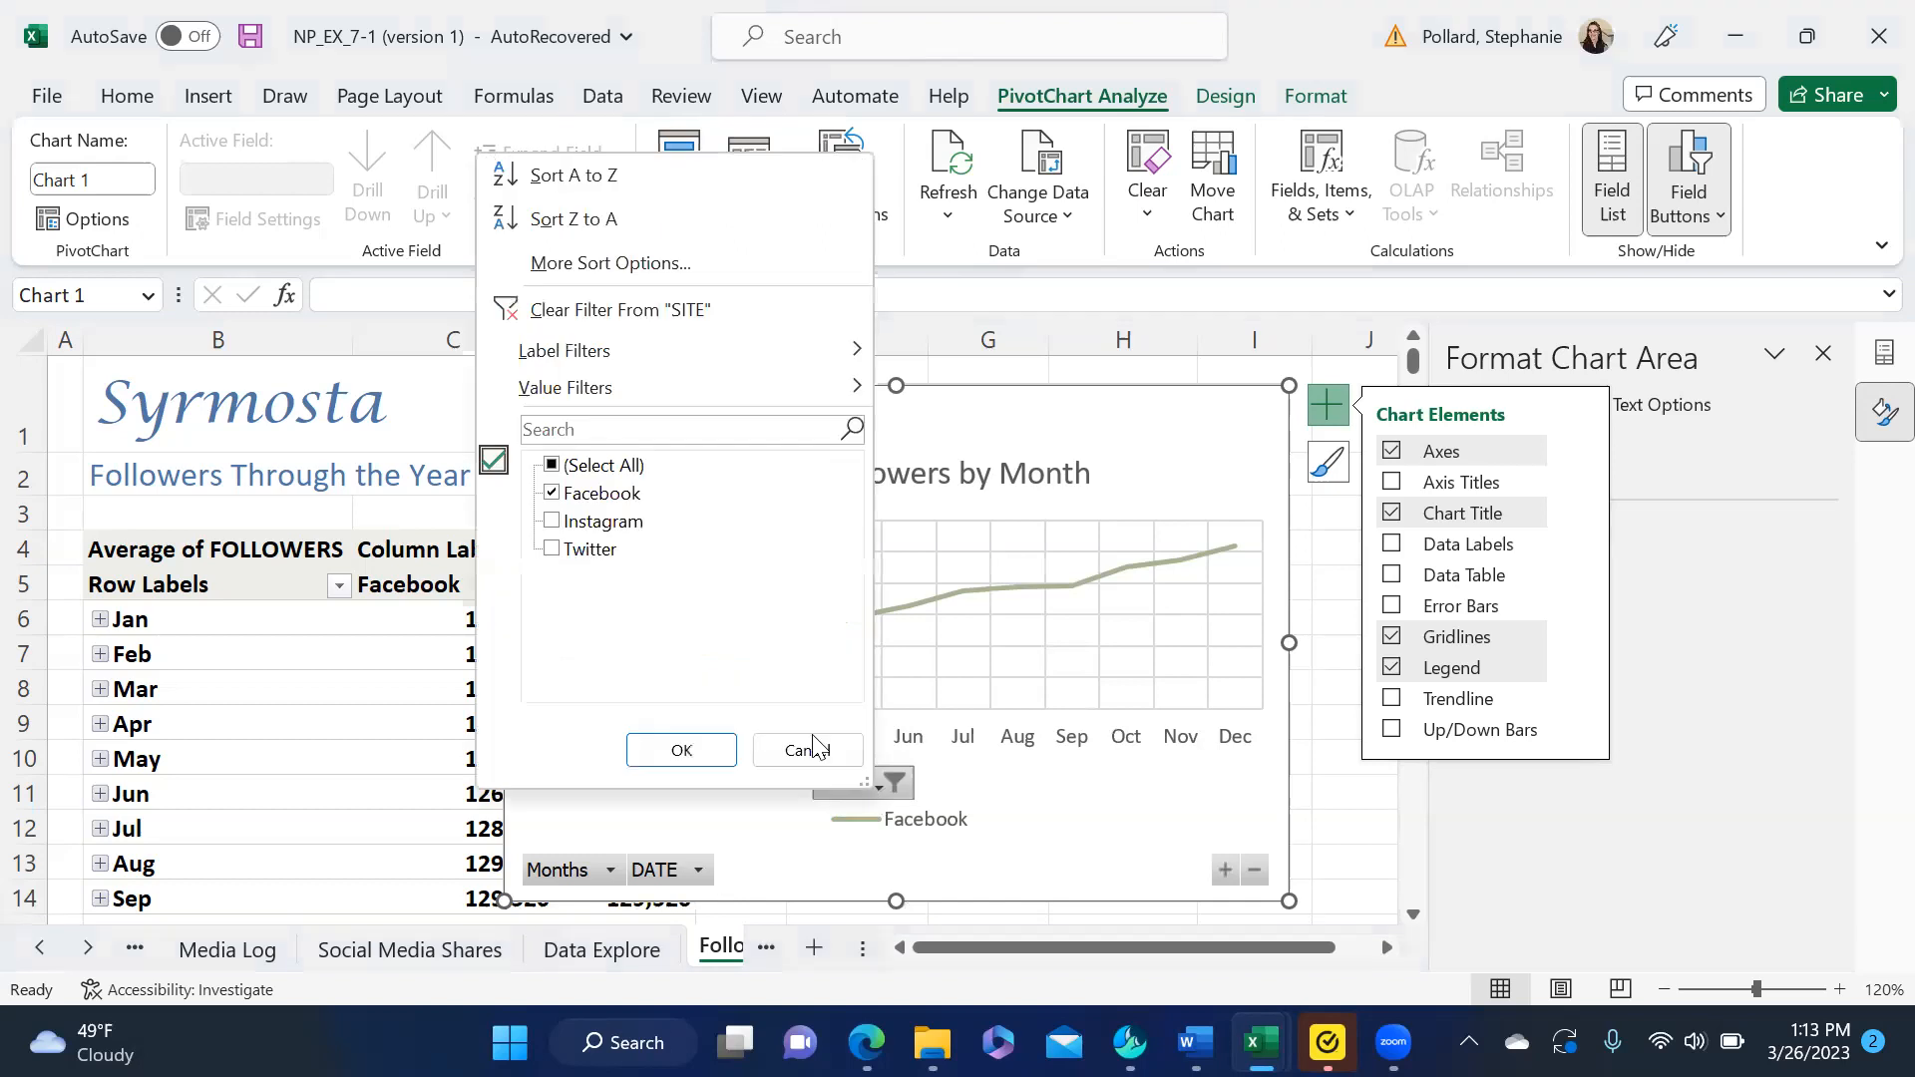
{"action": "left_click", "coordinate": [560, 524]}
{"action": "left_click", "coordinate": [555, 551]}
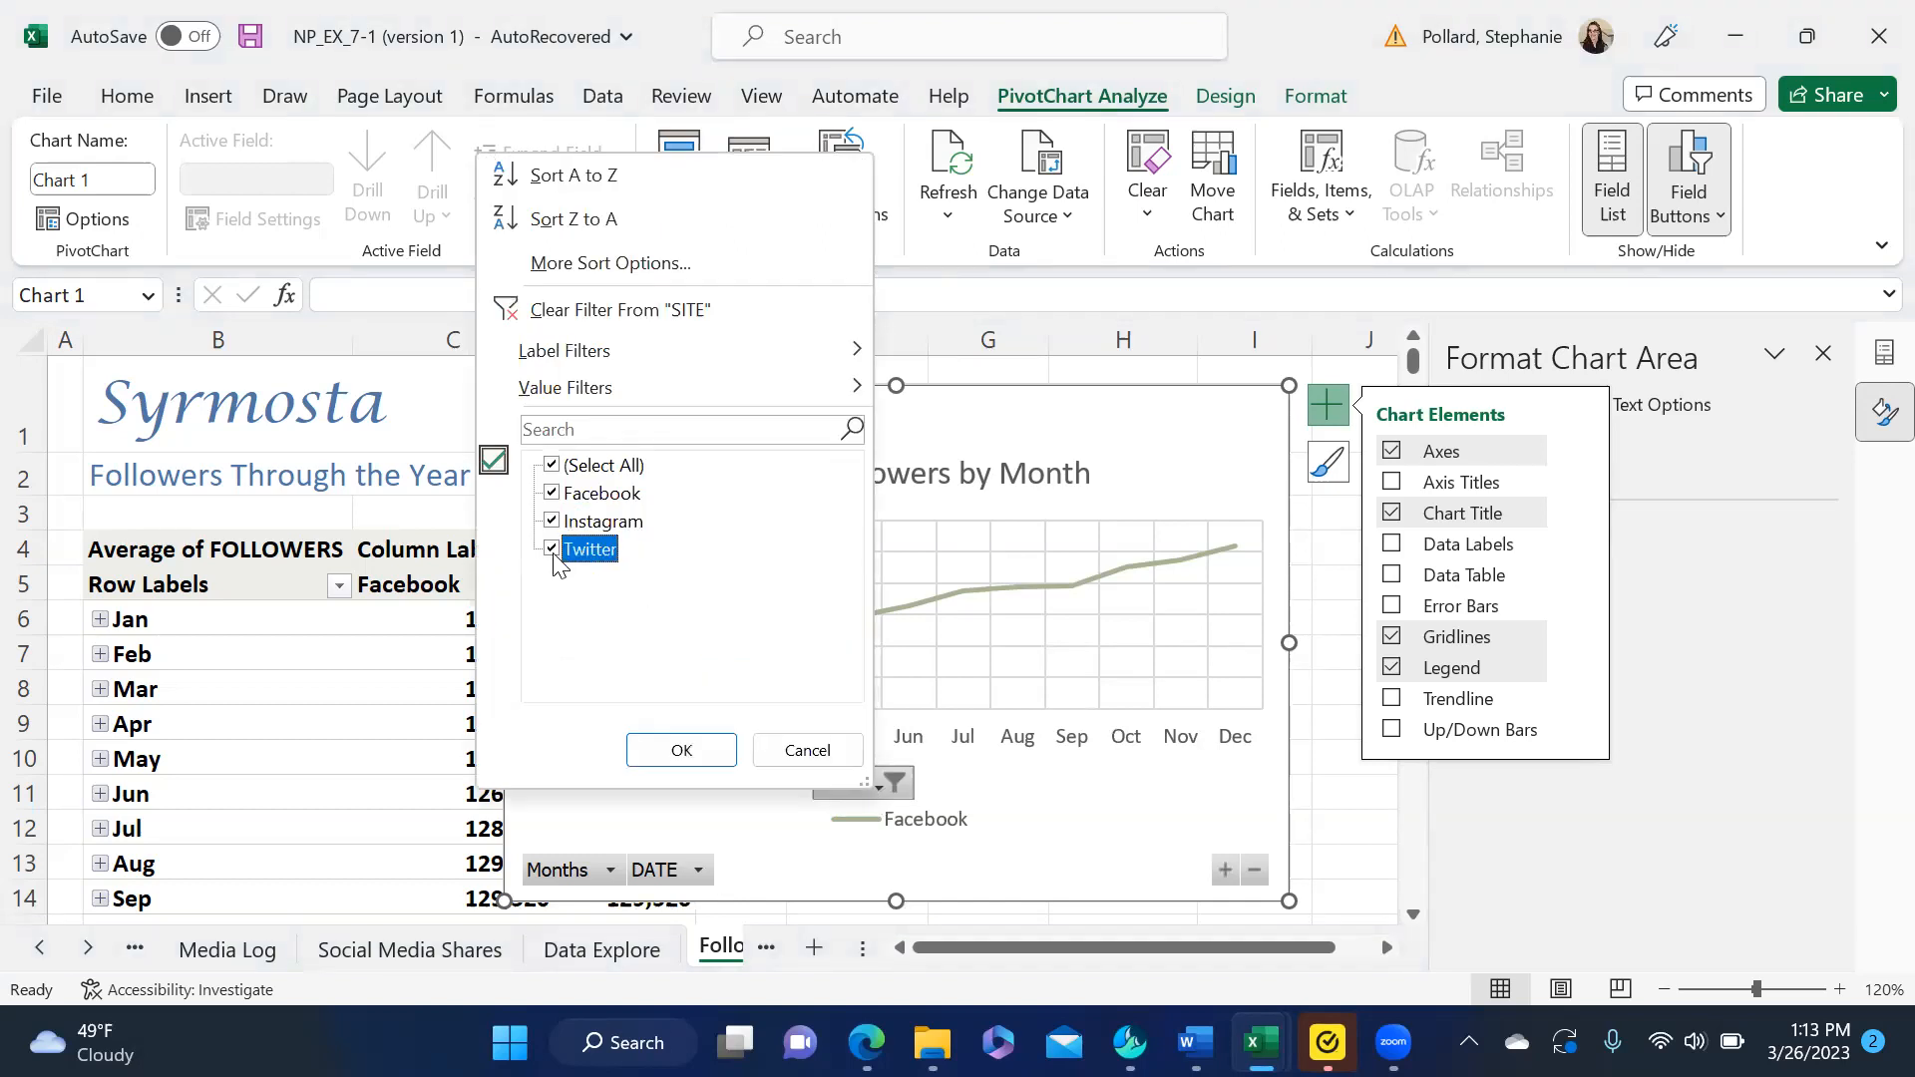
{"action": "left_click", "coordinate": [677, 751]}
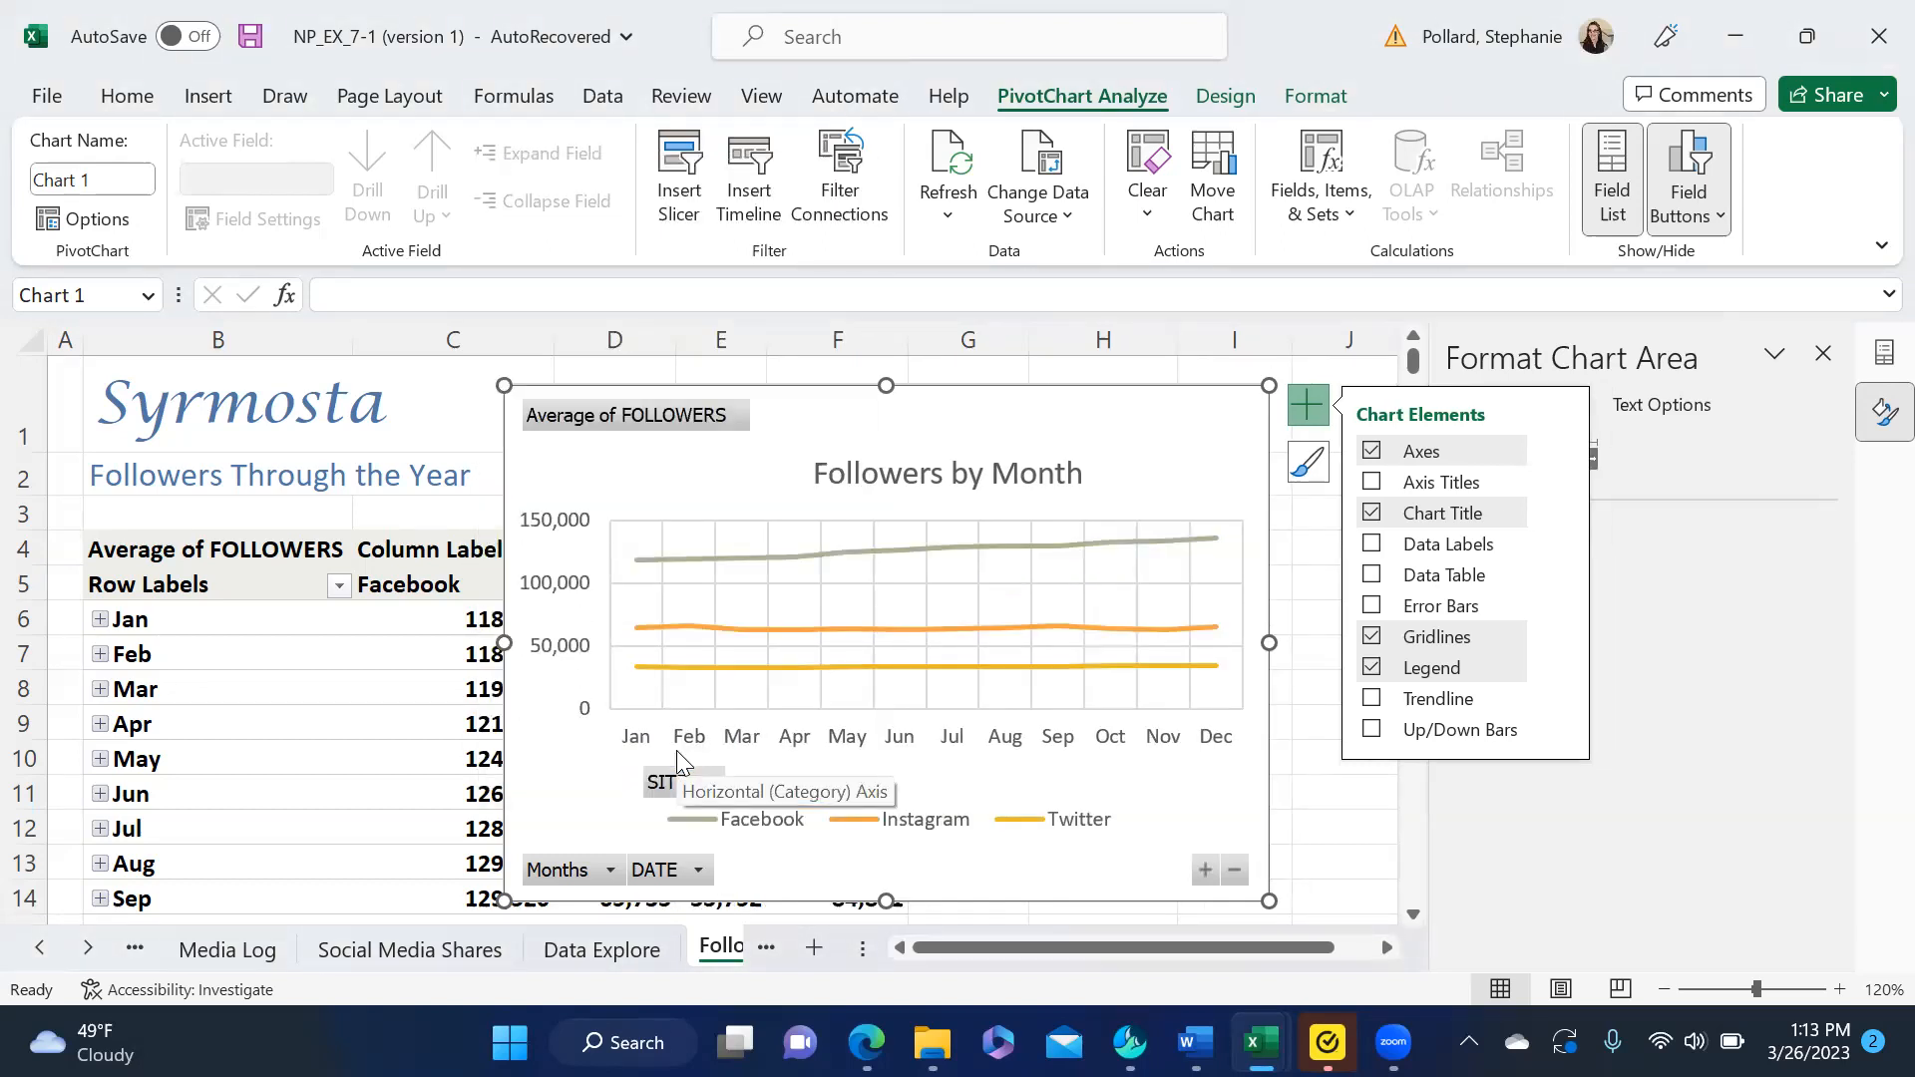
- Hide all the field buttons on the PivotChart and show them again
{"action": "left_click", "coordinate": [1699, 168]}
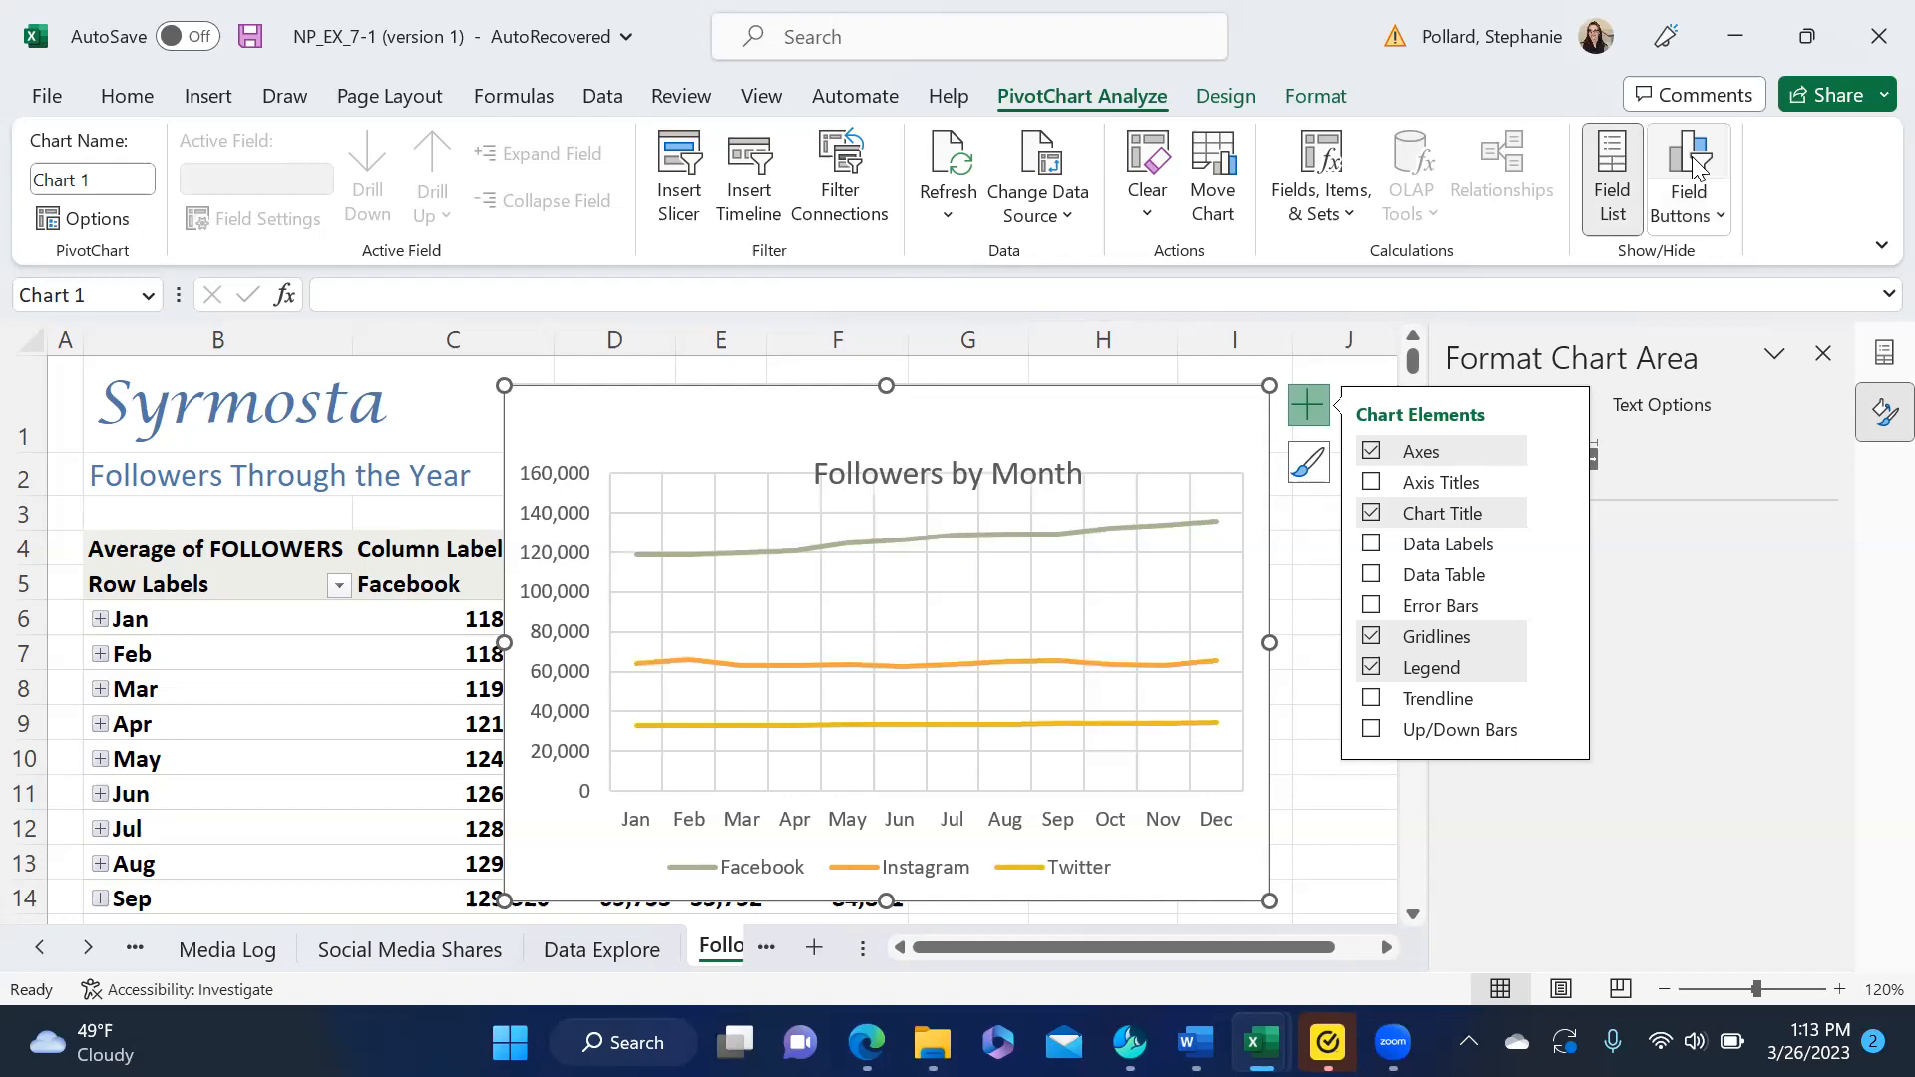
{"action": "left_click", "coordinate": [1699, 167]}
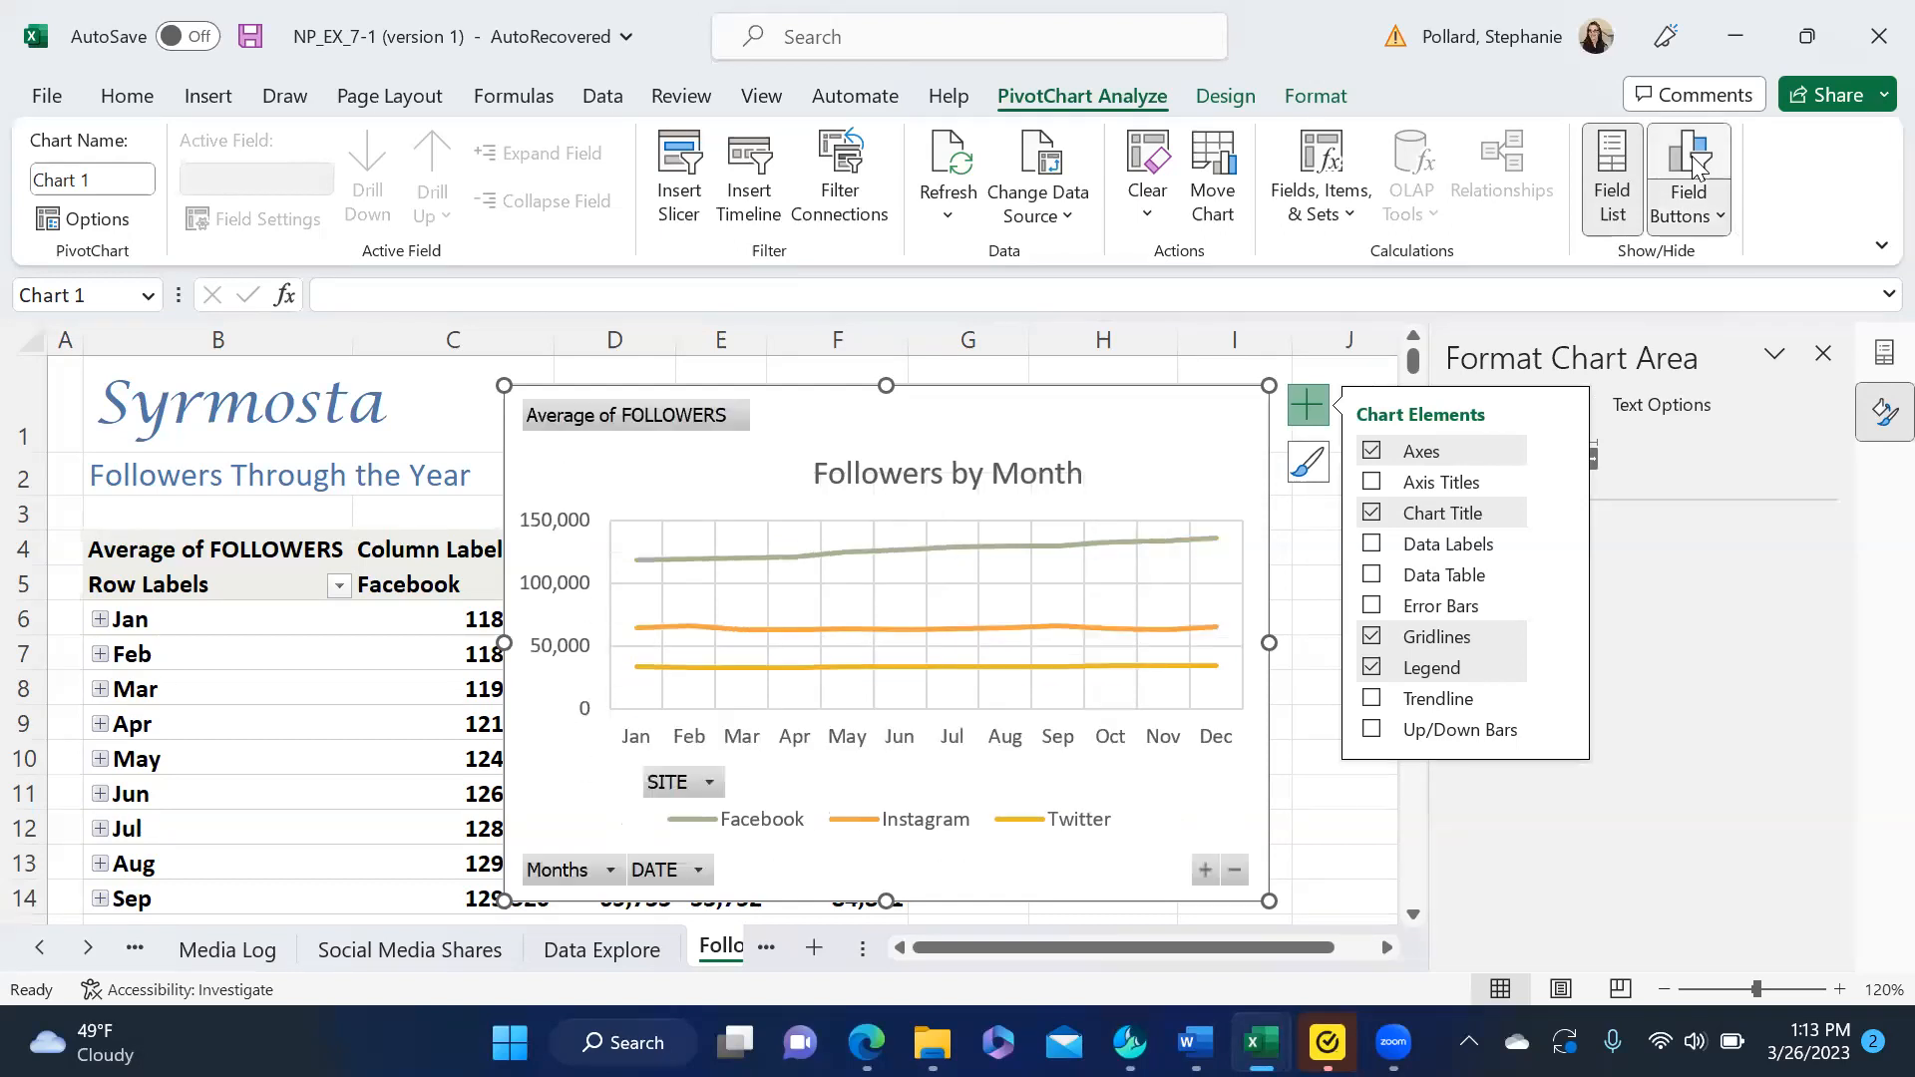
{"action": "left_click", "coordinate": [1699, 168]}
{"action": "left_click", "coordinate": [1698, 168]}
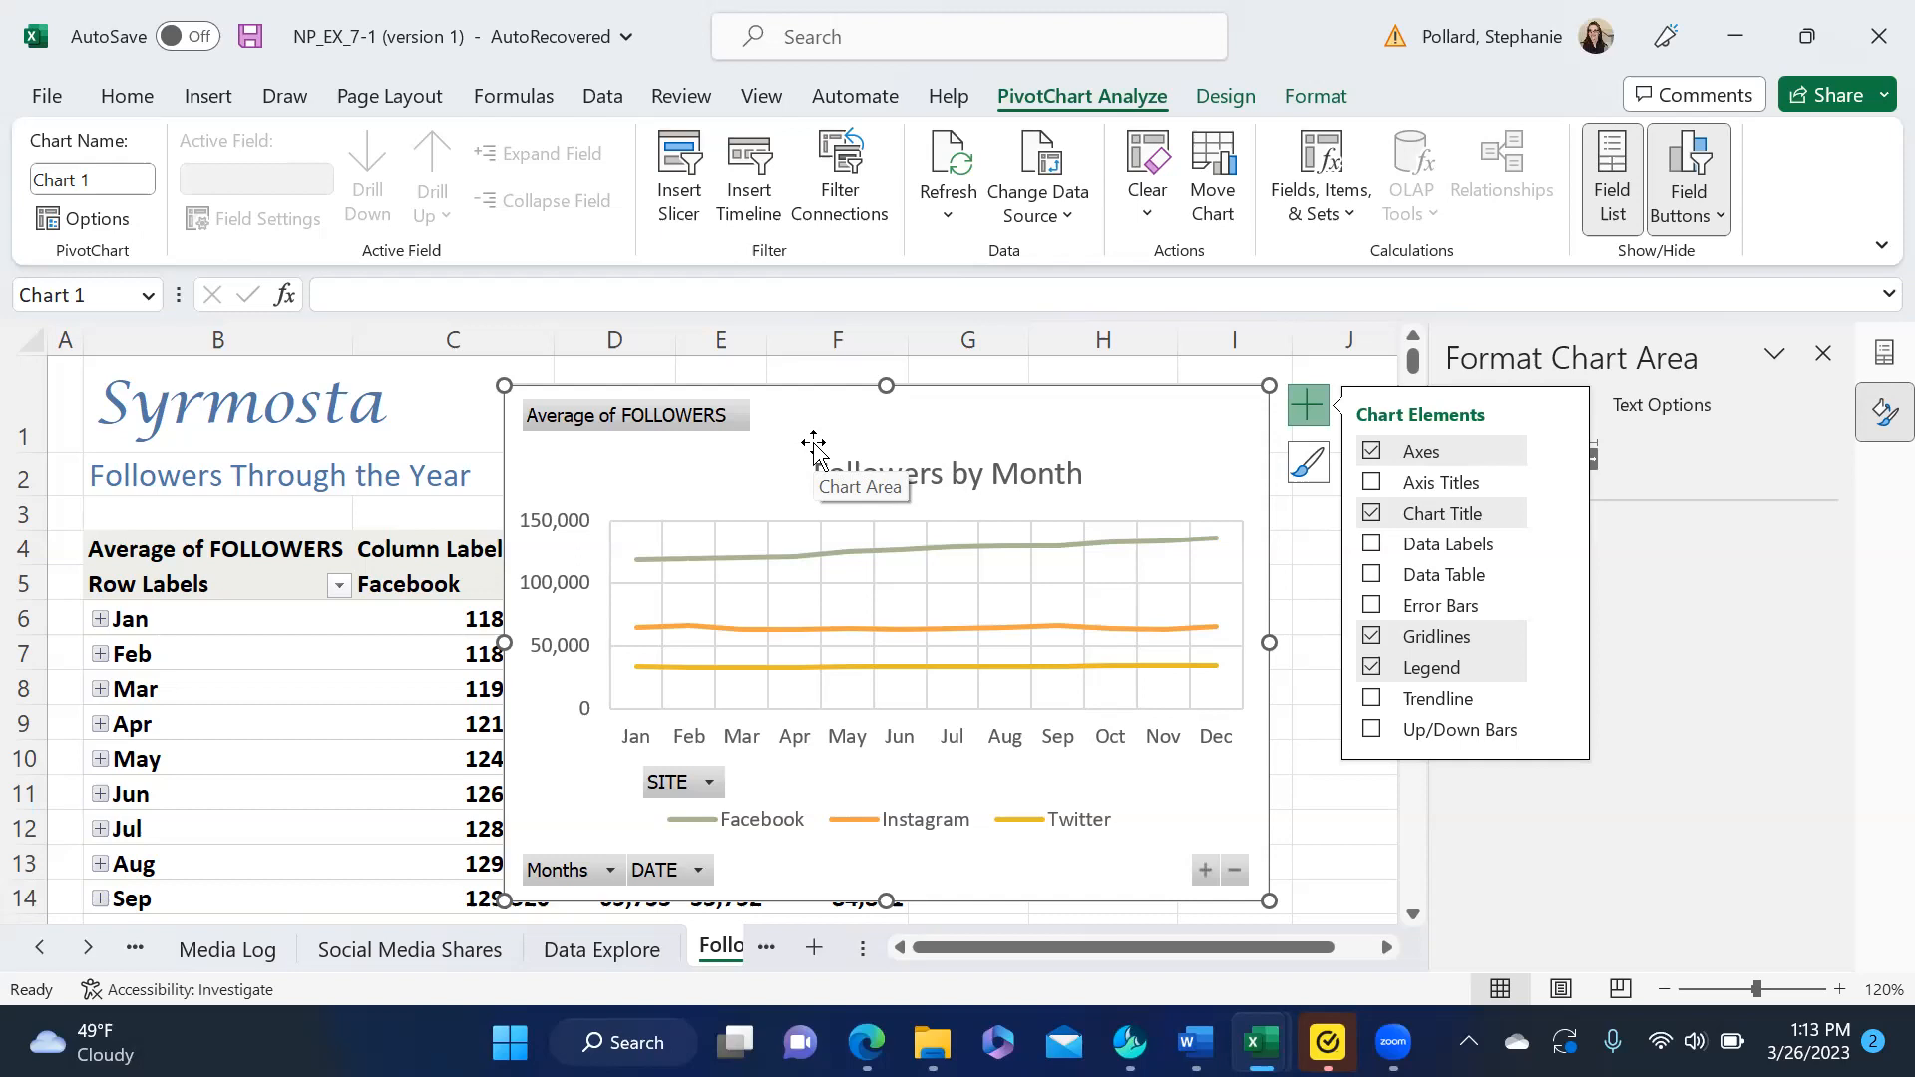
- Rename the PivotTable containing cell B4 as "Followers by Month Pivot"
{"action": "left_click", "coordinate": [151, 540]}
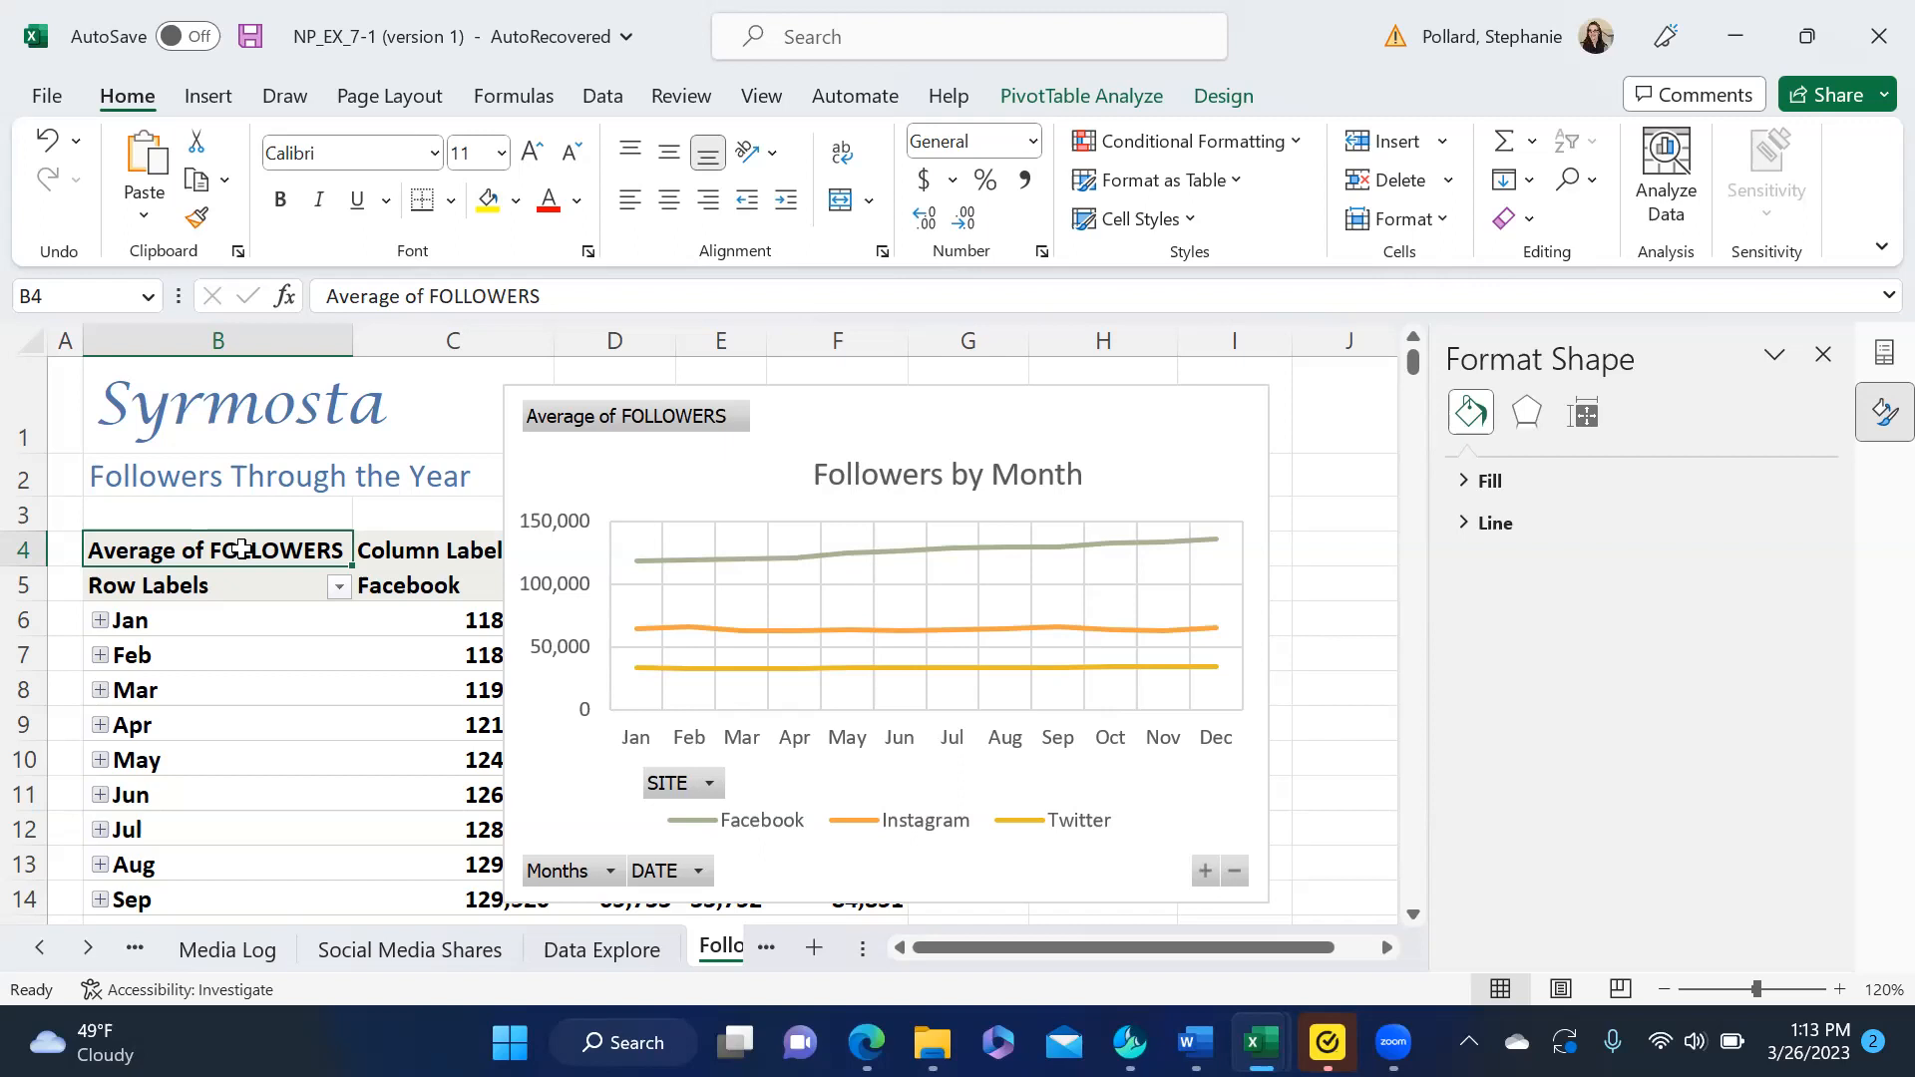
{"action": "left_click", "coordinate": [1049, 98]}
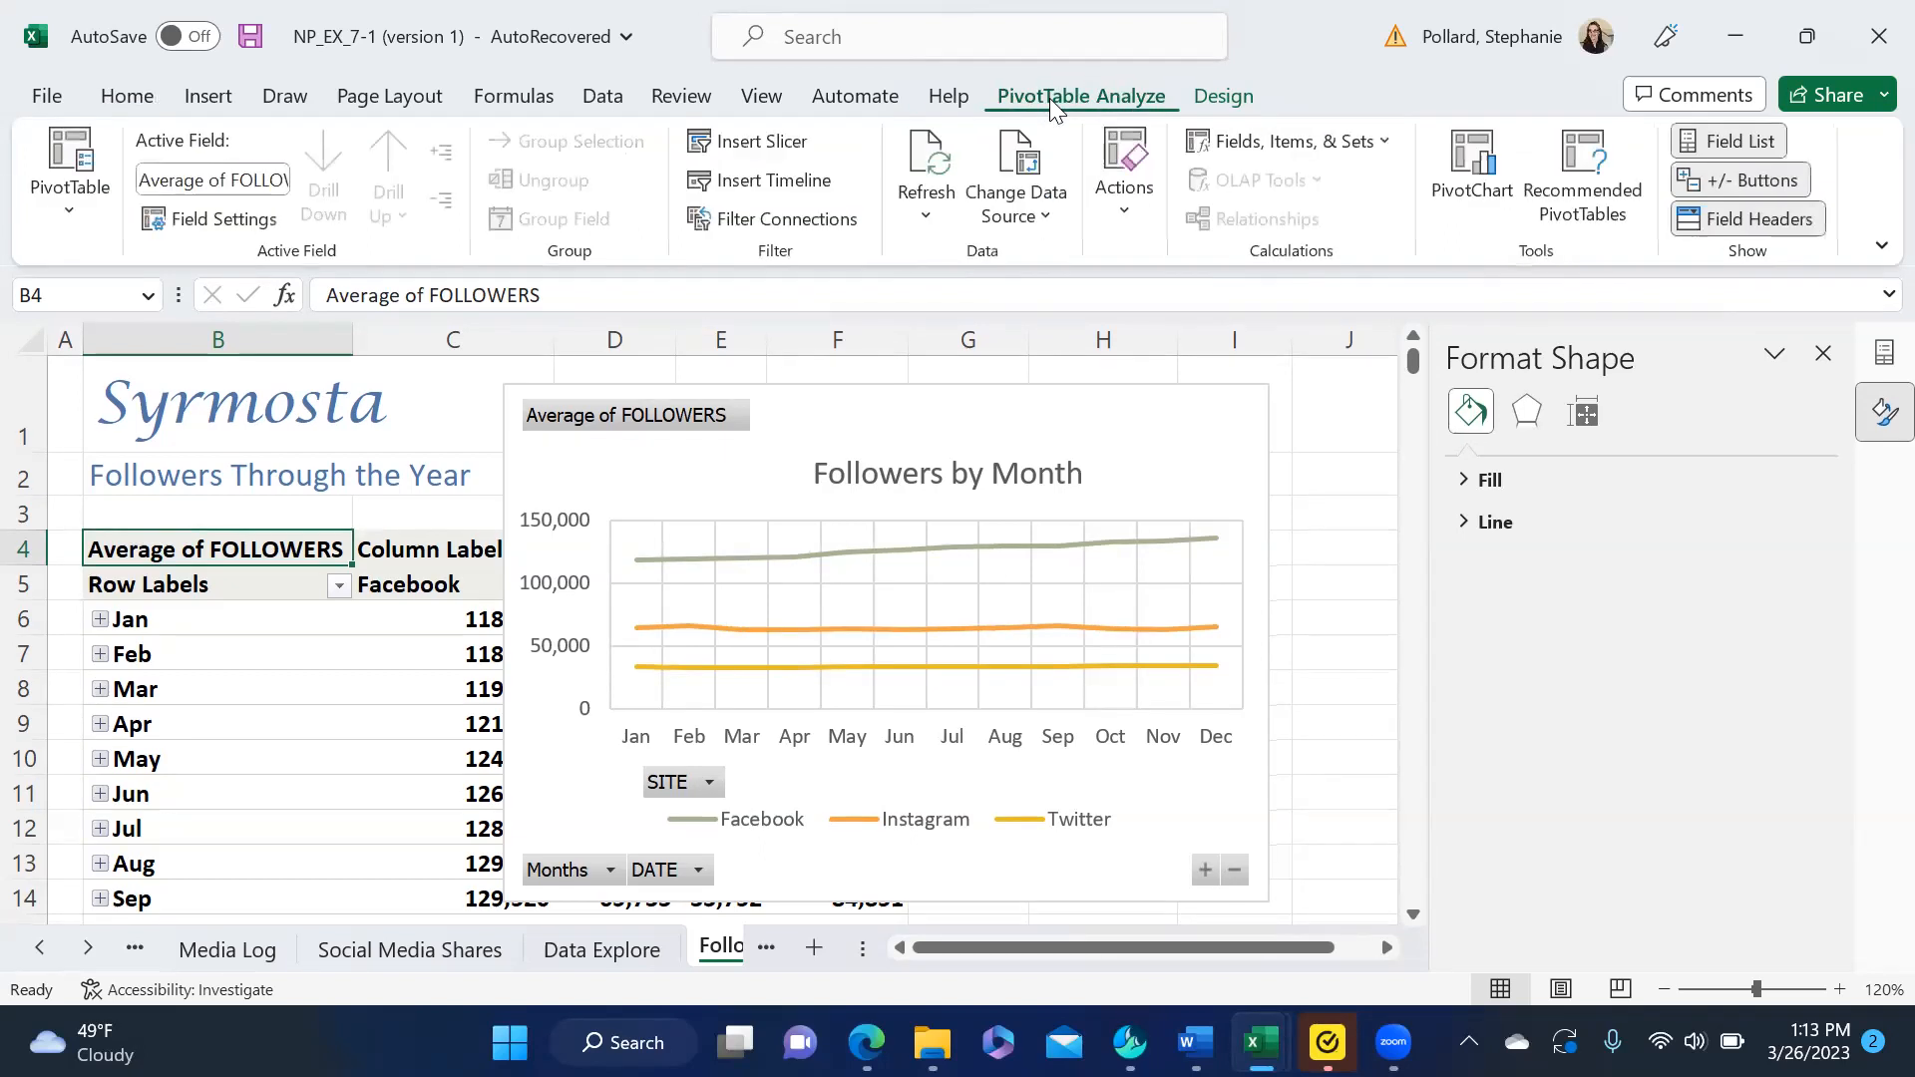
{"action": "left_click", "coordinate": [66, 206]}
{"action": "left_click", "coordinate": [137, 319]}
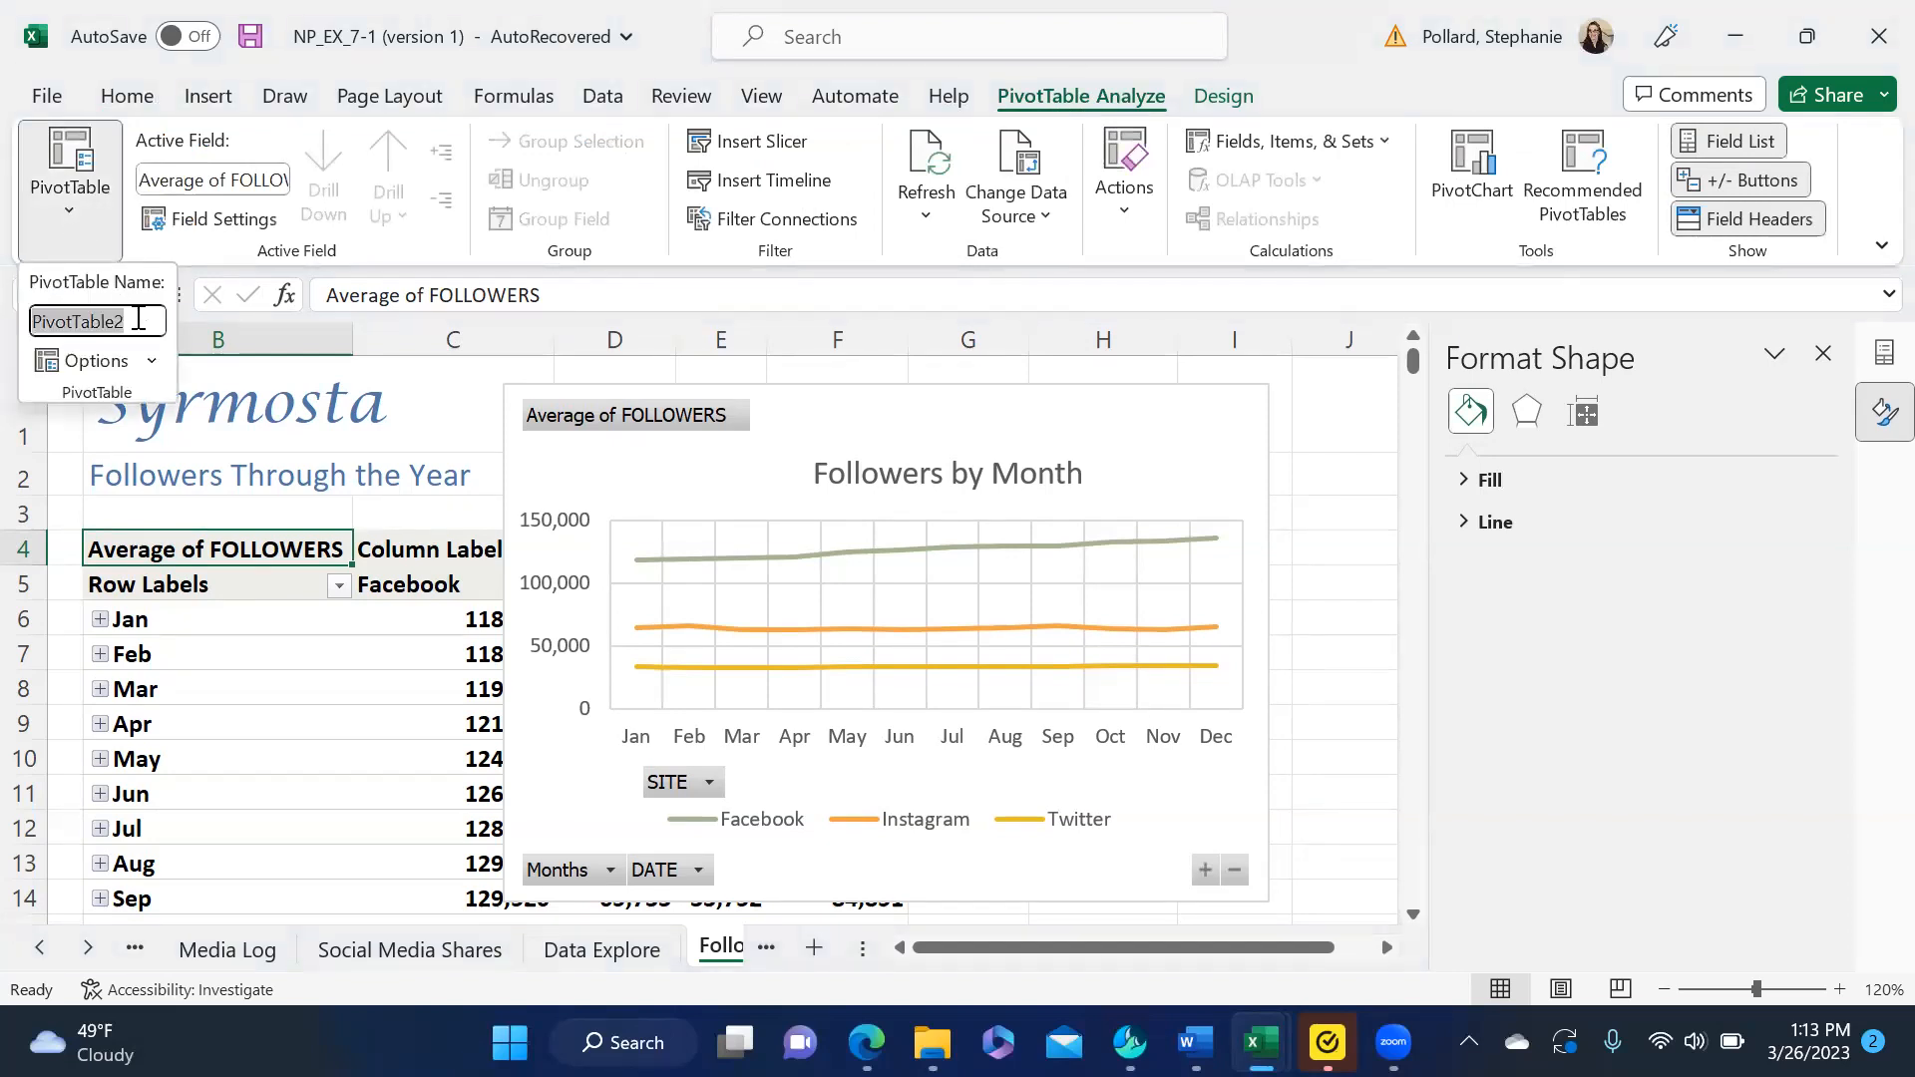
{"action": "type", "text": "F"}
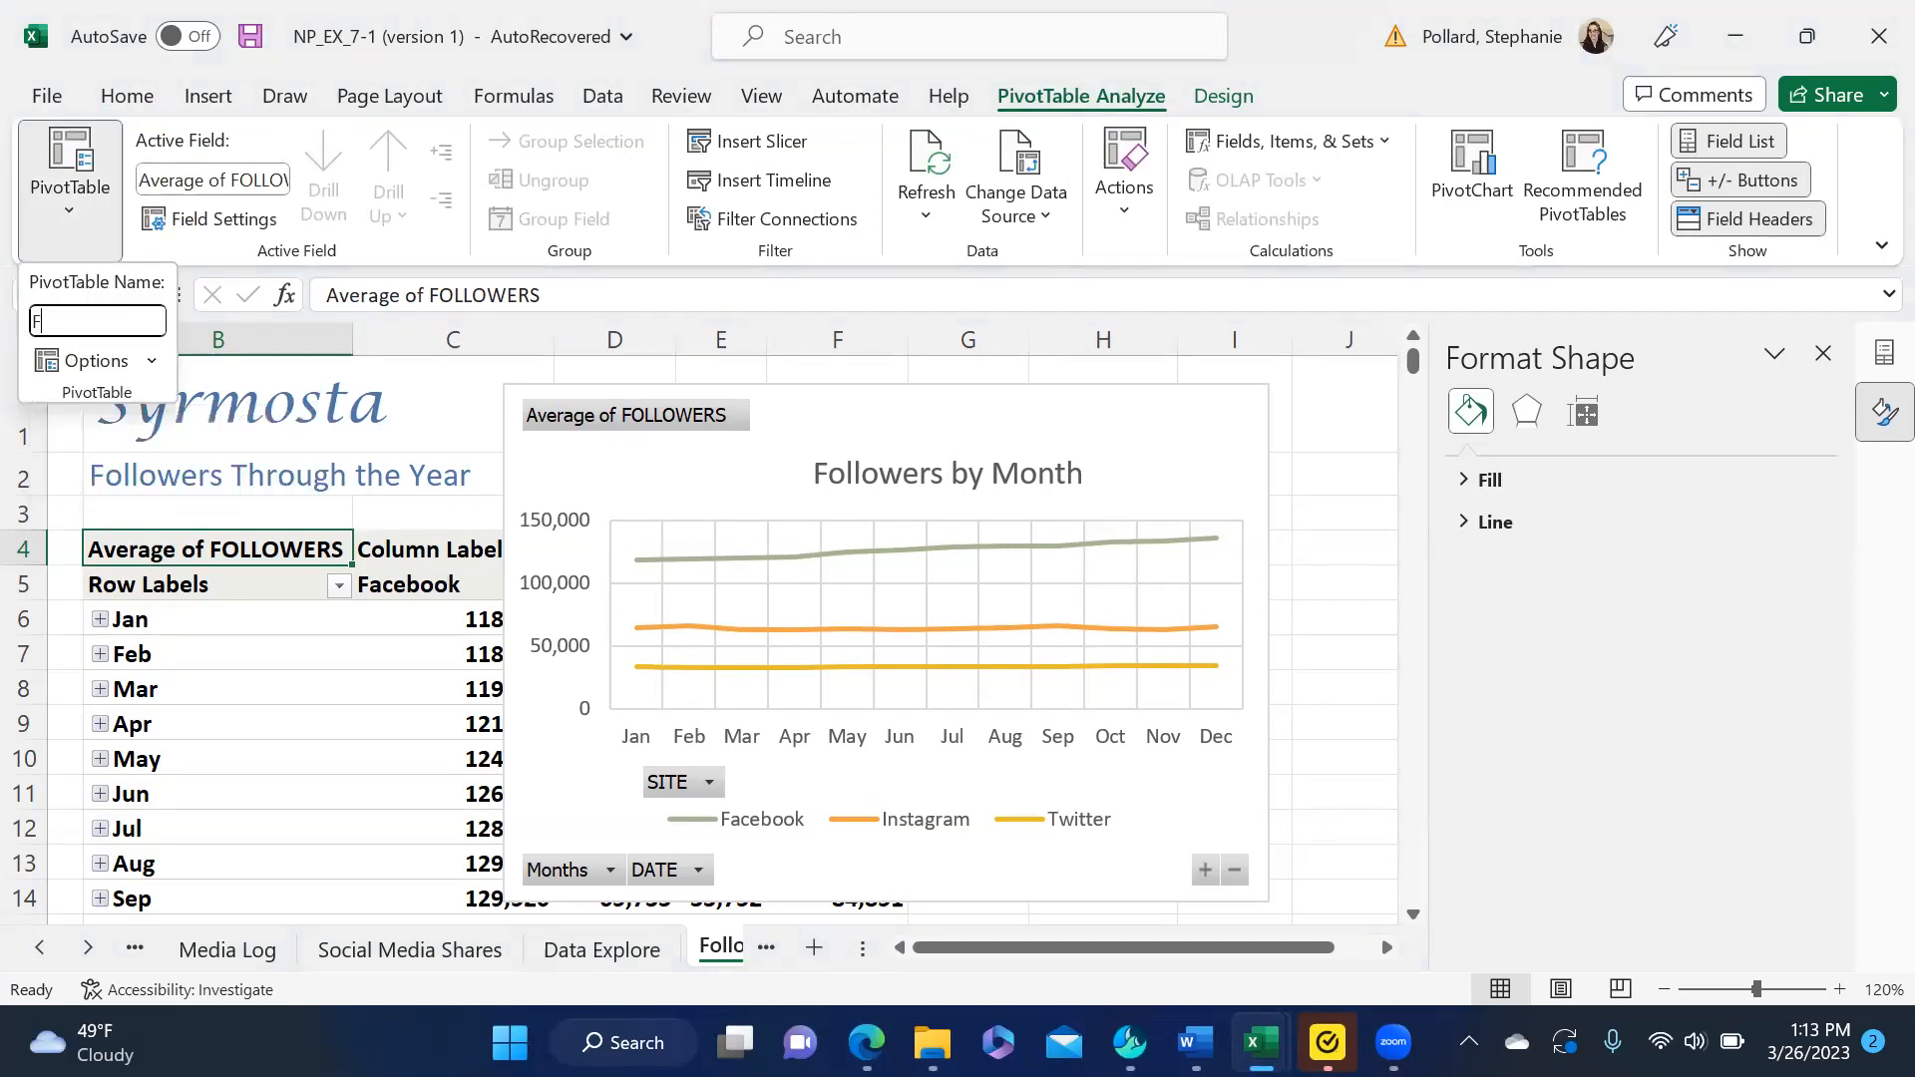
{"action": "type", "text": "ollowers by Month Pivot"}
{"action": "key", "text": "Return"}
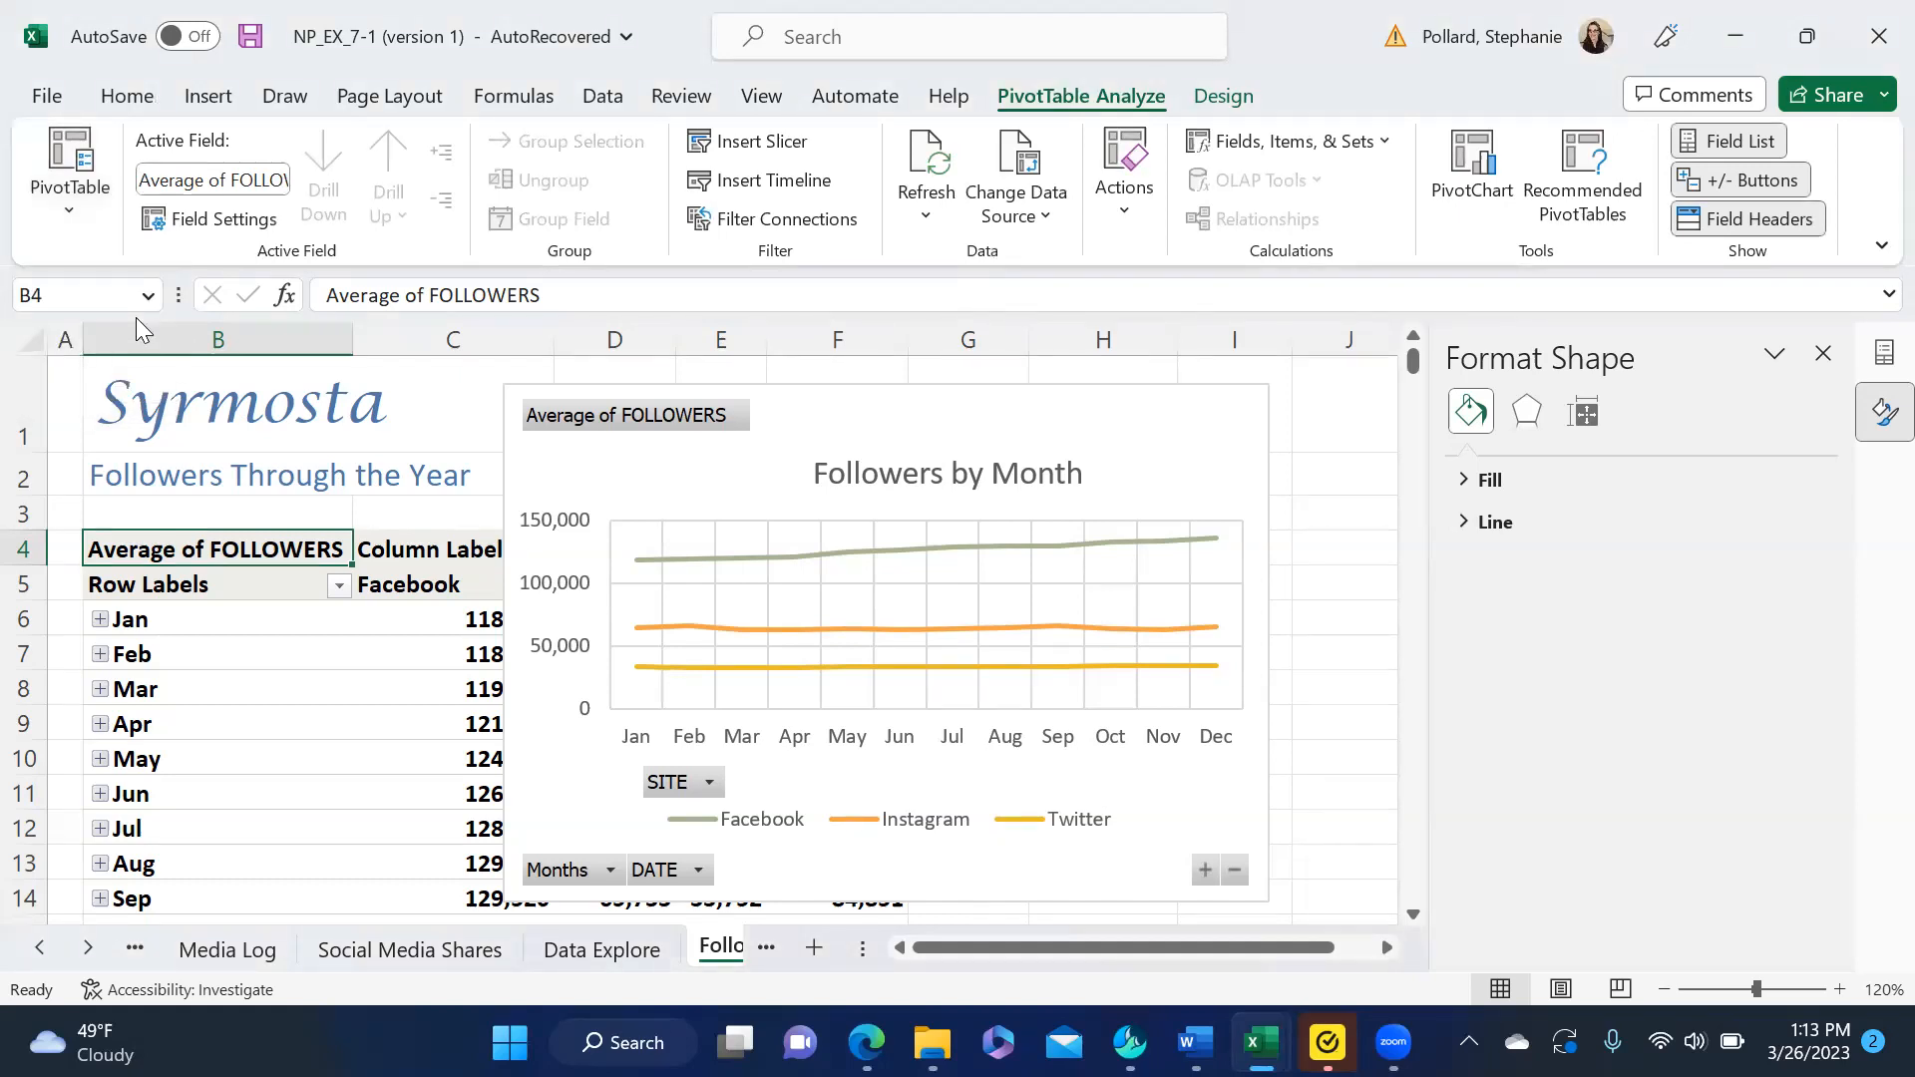
- Move the PivotChart clear of the PivotTable's Row Labels and Facebook columns
{"action": "left_click", "coordinate": [628, 474]}
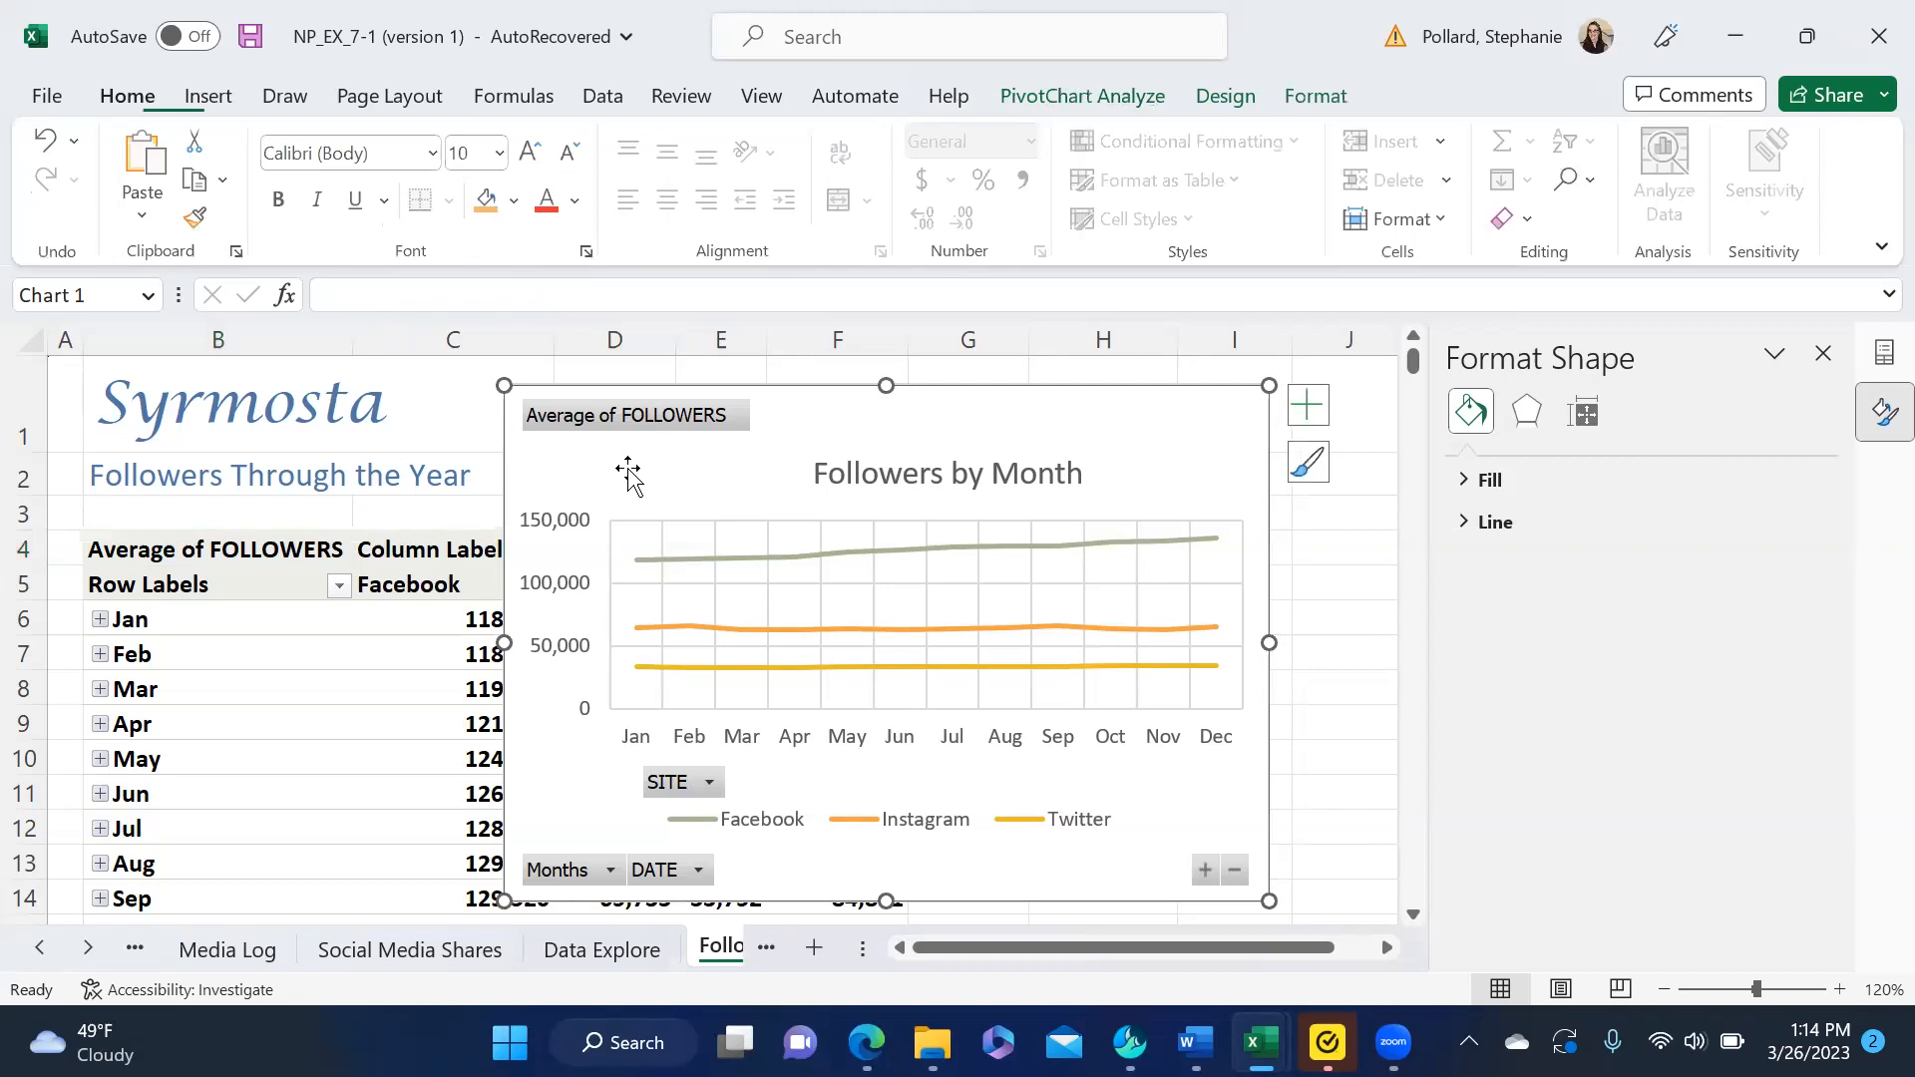
{"action": "left_click", "coordinate": [1097, 100]}
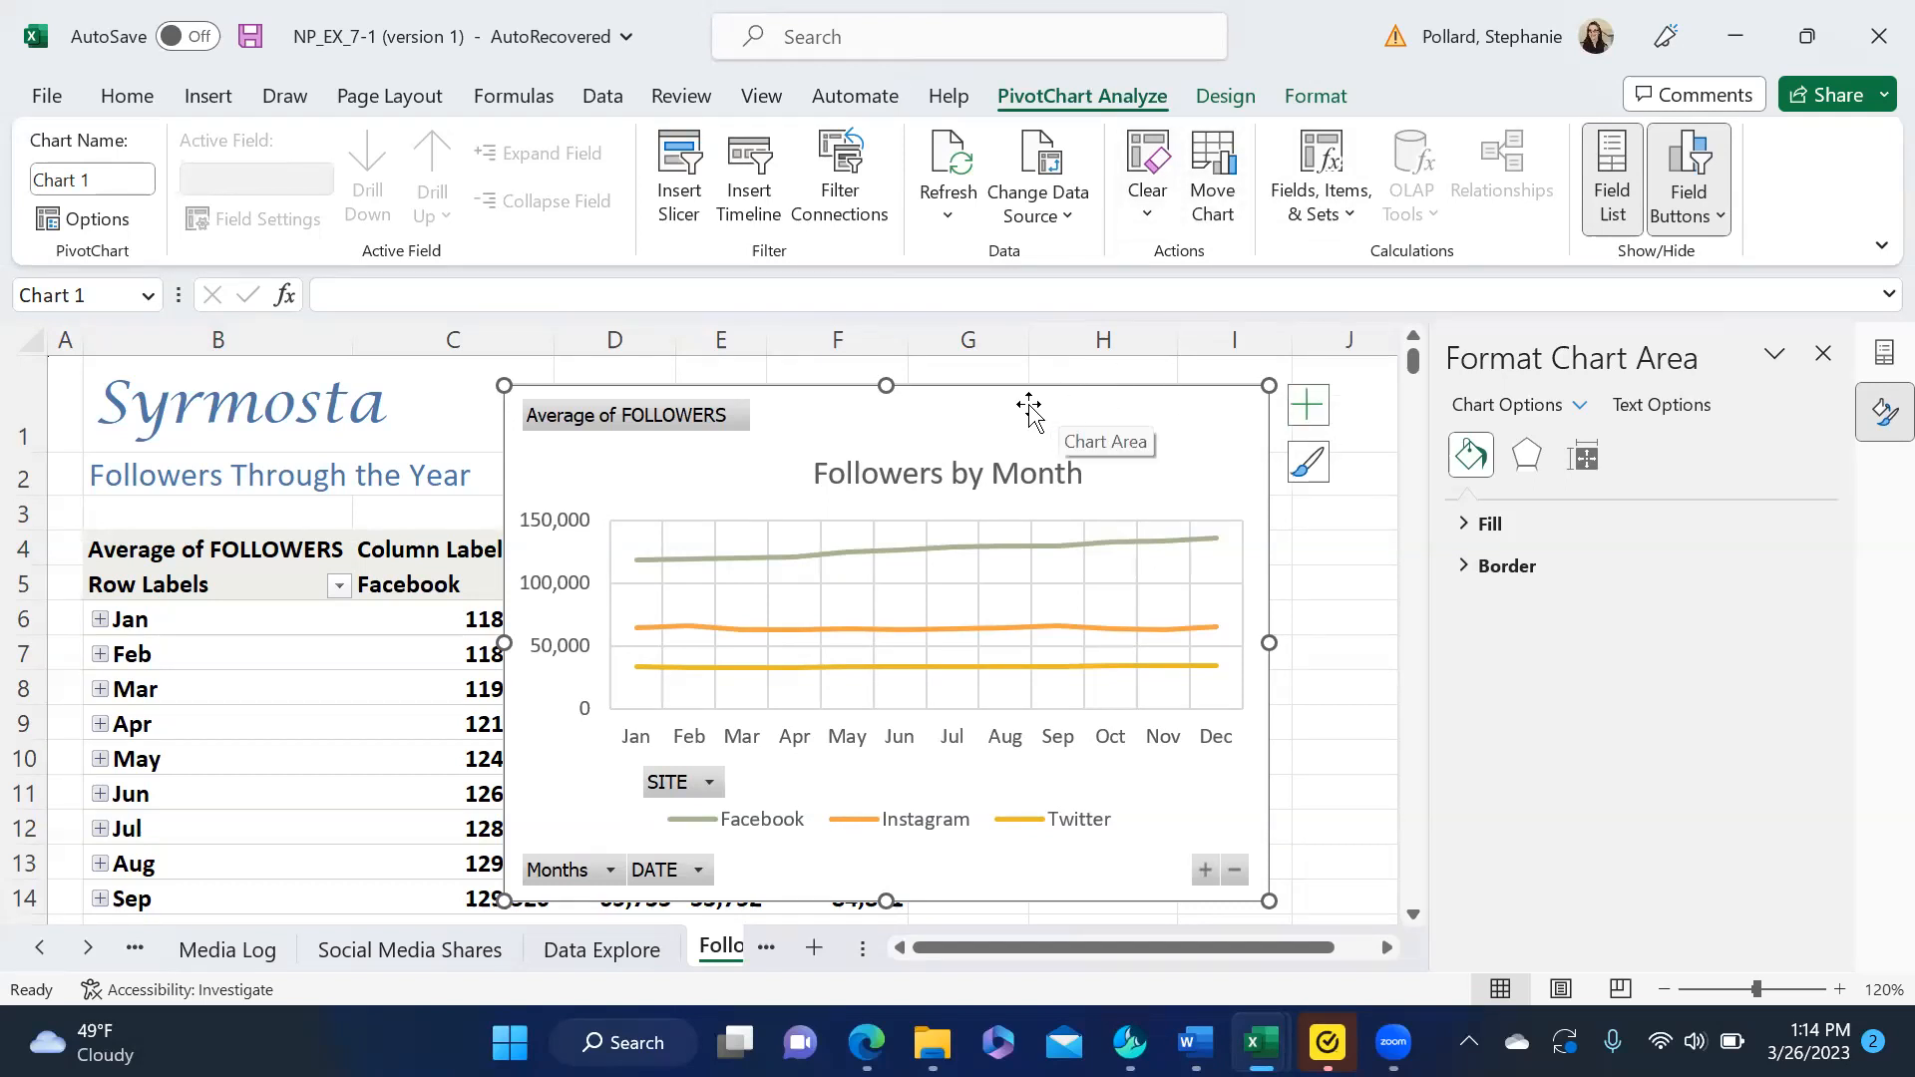
{"action": "left_click_drag", "start_coordinate": [1027, 406], "coordinate": [1173, 448]}
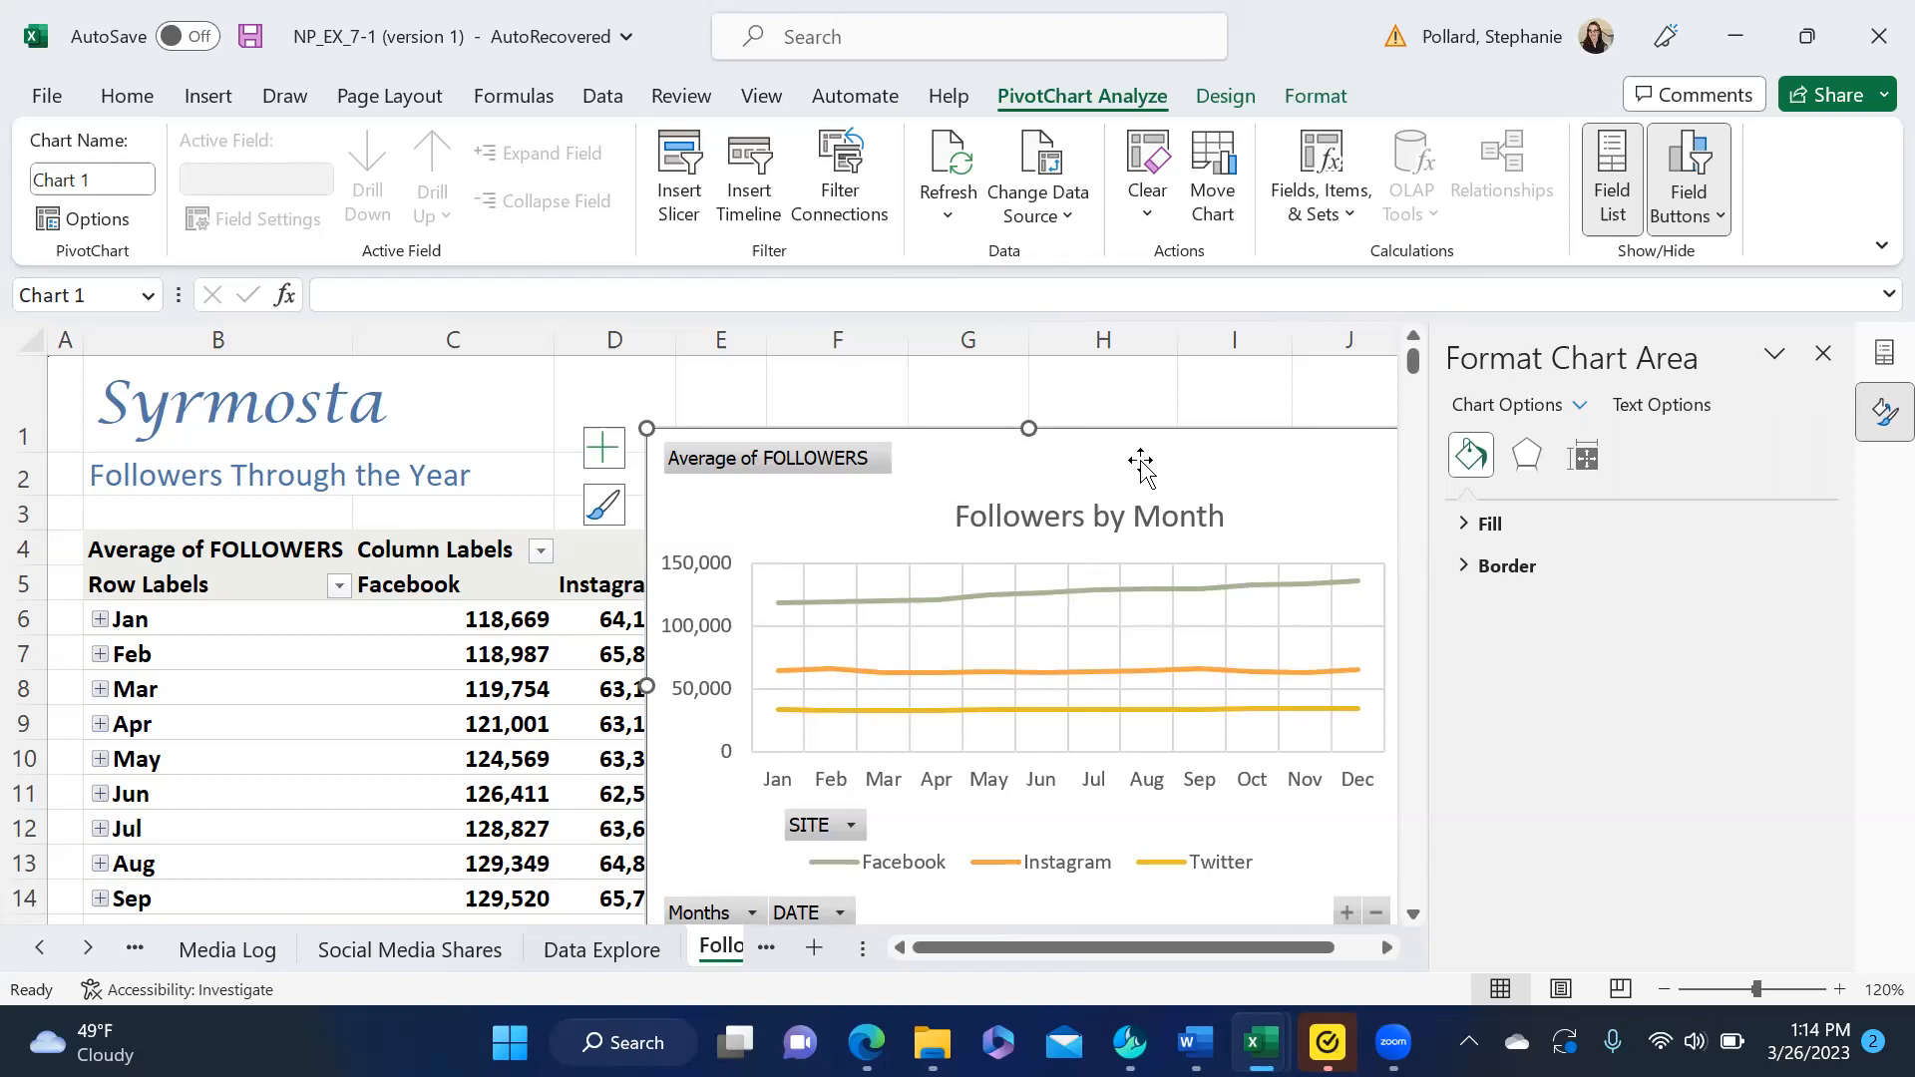
- Move the Followers by Month PivotChart to the Dashboard sheet as an embedded object
{"action": "left_click", "coordinate": [1210, 196]}
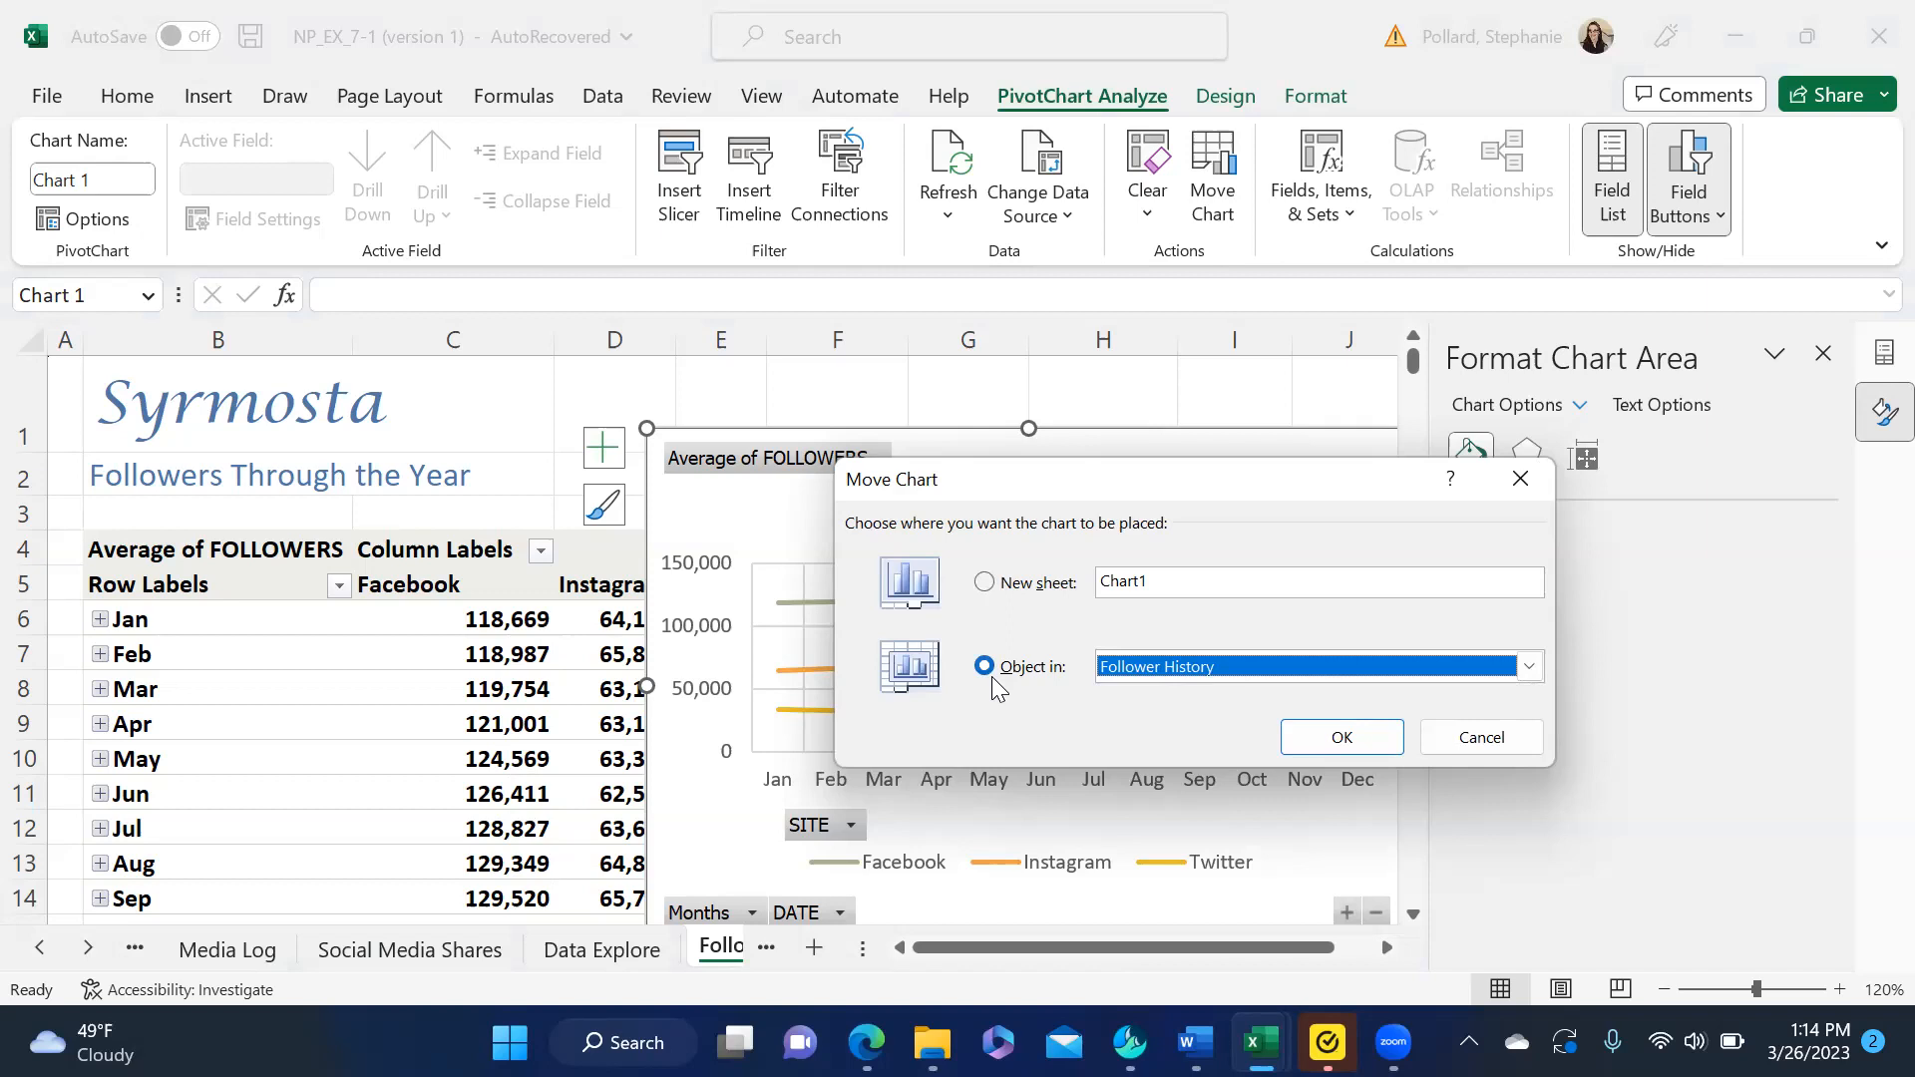
{"action": "left_click", "coordinate": [1526, 676]}
{"action": "left_click", "coordinate": [1336, 695]}
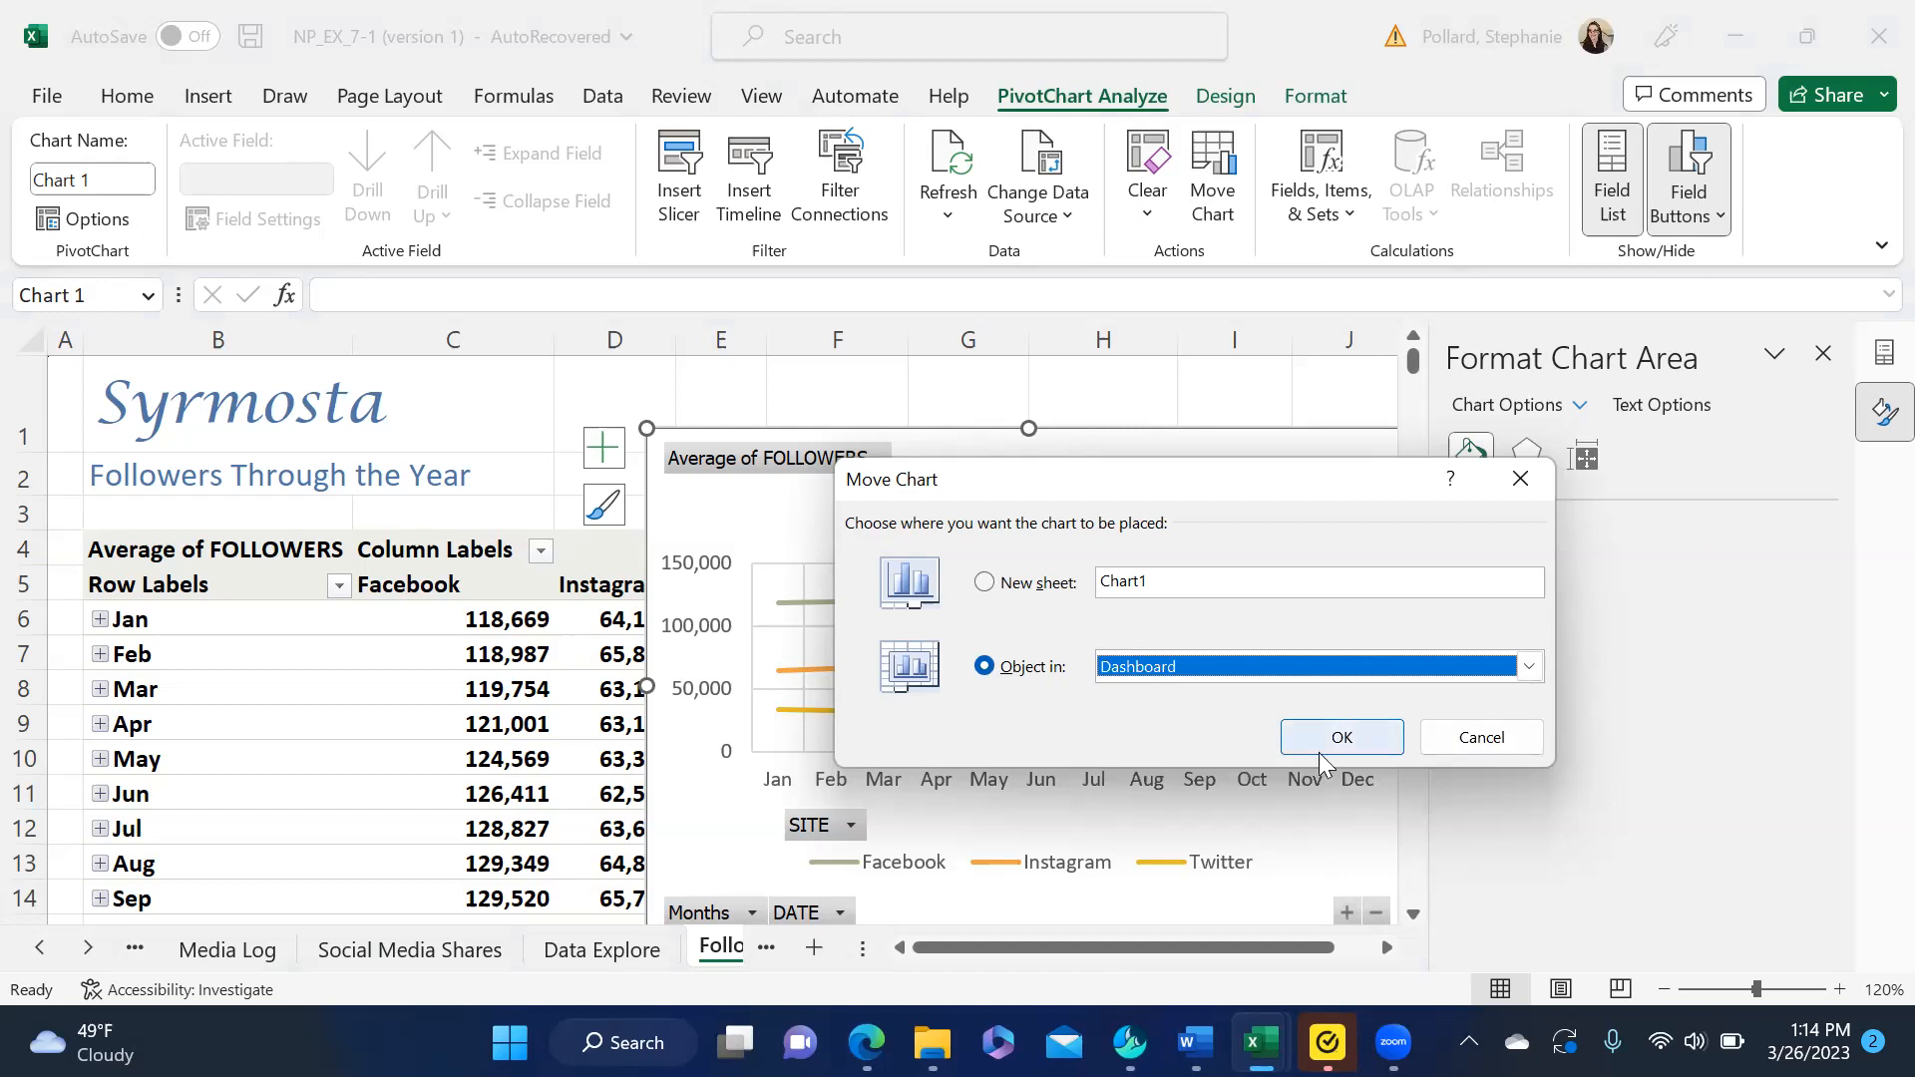
{"action": "left_click", "coordinate": [1331, 740]}
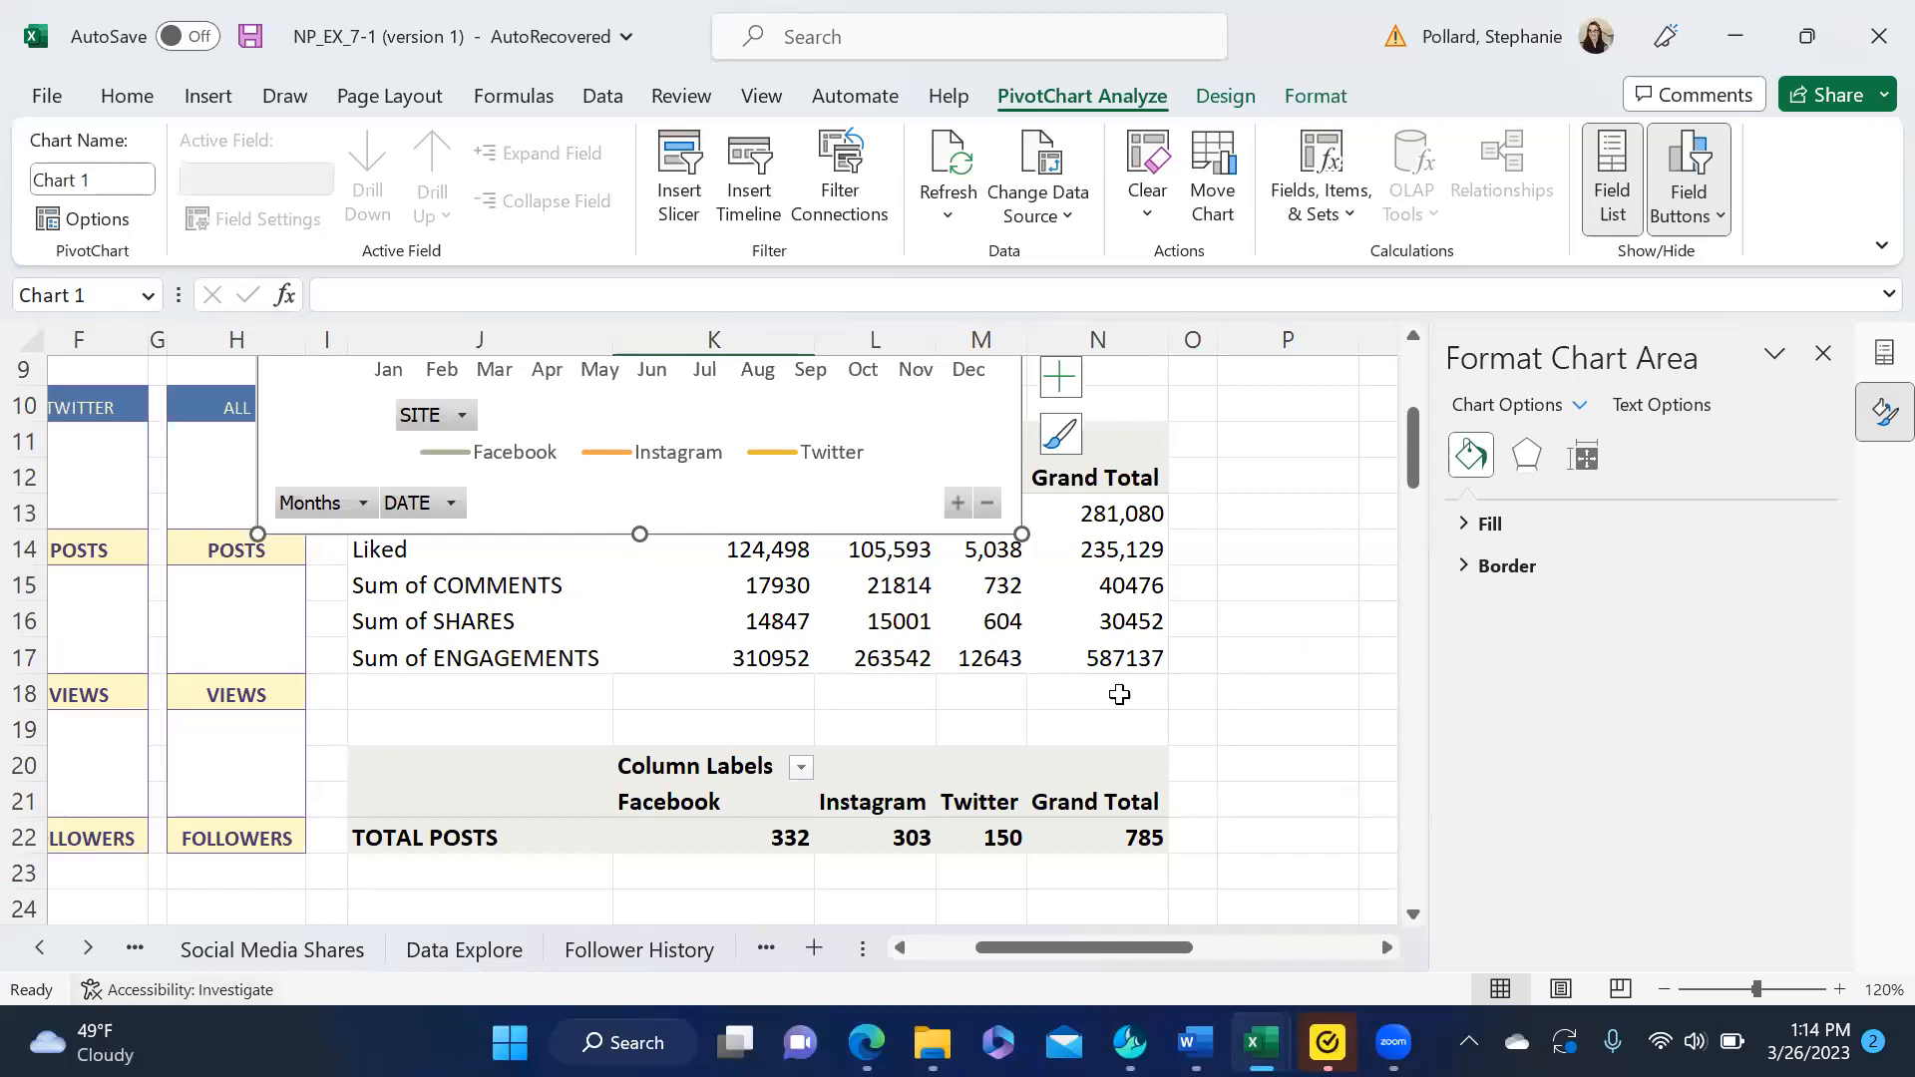
- Move the PivotChart on the Dashboard sheet so its left edge lines up with column B
{"action": "left_click_drag", "start_coordinate": [1413, 457], "coordinate": [1429, 377]}
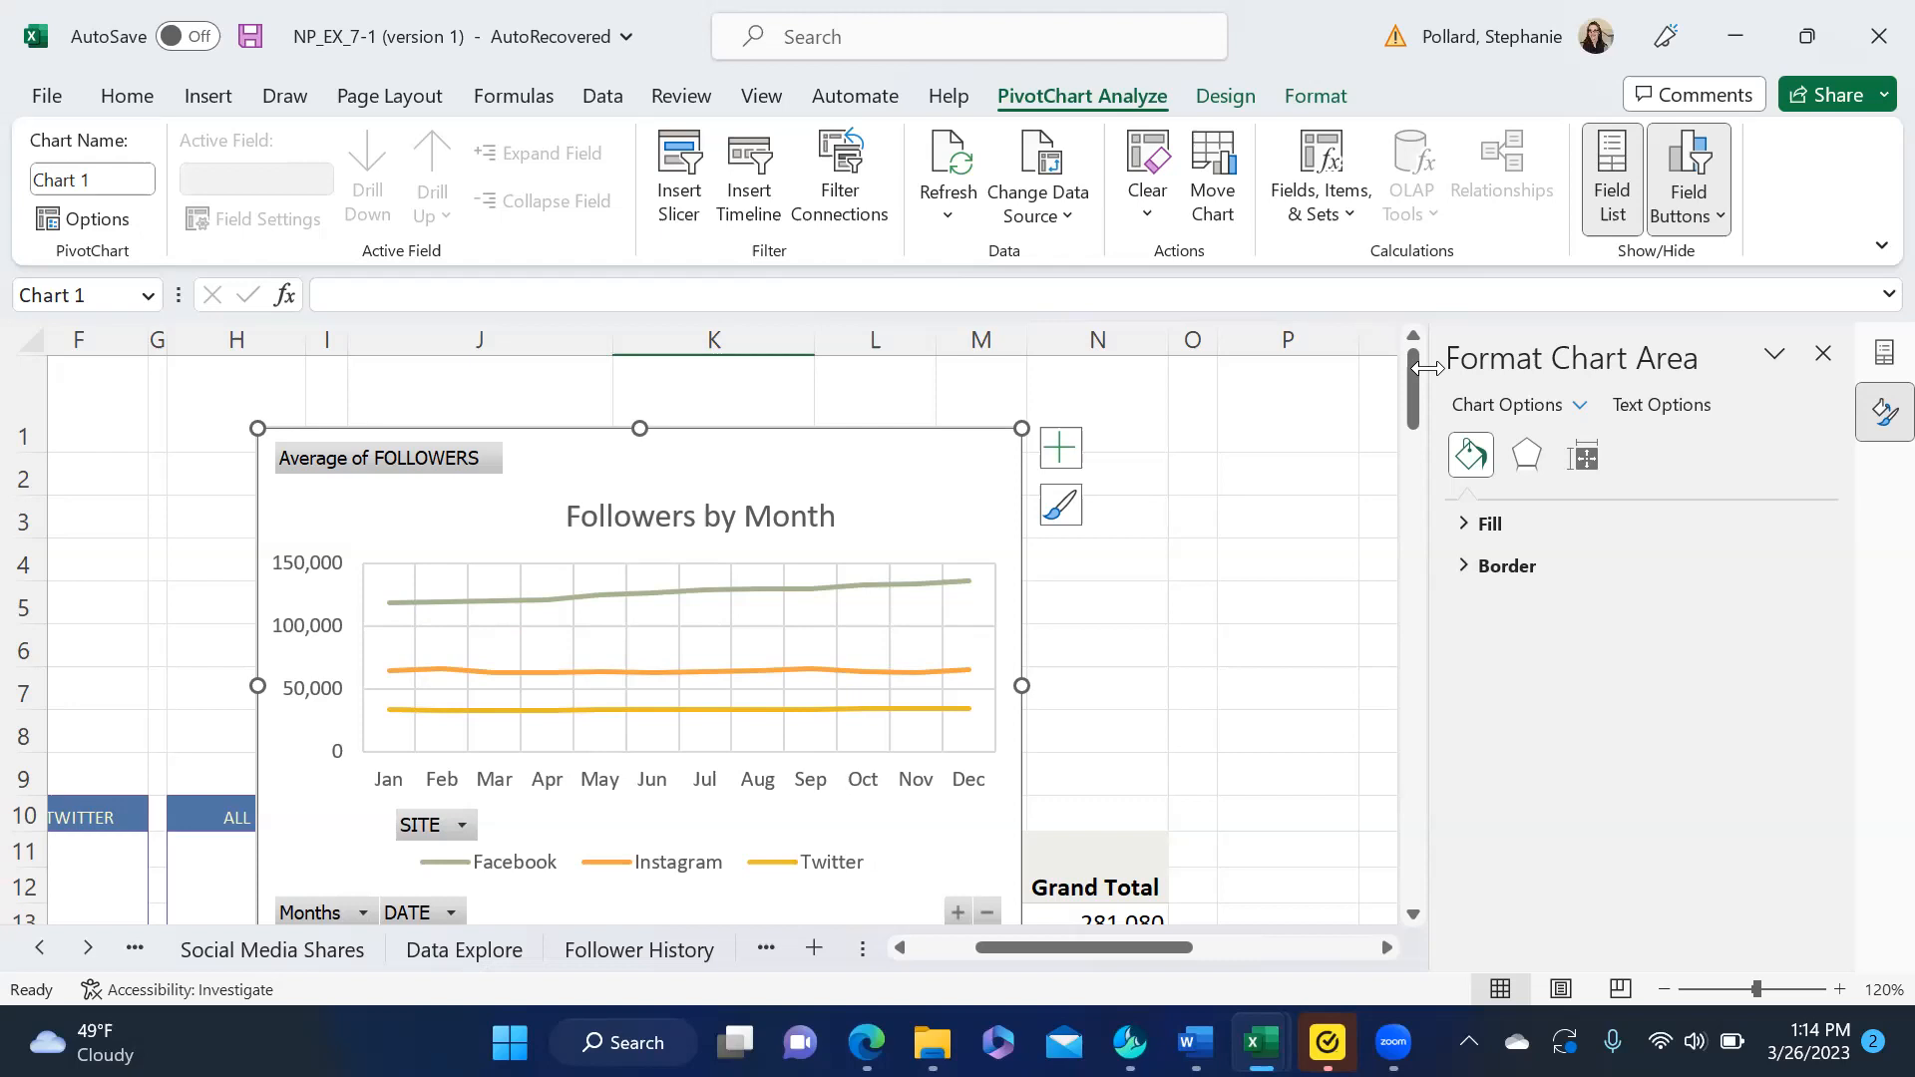
{"action": "mouse_move", "coordinate": [1414, 377]}
{"action": "left_mouse_down"}
{"action": "mouse_move", "coordinate": [1412, 399]}
{"action": "mouse_move", "coordinate": [1419, 345]}
{"action": "left_mouse_up"}
{"action": "left_click_drag", "start_coordinate": [697, 478], "coordinate": [449, 453]}
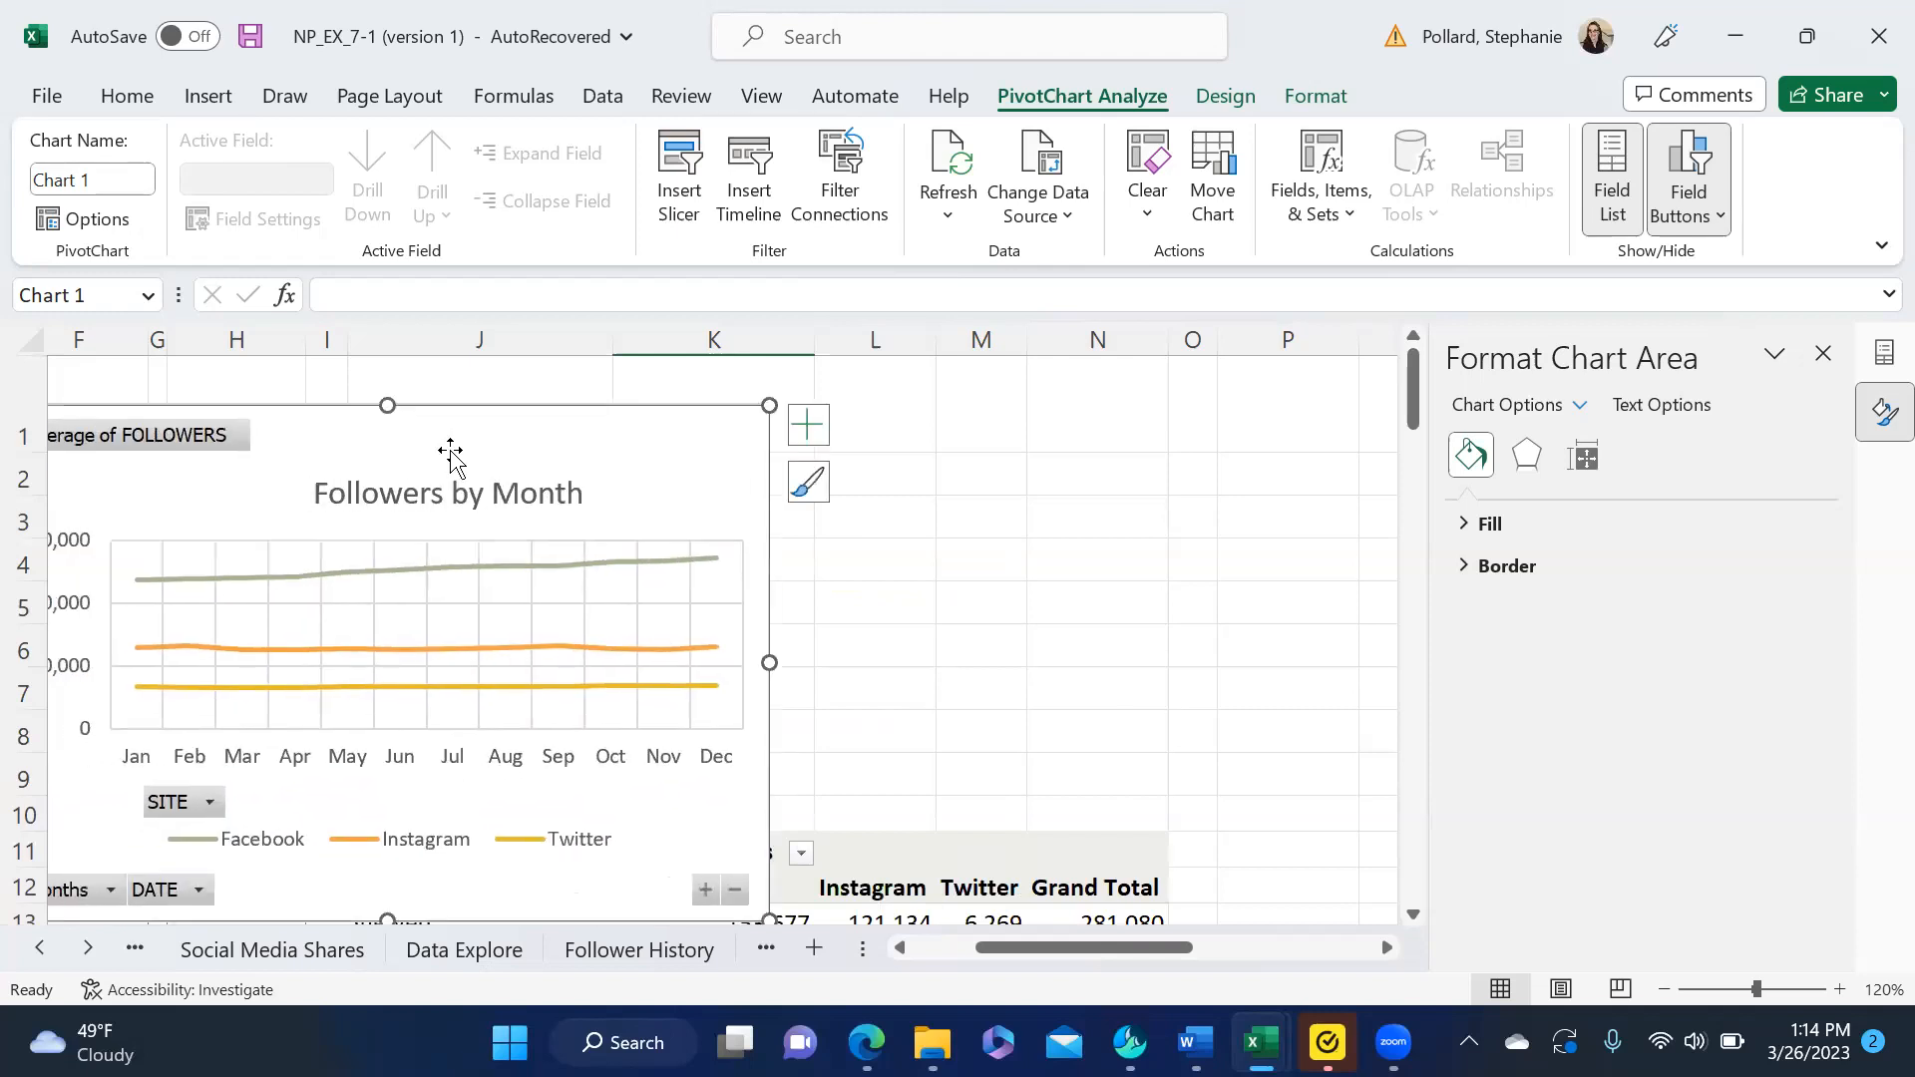
{"action": "left_click_drag", "start_coordinate": [1016, 948], "coordinate": [919, 971]}
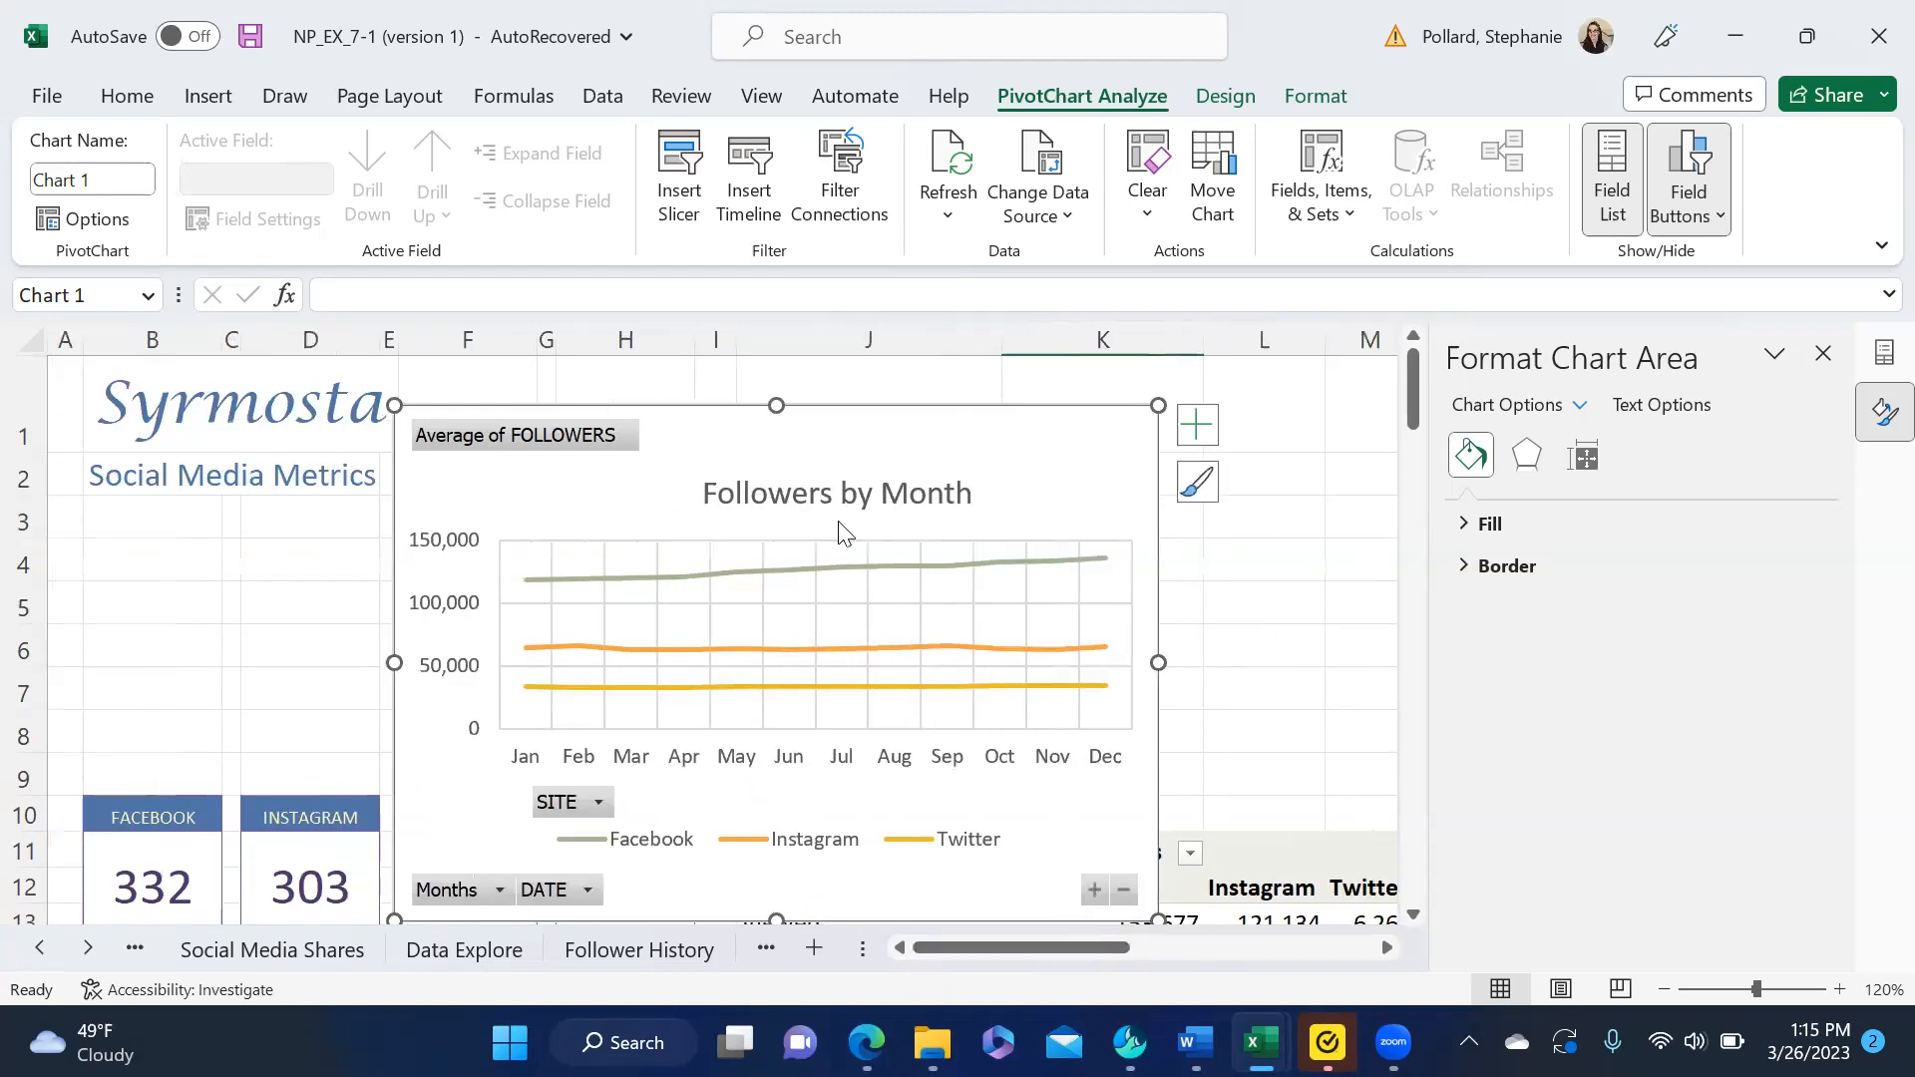
{"action": "left_click_drag", "start_coordinate": [838, 440], "coordinate": [523, 483]}
- Move the PivotChart below the FOLLOWERS boxes so its upper-left corner sits in cell B24
{"action": "left_click_drag", "start_coordinate": [1408, 401], "coordinate": [1414, 467]}
{"action": "left_click_drag", "start_coordinate": [707, 422], "coordinate": [672, 628]}
{"action": "left_click_drag", "start_coordinate": [638, 481], "coordinate": [688, 419]}
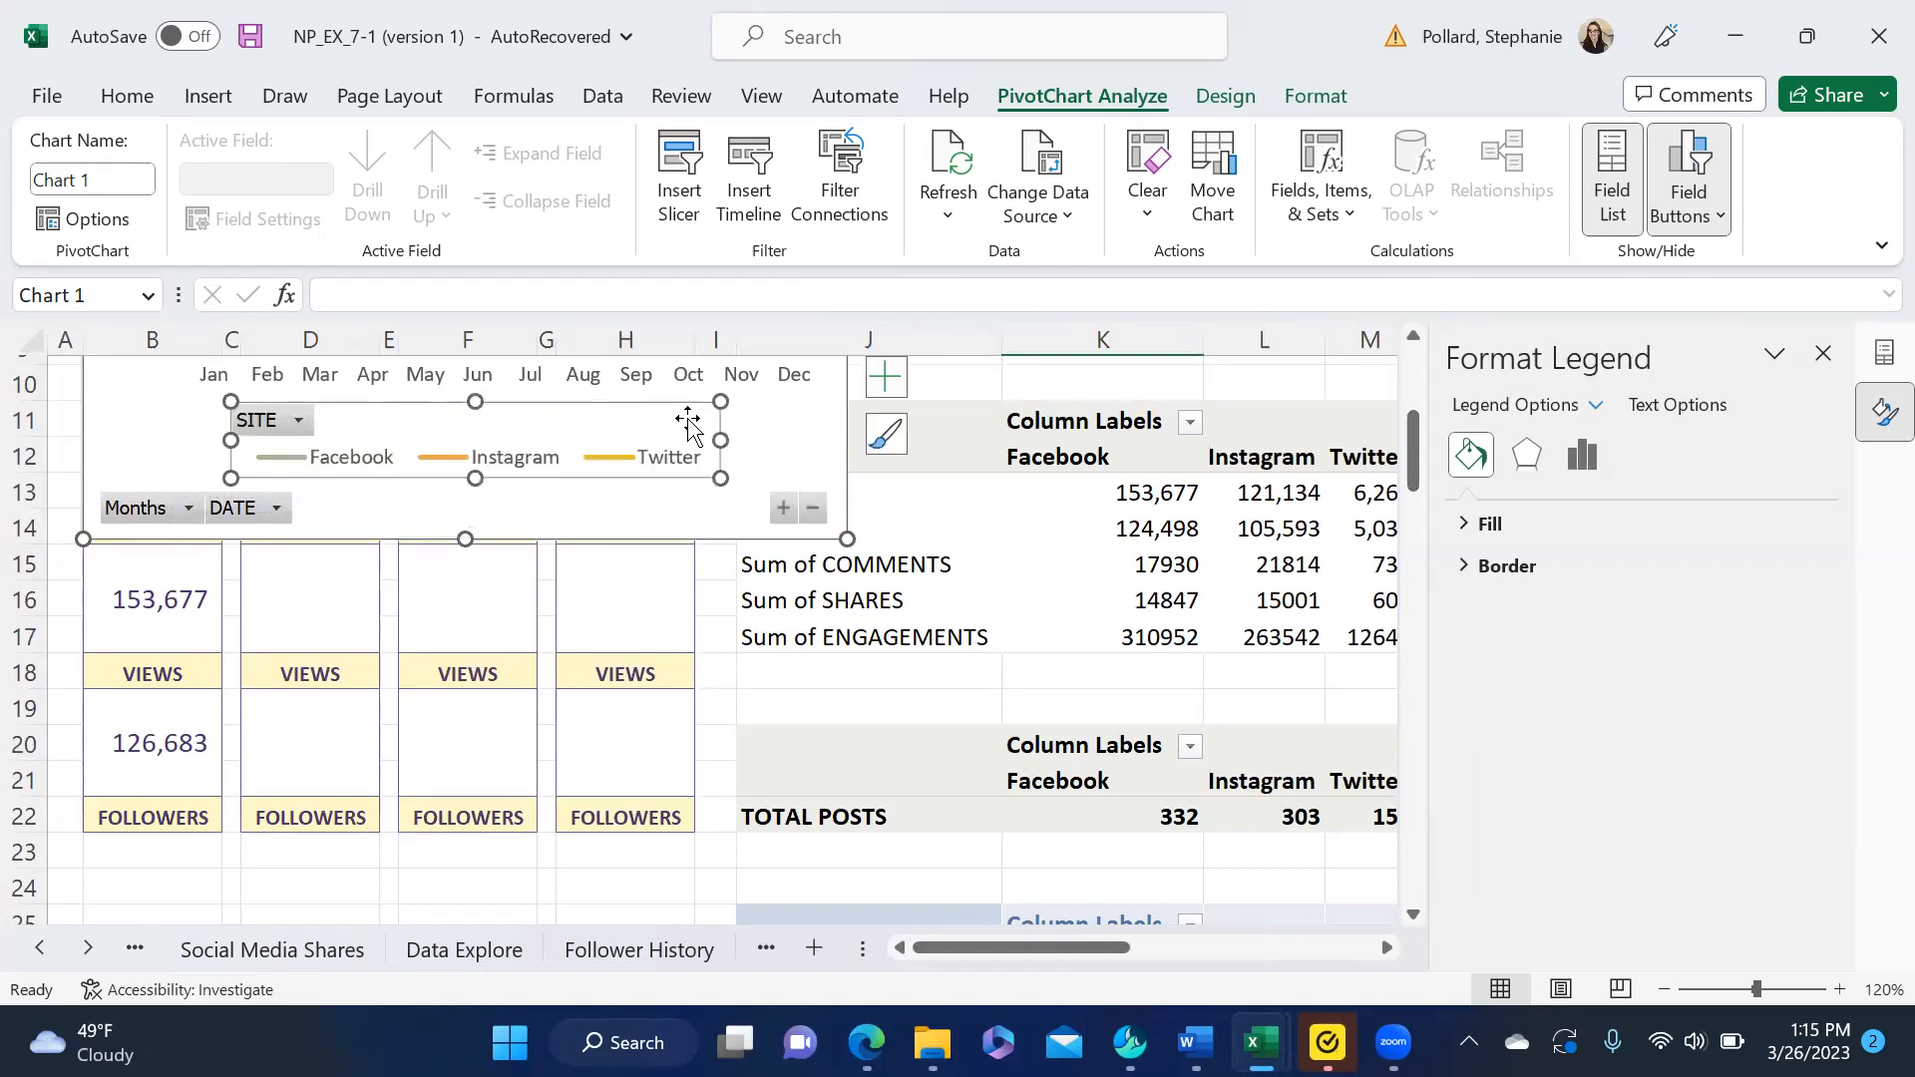
{"action": "left_click", "coordinate": [763, 419]}
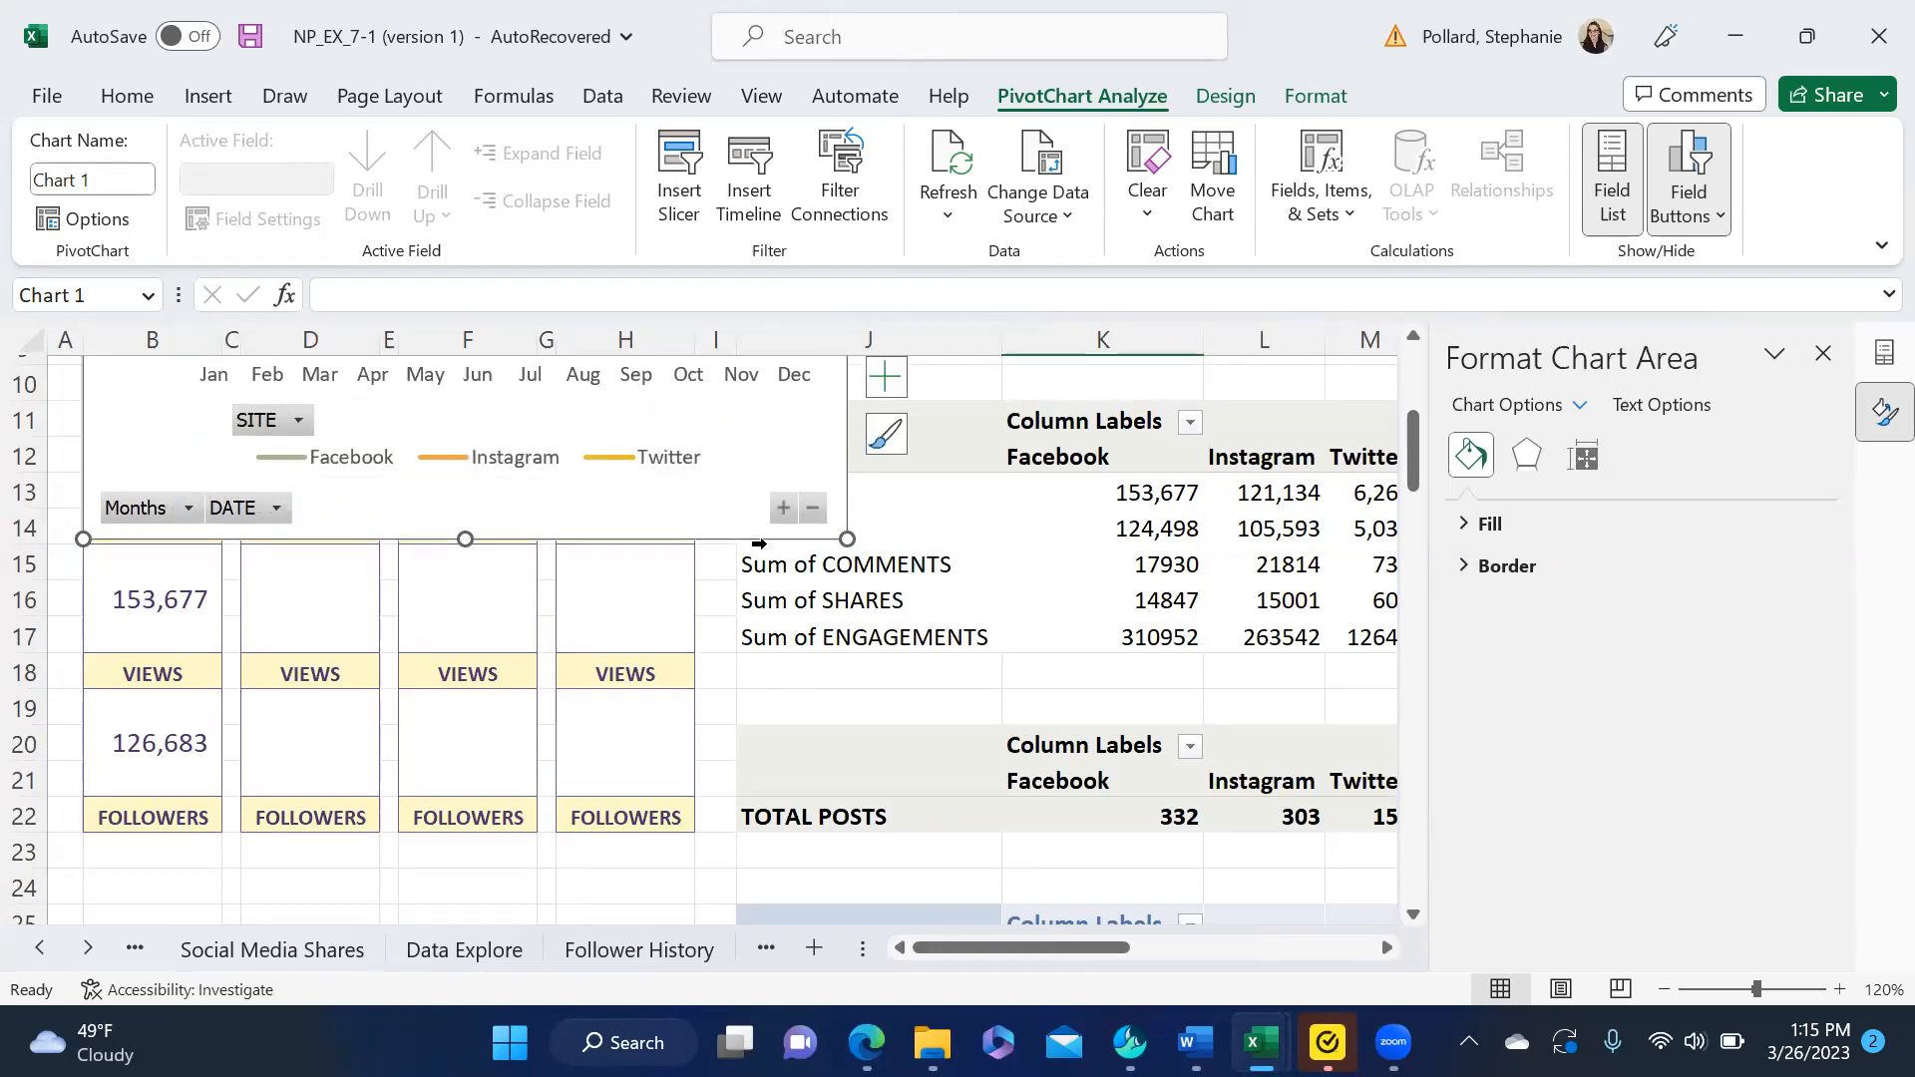
{"action": "left_click_drag", "start_coordinate": [755, 446], "coordinate": [757, 774]}
{"action": "left_click_drag", "start_coordinate": [1412, 474], "coordinate": [1413, 526]}
{"action": "left_click_drag", "start_coordinate": [696, 538], "coordinate": [712, 919]}
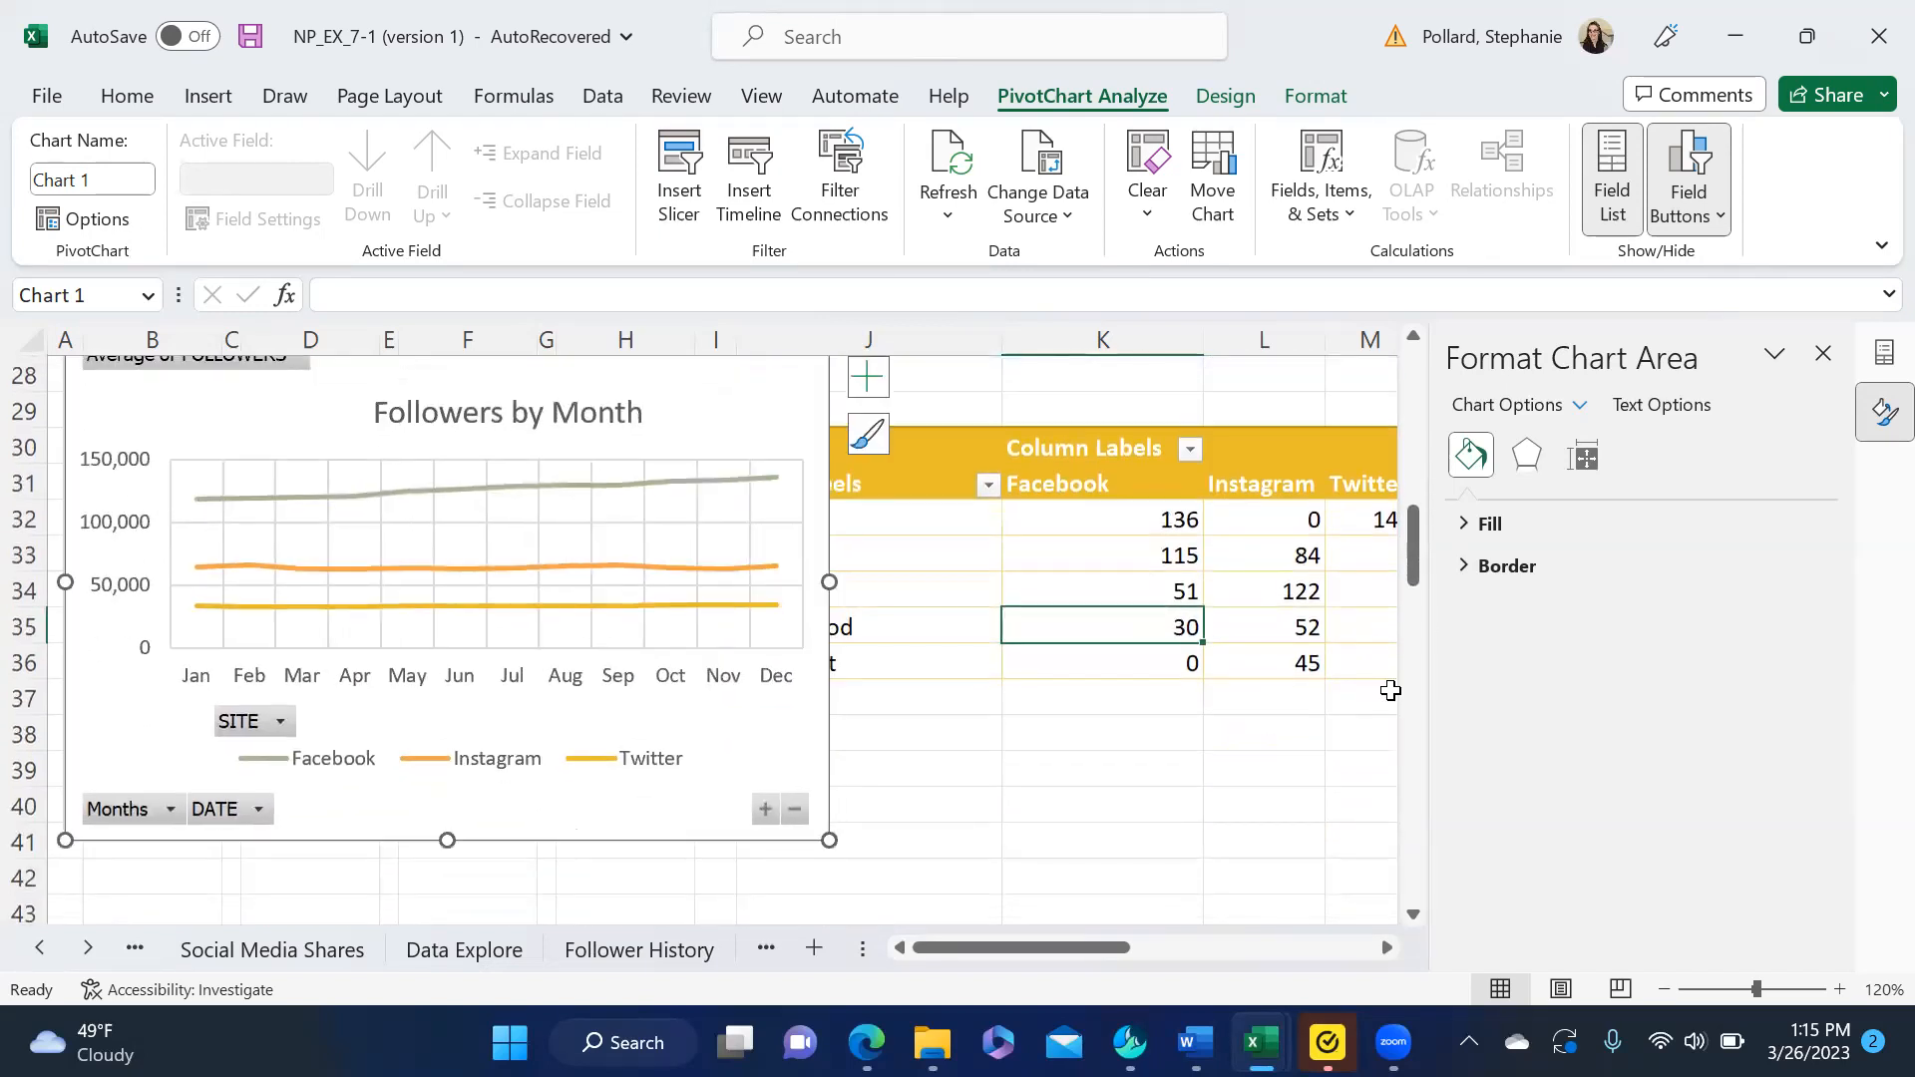
{"action": "left_click_drag", "start_coordinate": [1412, 570], "coordinate": [1416, 535]}
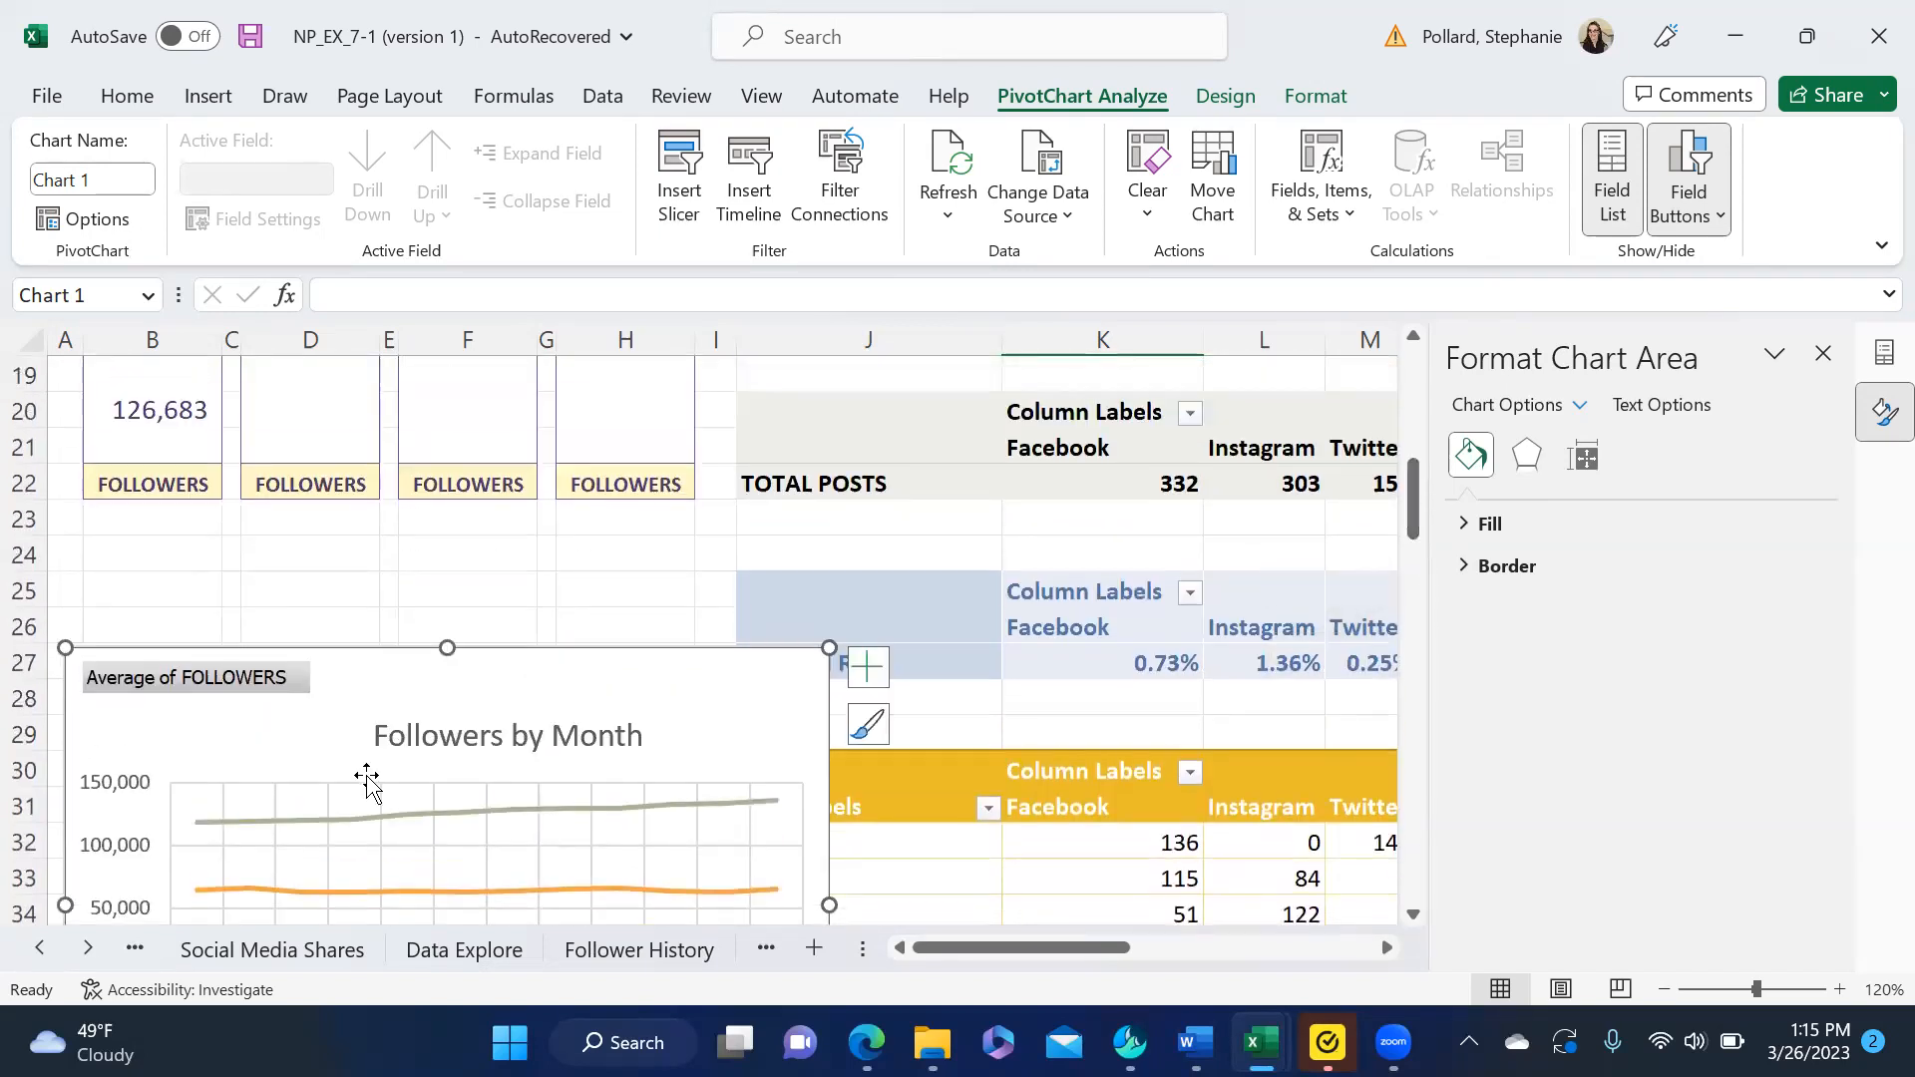
{"action": "left_click_drag", "start_coordinate": [372, 697], "coordinate": [391, 589]}
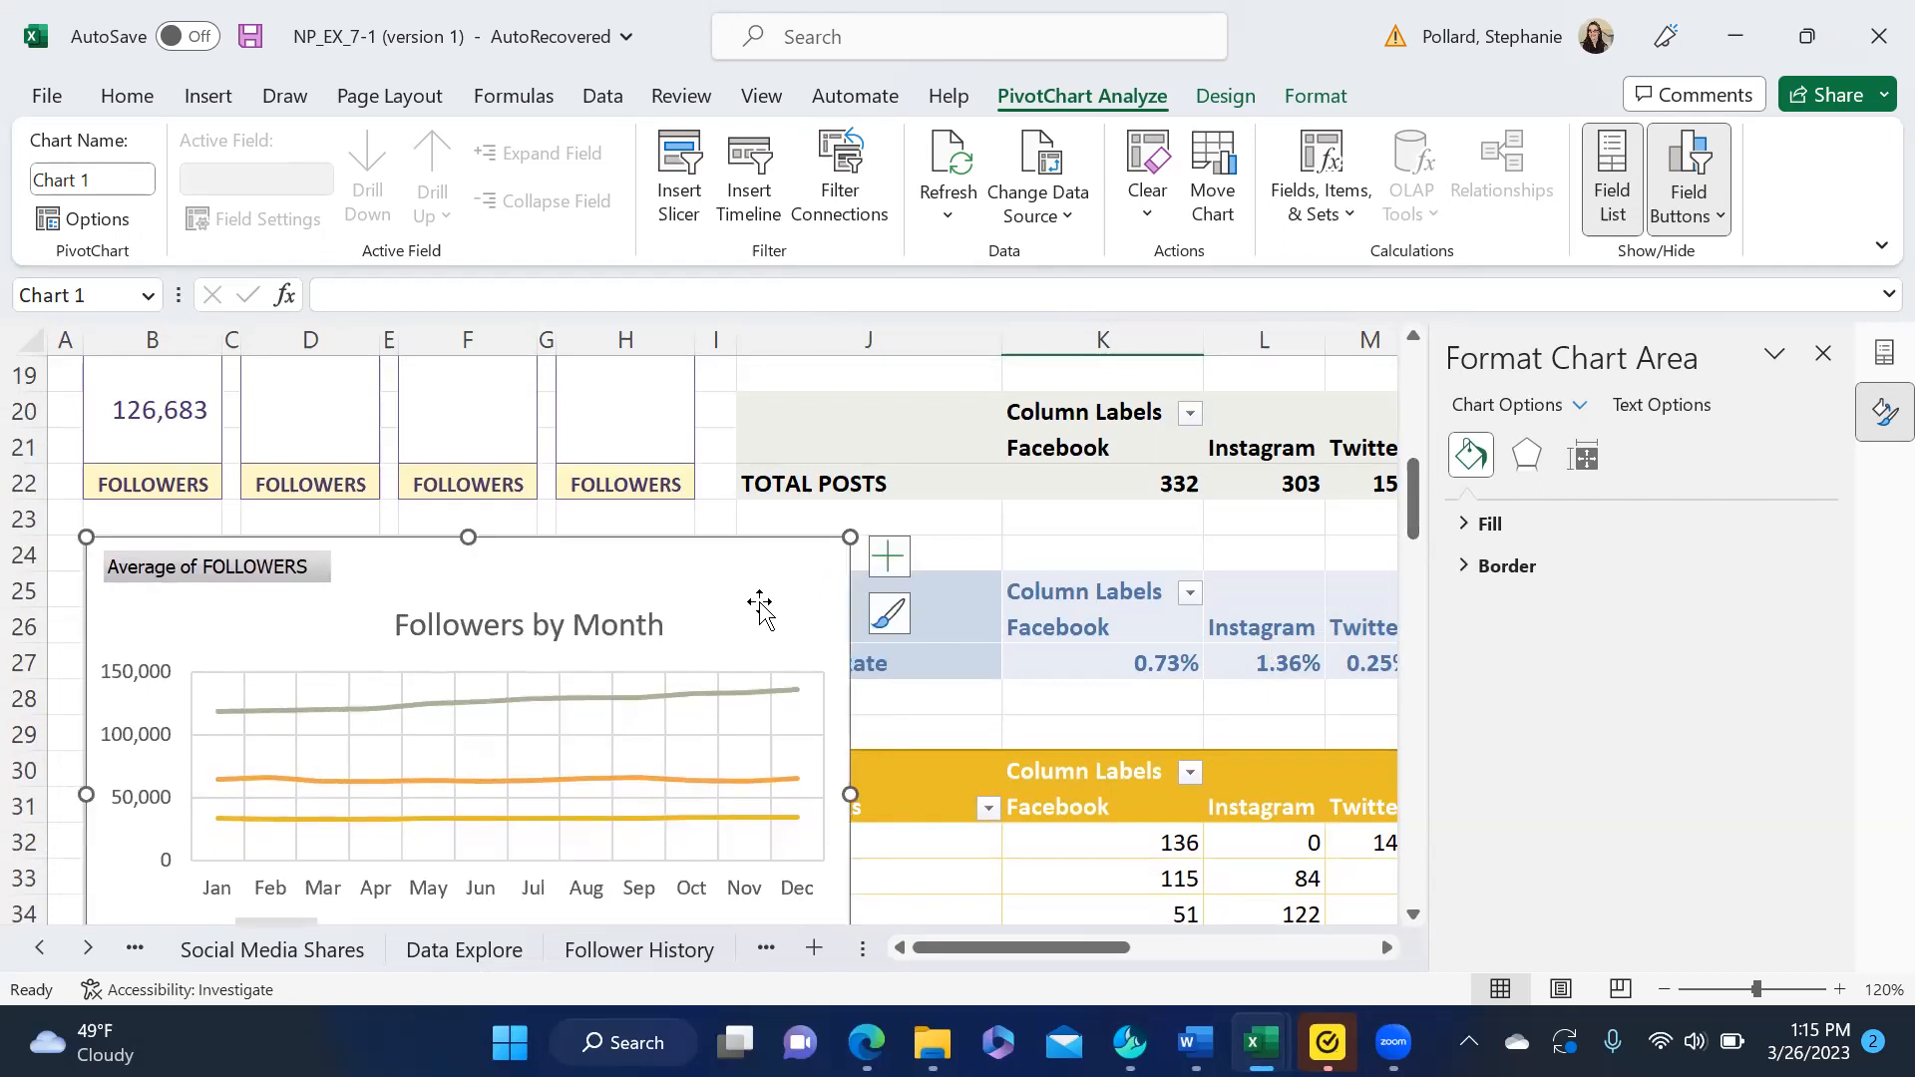
- Resize the PivotChart so its lower-right corner ends in cell H36, covering the range B24:H36
{"action": "left_click_drag", "start_coordinate": [846, 538], "coordinate": [692, 539]}
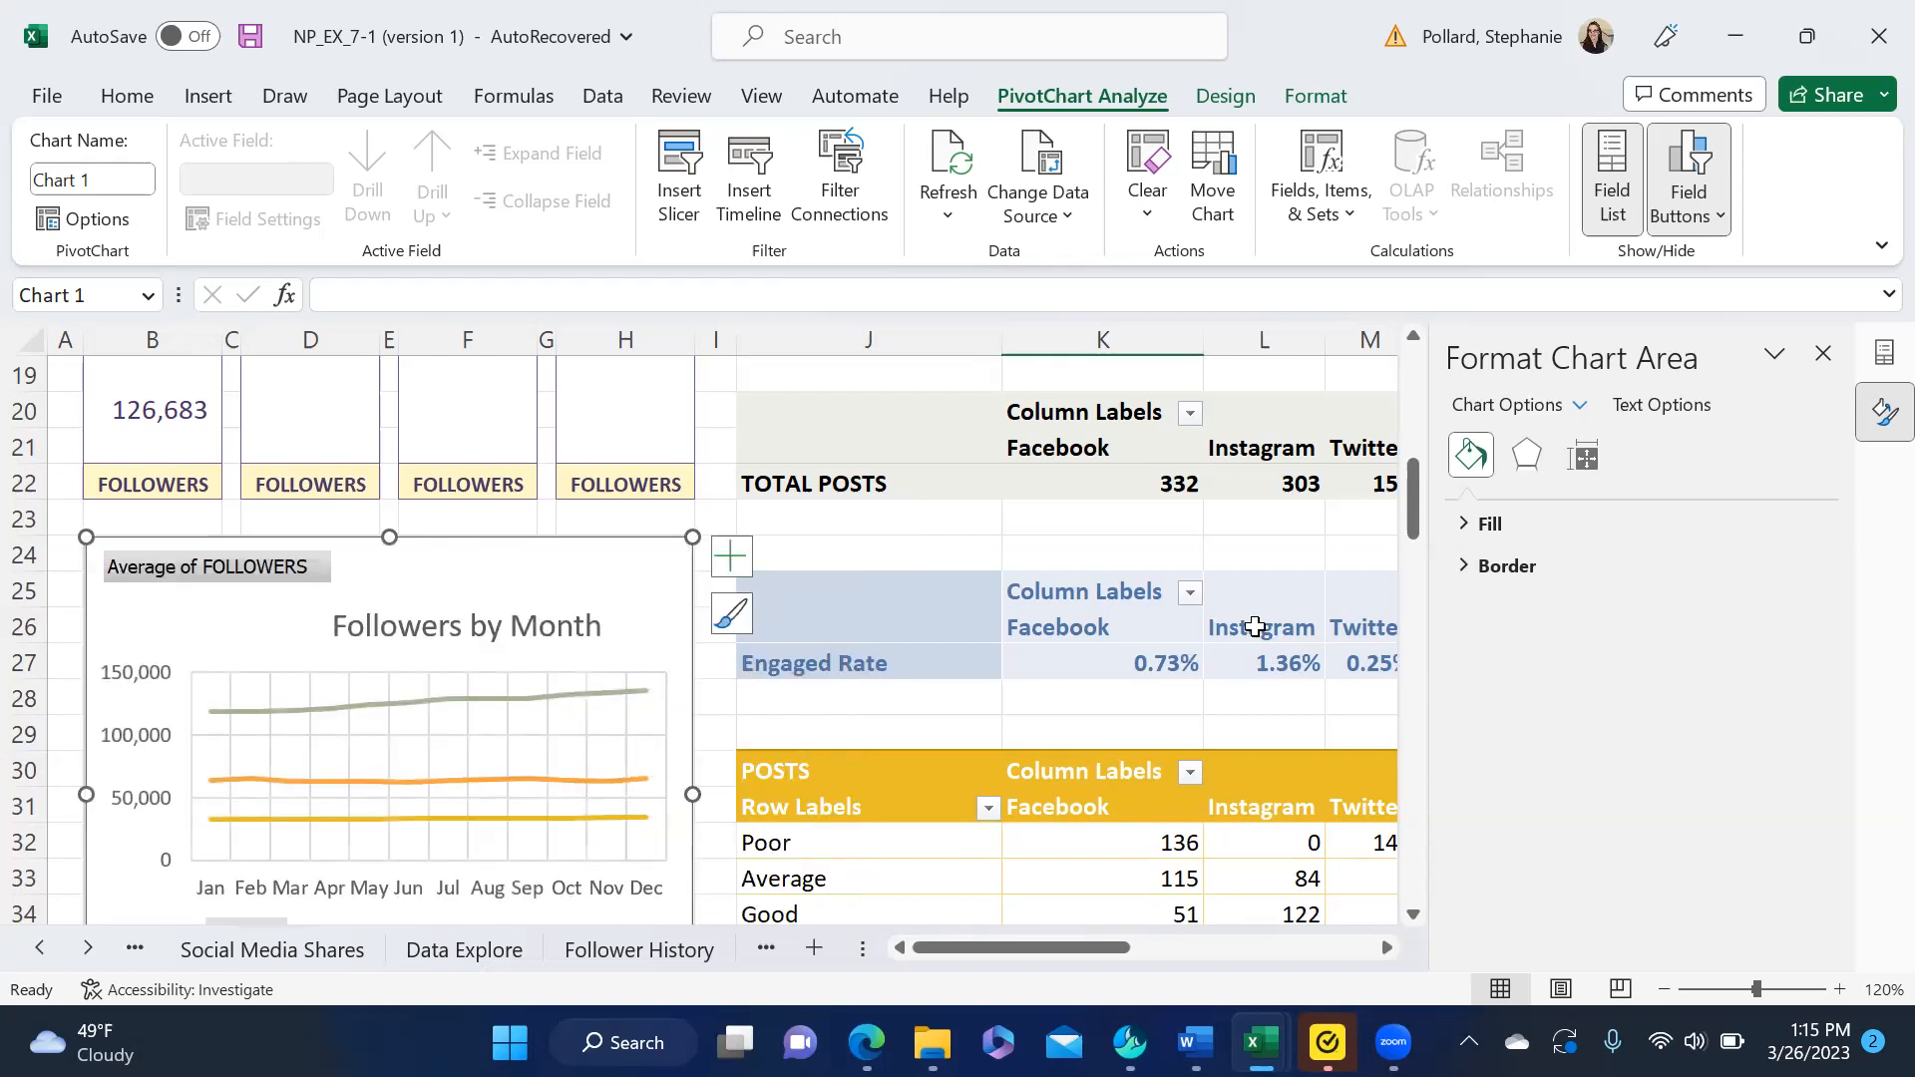
{"action": "left_click_drag", "start_coordinate": [1419, 509], "coordinate": [1437, 544]}
{"action": "left_click_drag", "start_coordinate": [389, 824], "coordinate": [391, 777]}
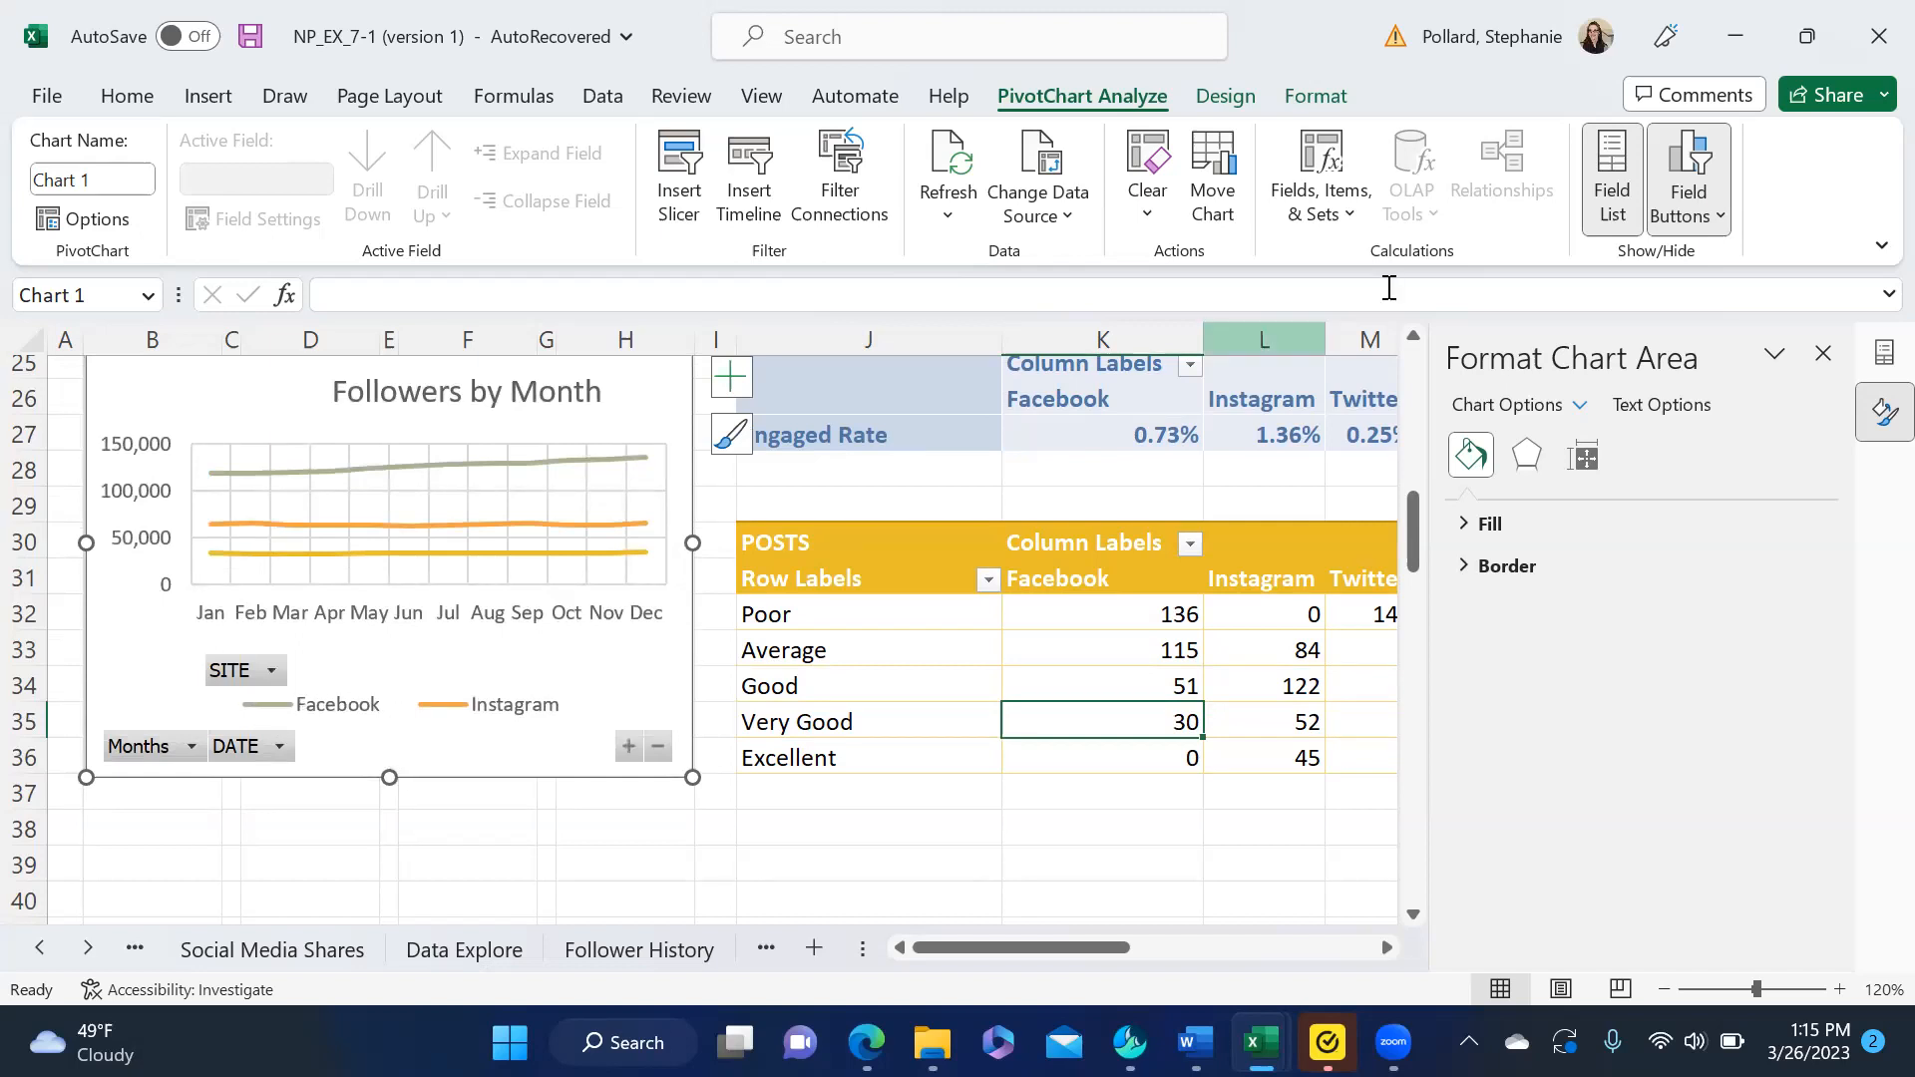
- Hide all the PivotChart's field buttons, then move and widen its legend to fit on one row below the month labels
{"action": "left_click", "coordinate": [1684, 165]}
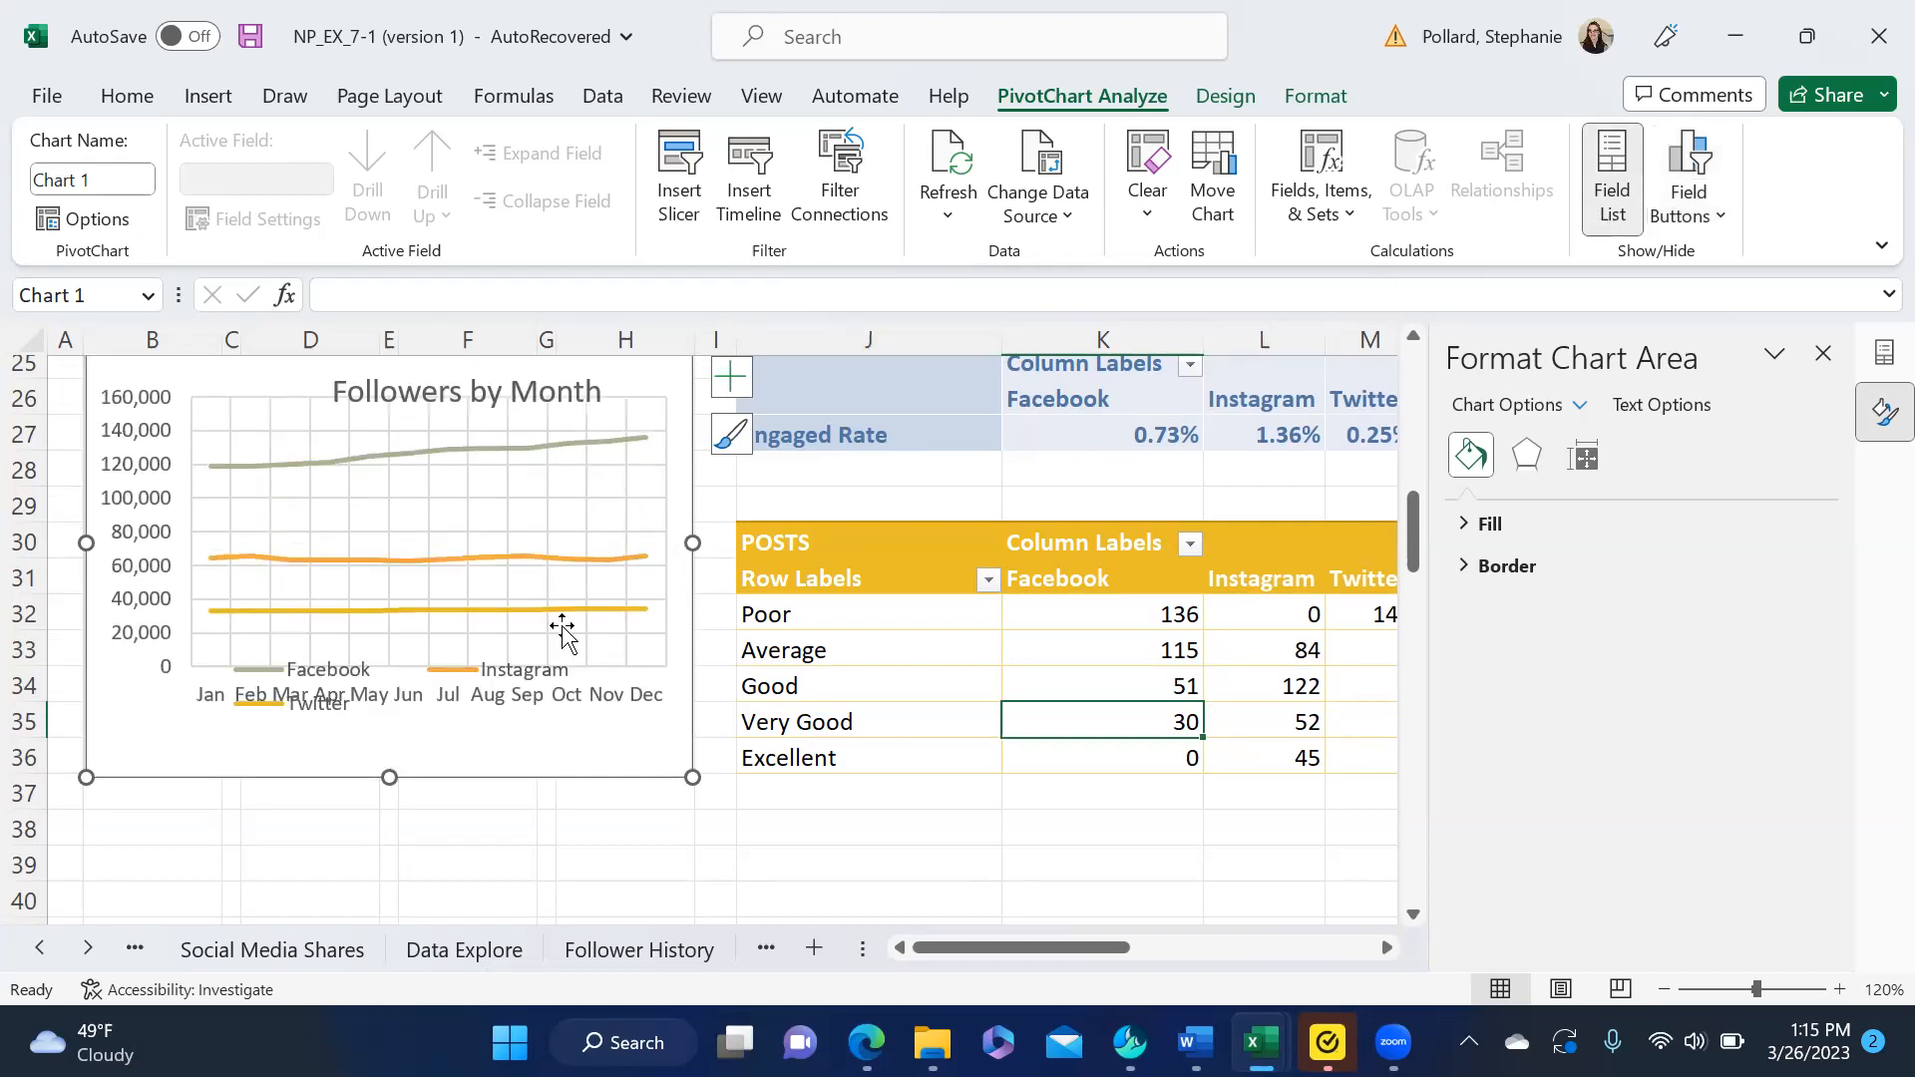
{"action": "left_click", "coordinate": [395, 694]}
{"action": "left_click_drag", "start_coordinate": [395, 694], "coordinate": [389, 755]}
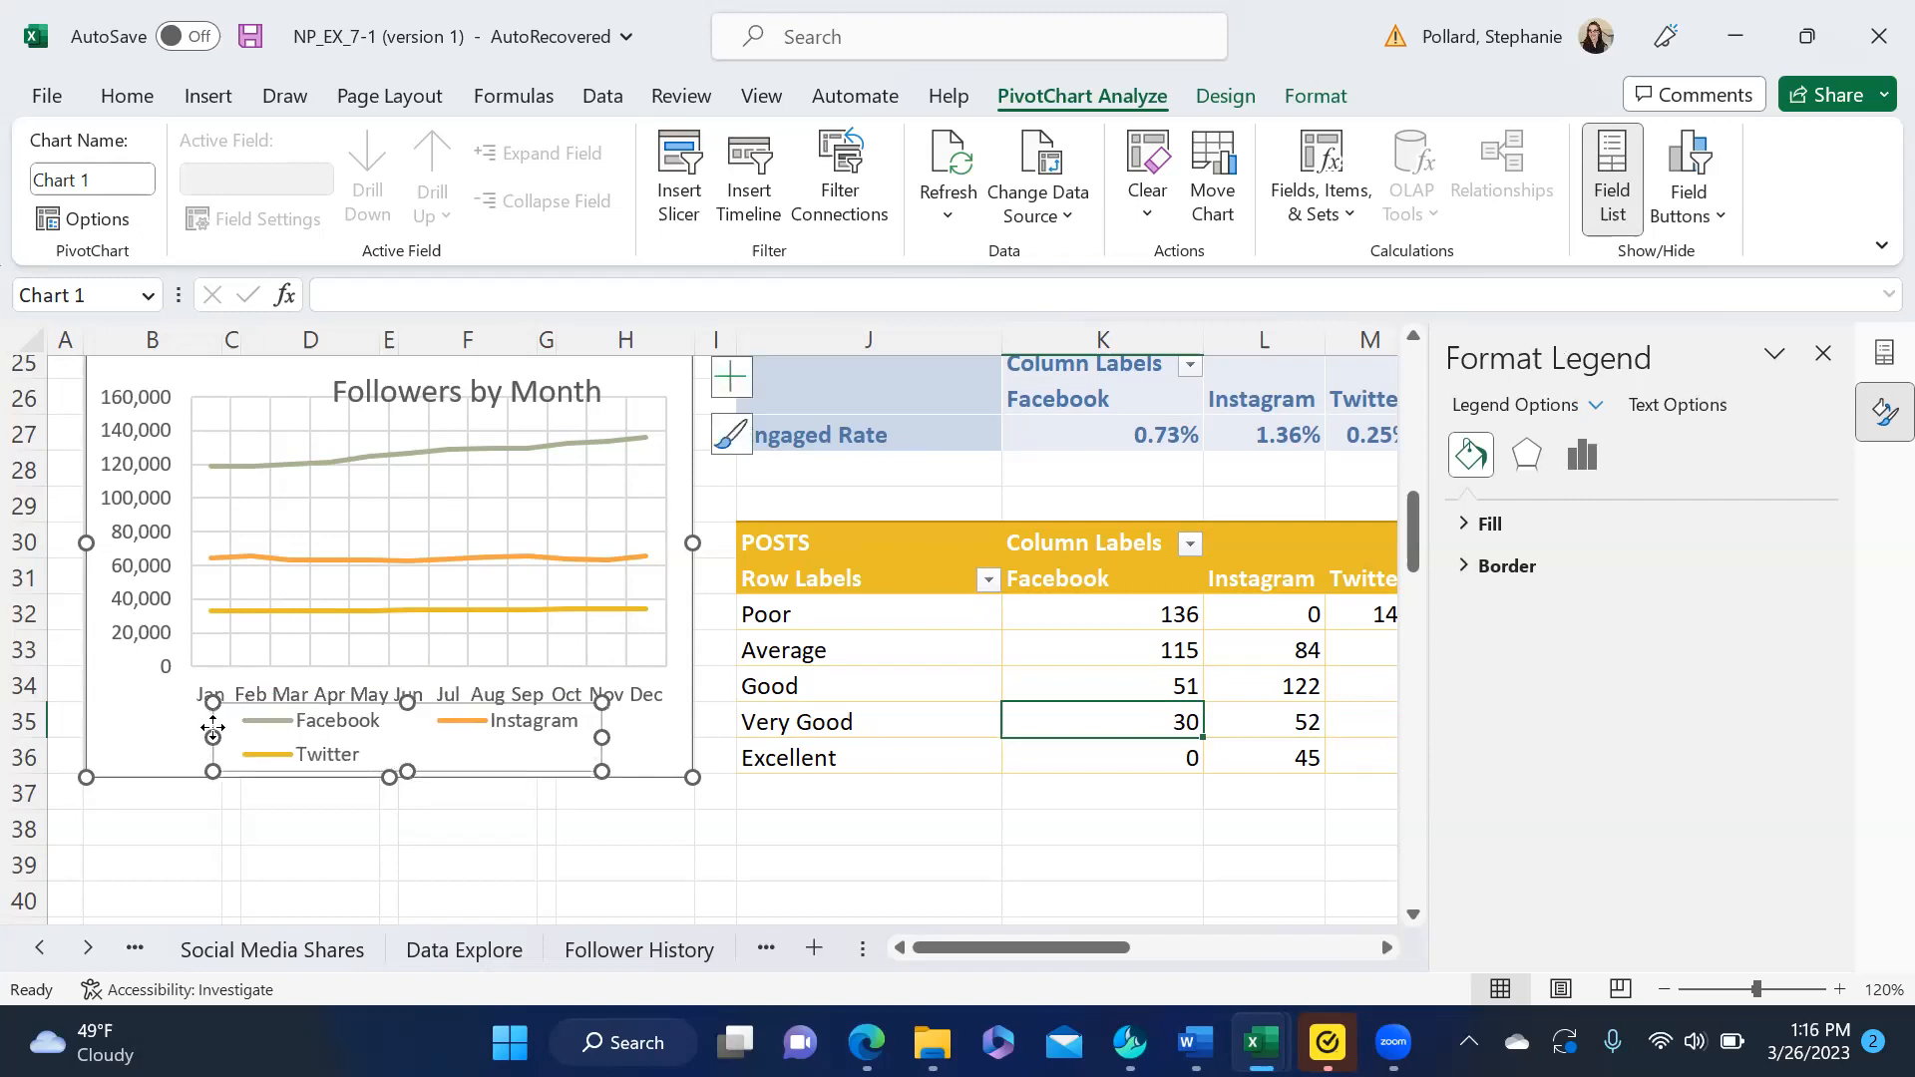
{"action": "left_click_drag", "start_coordinate": [212, 737], "coordinate": [133, 744]}
{"action": "left_click_drag", "start_coordinate": [482, 726], "coordinate": [536, 724]}
{"action": "left_click", "coordinate": [467, 828]}
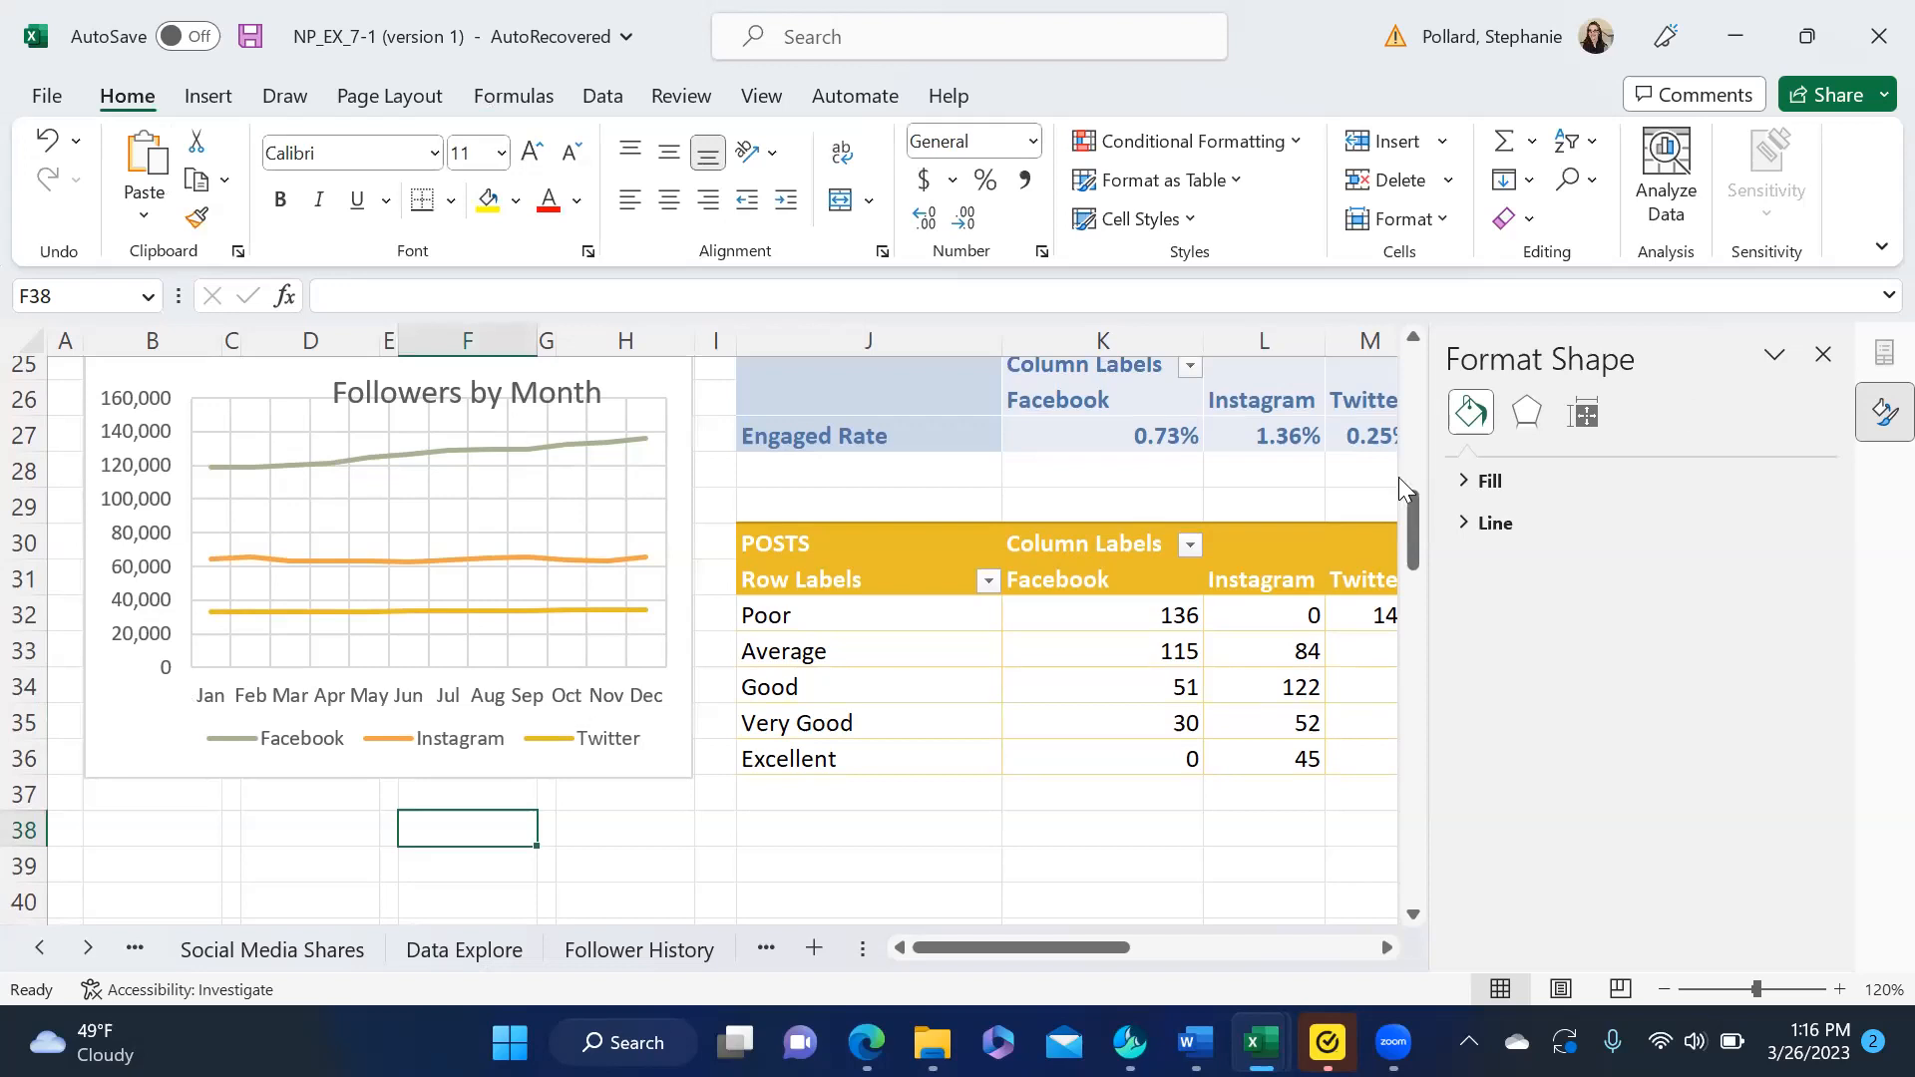
- Move the Followers by Month chart title up so it sits clear above the plot area
{"action": "left_click_drag", "start_coordinate": [1416, 512], "coordinate": [1416, 496]}
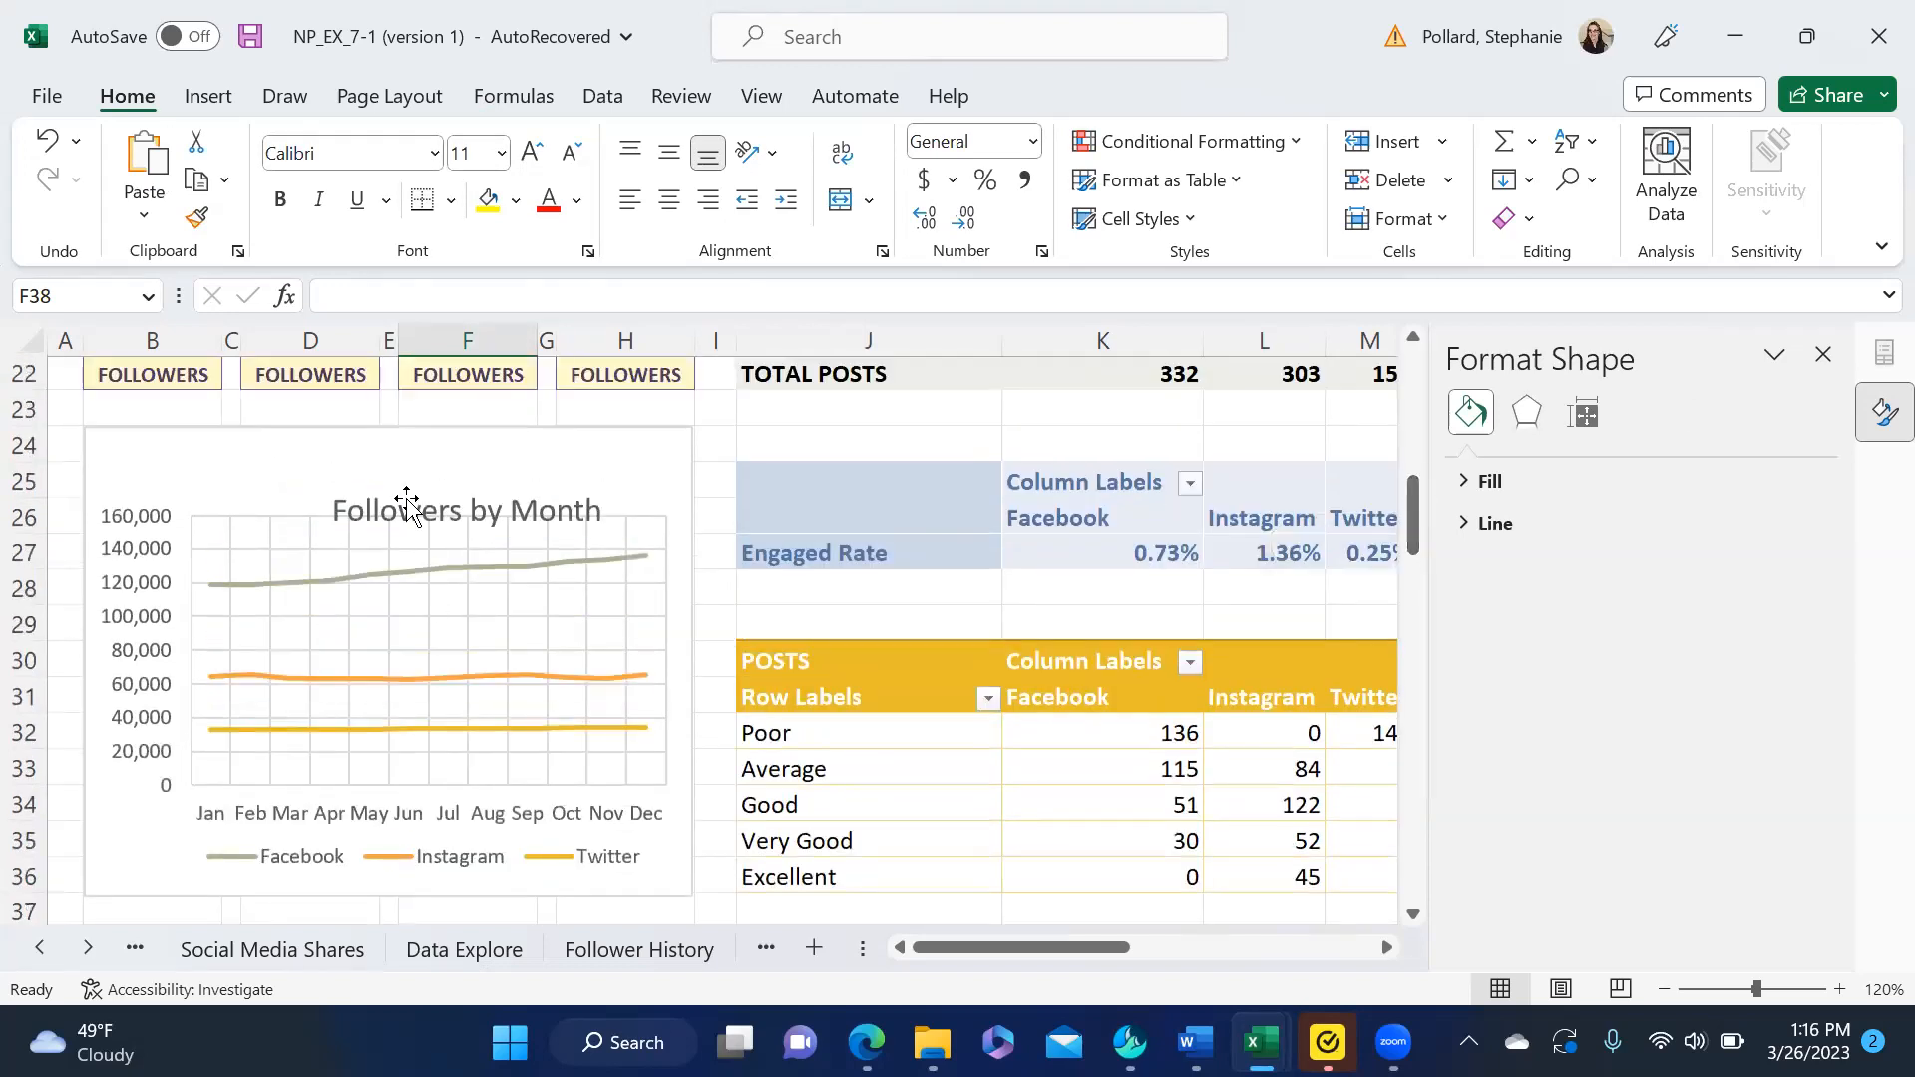
{"action": "left_click", "coordinate": [414, 501]}
{"action": "left_click_drag", "start_coordinate": [414, 502], "coordinate": [355, 461]}
{"action": "left_click", "coordinate": [145, 818]}
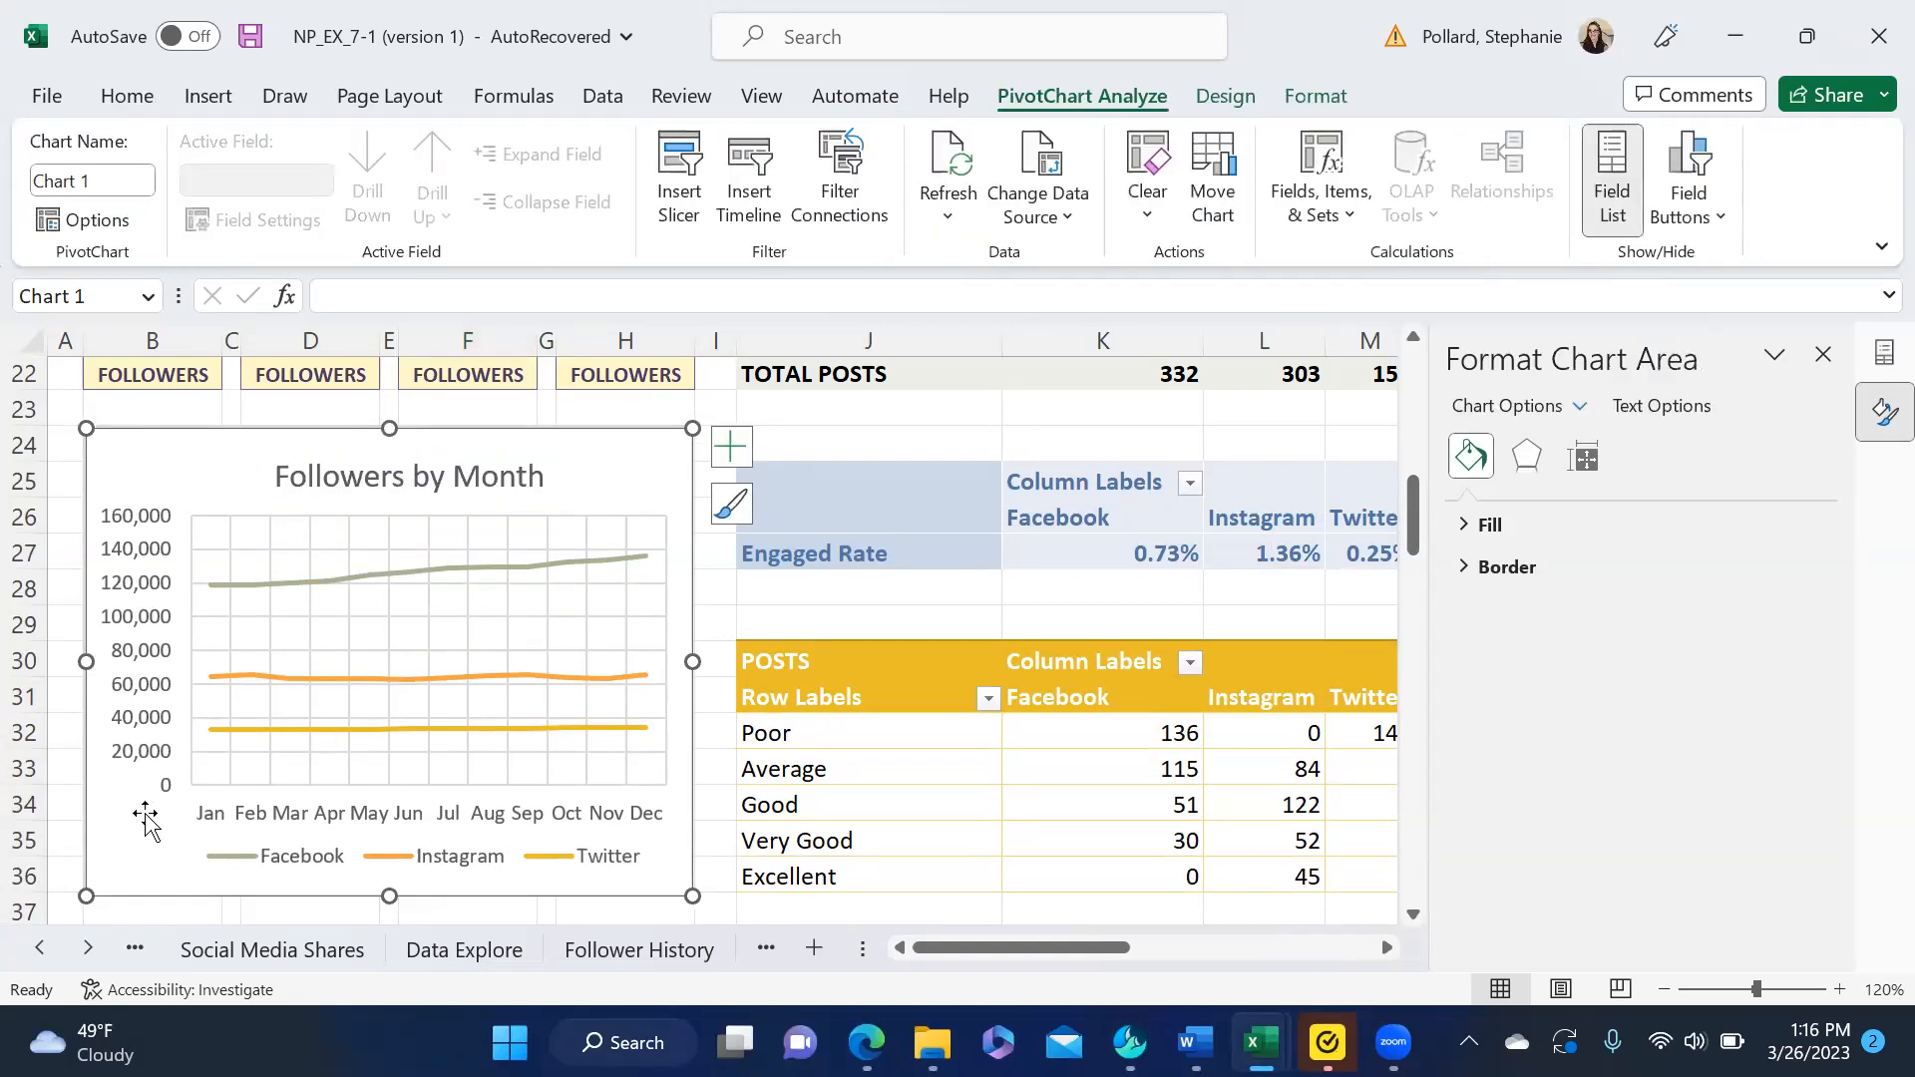